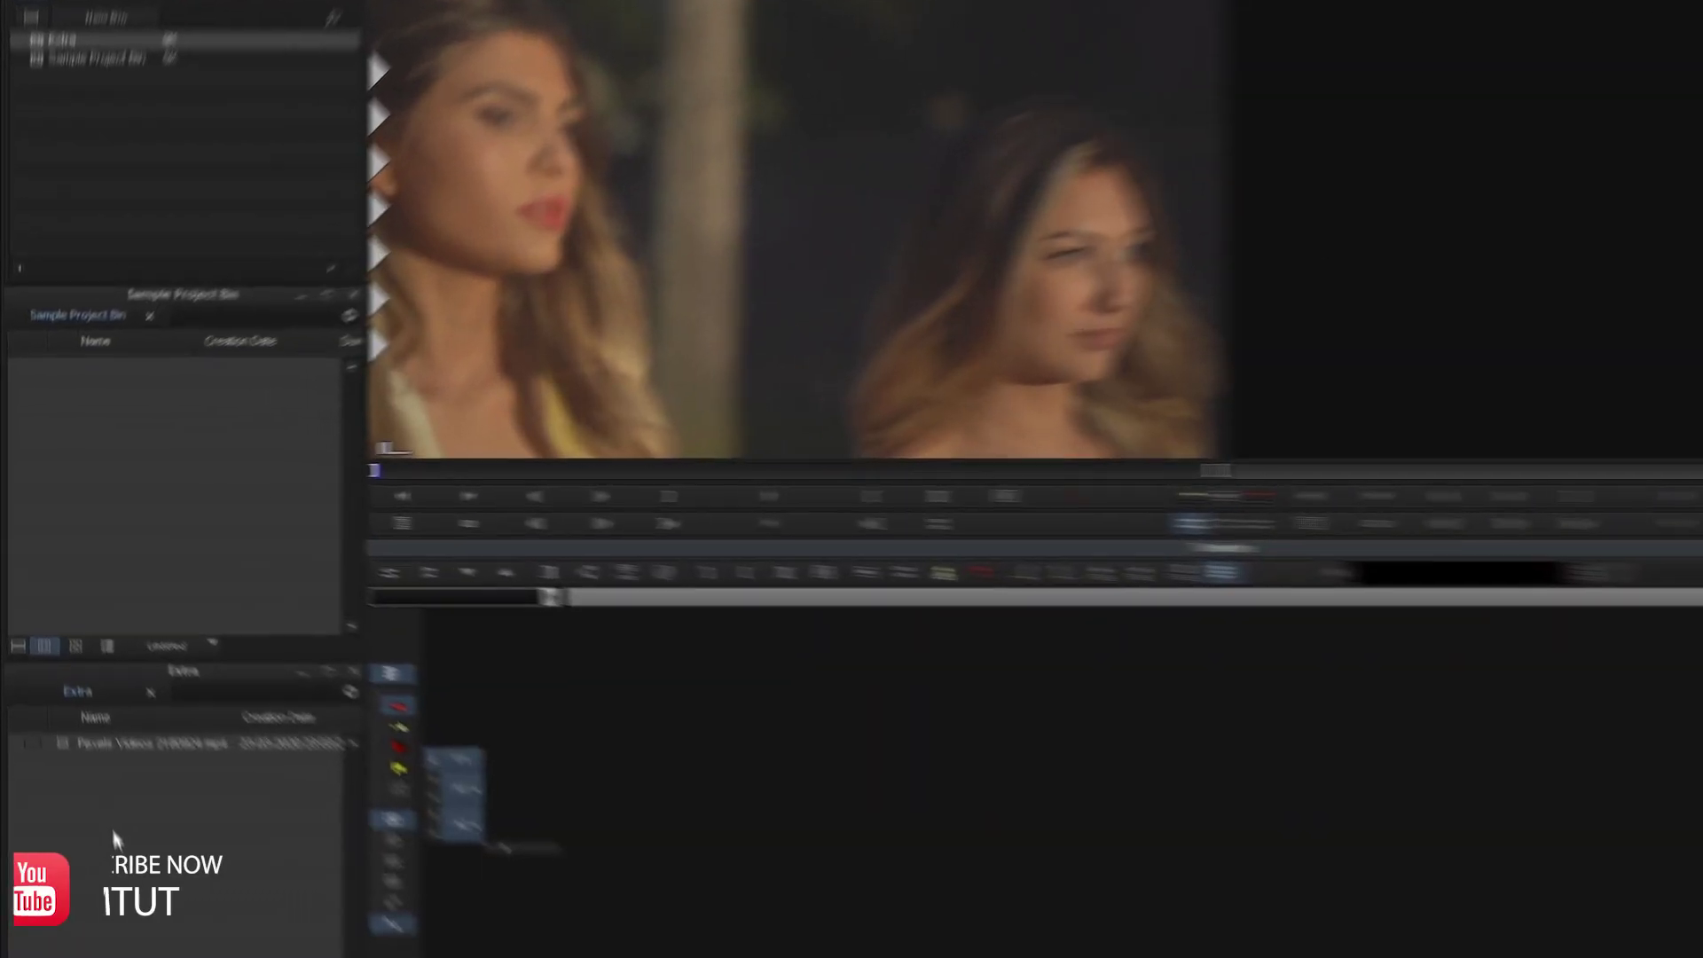
- Import the Rajasthan Jaipur NEW 2 MOV from Stock Videos into the bin at DNxHD 115 MXF
{"action": "right_click", "coordinate": [97, 297]}
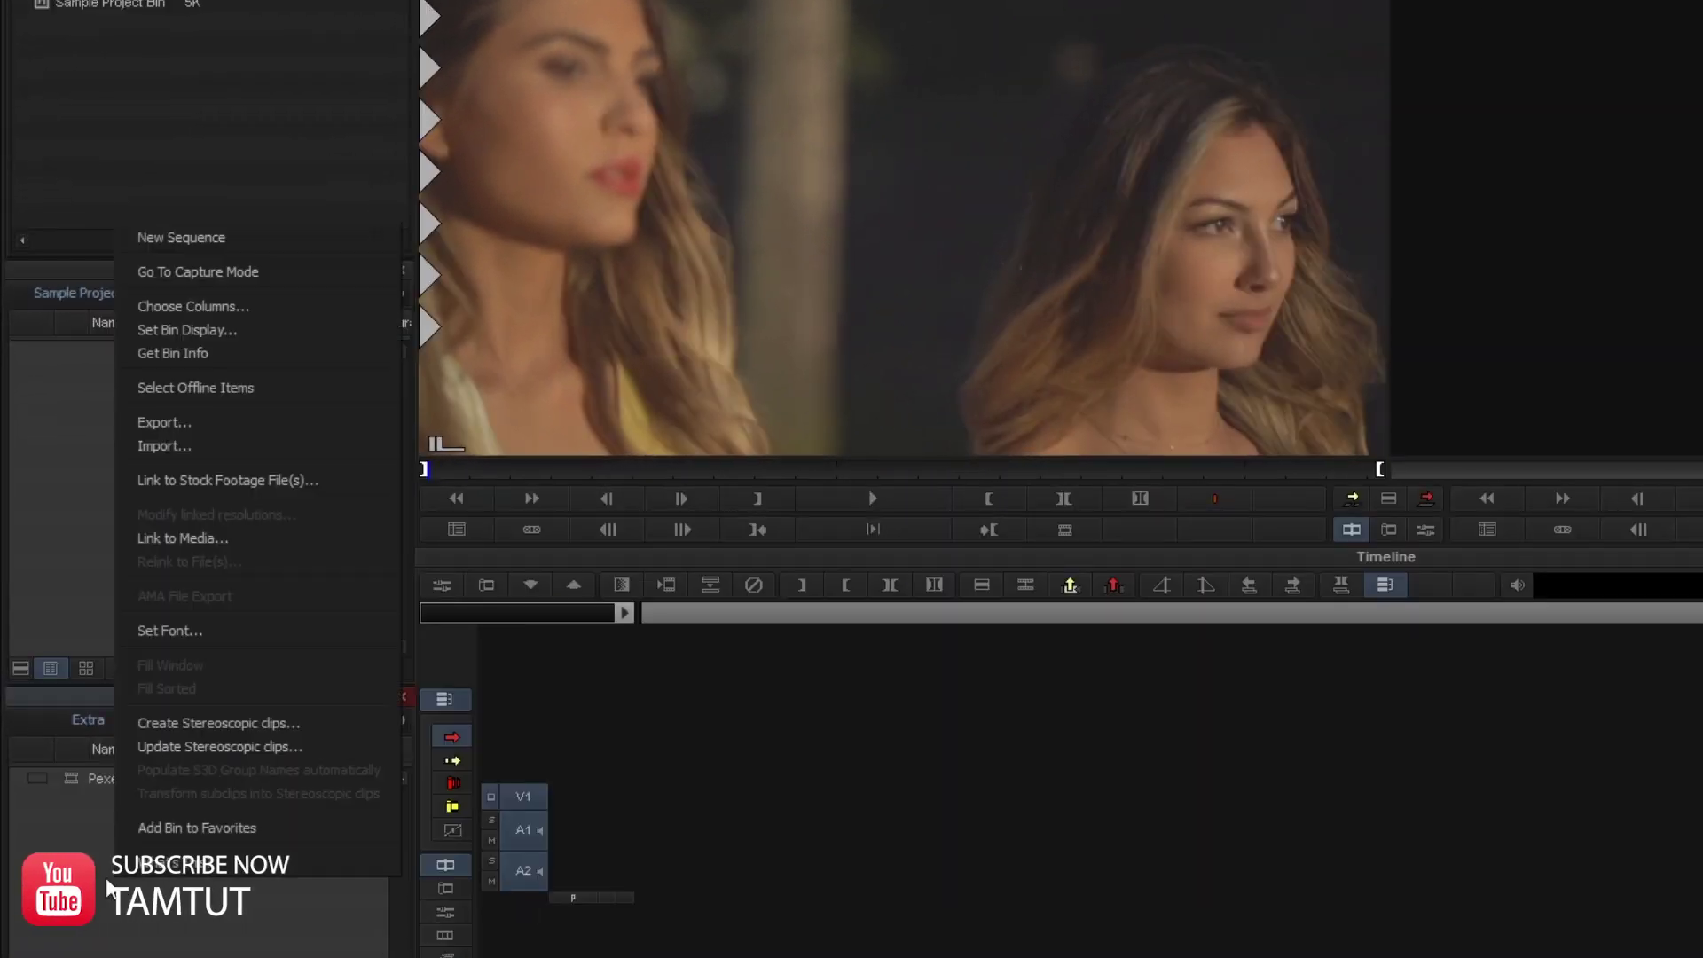
{"action": "left_click", "coordinate": [169, 452]}
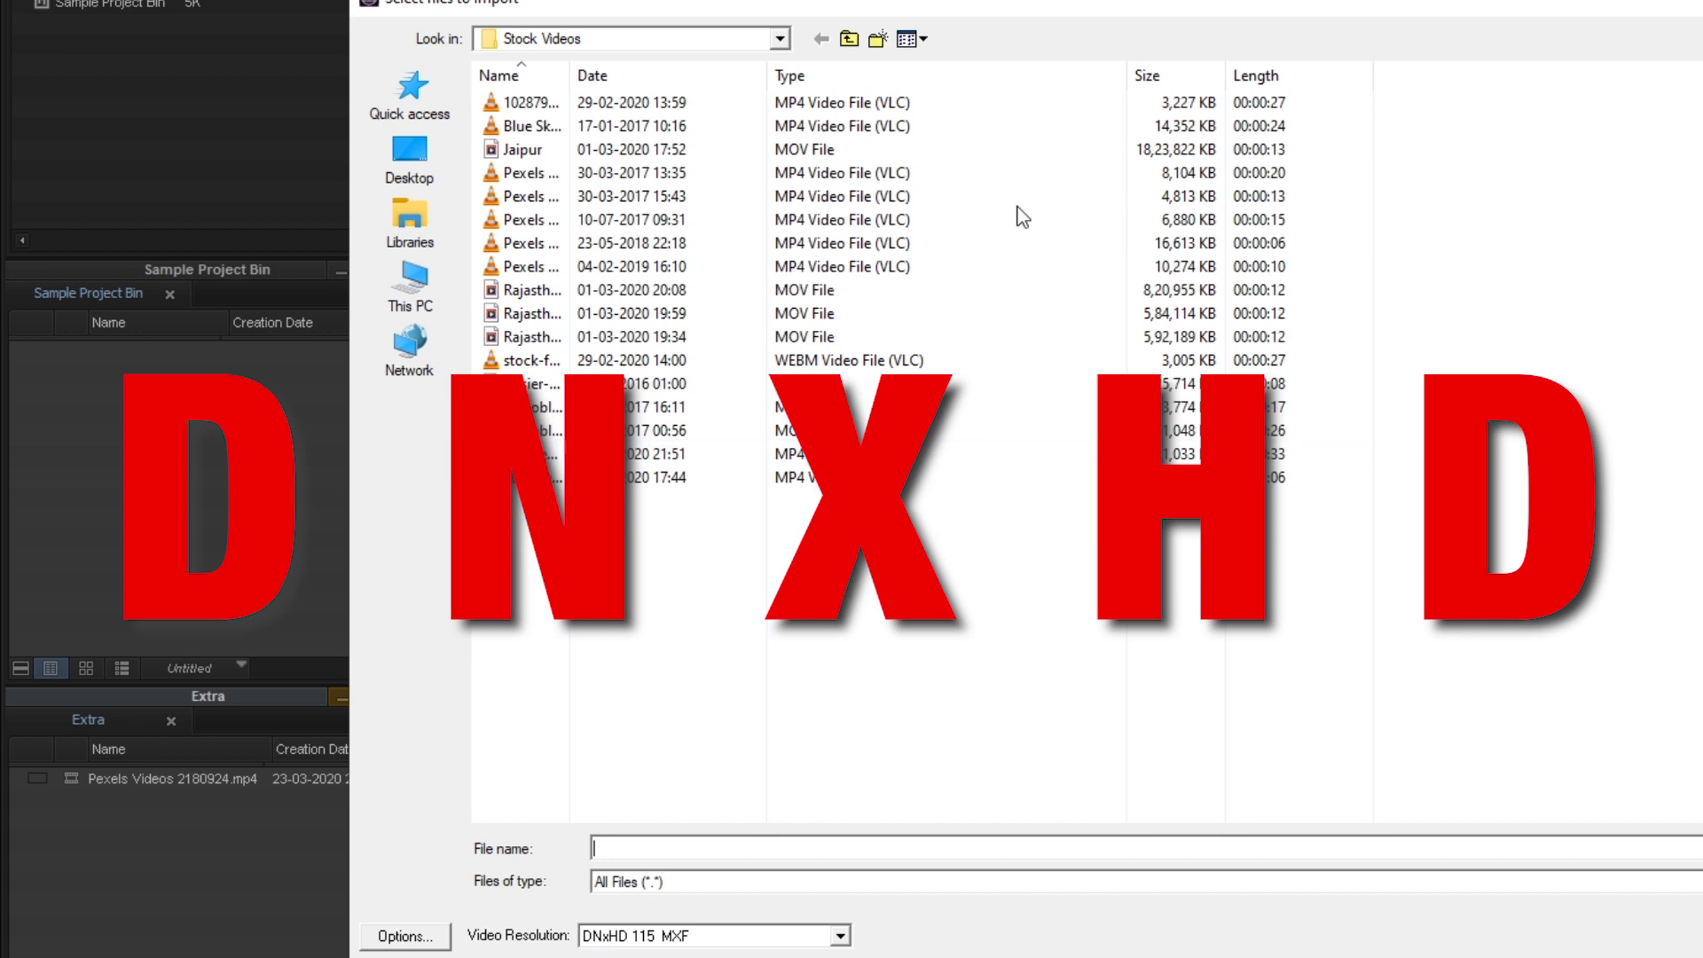
{"action": "left_click", "coordinate": [849, 298]}
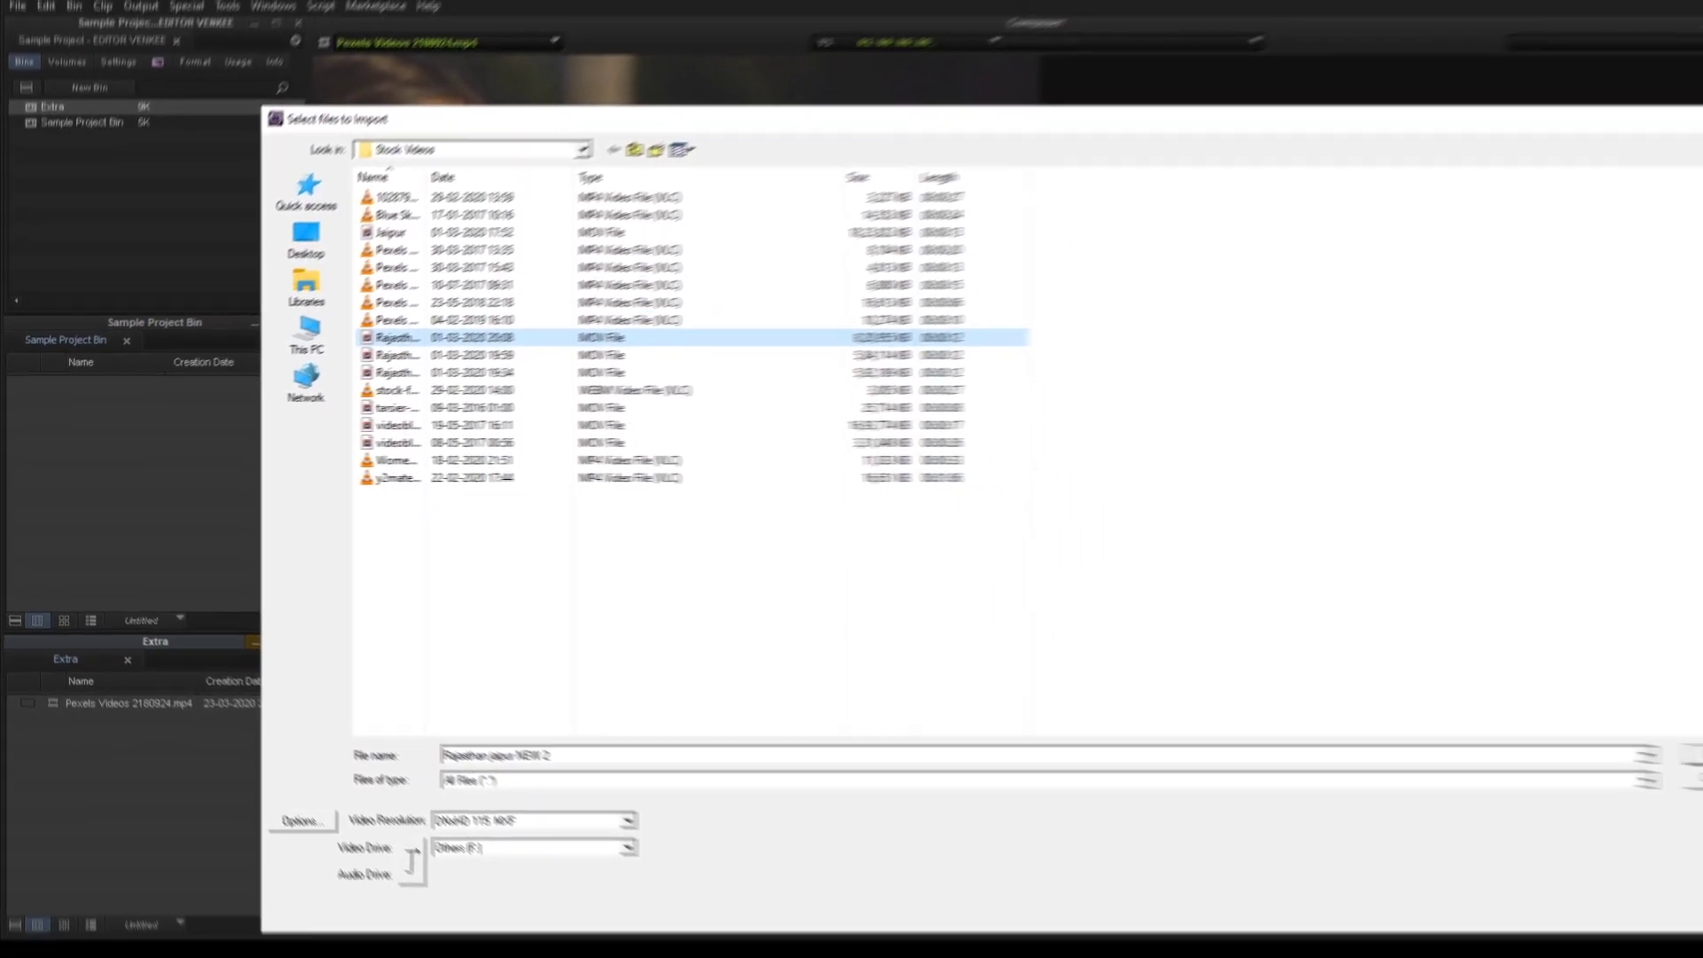
{"action": "left_click", "coordinate": [1702, 843]}
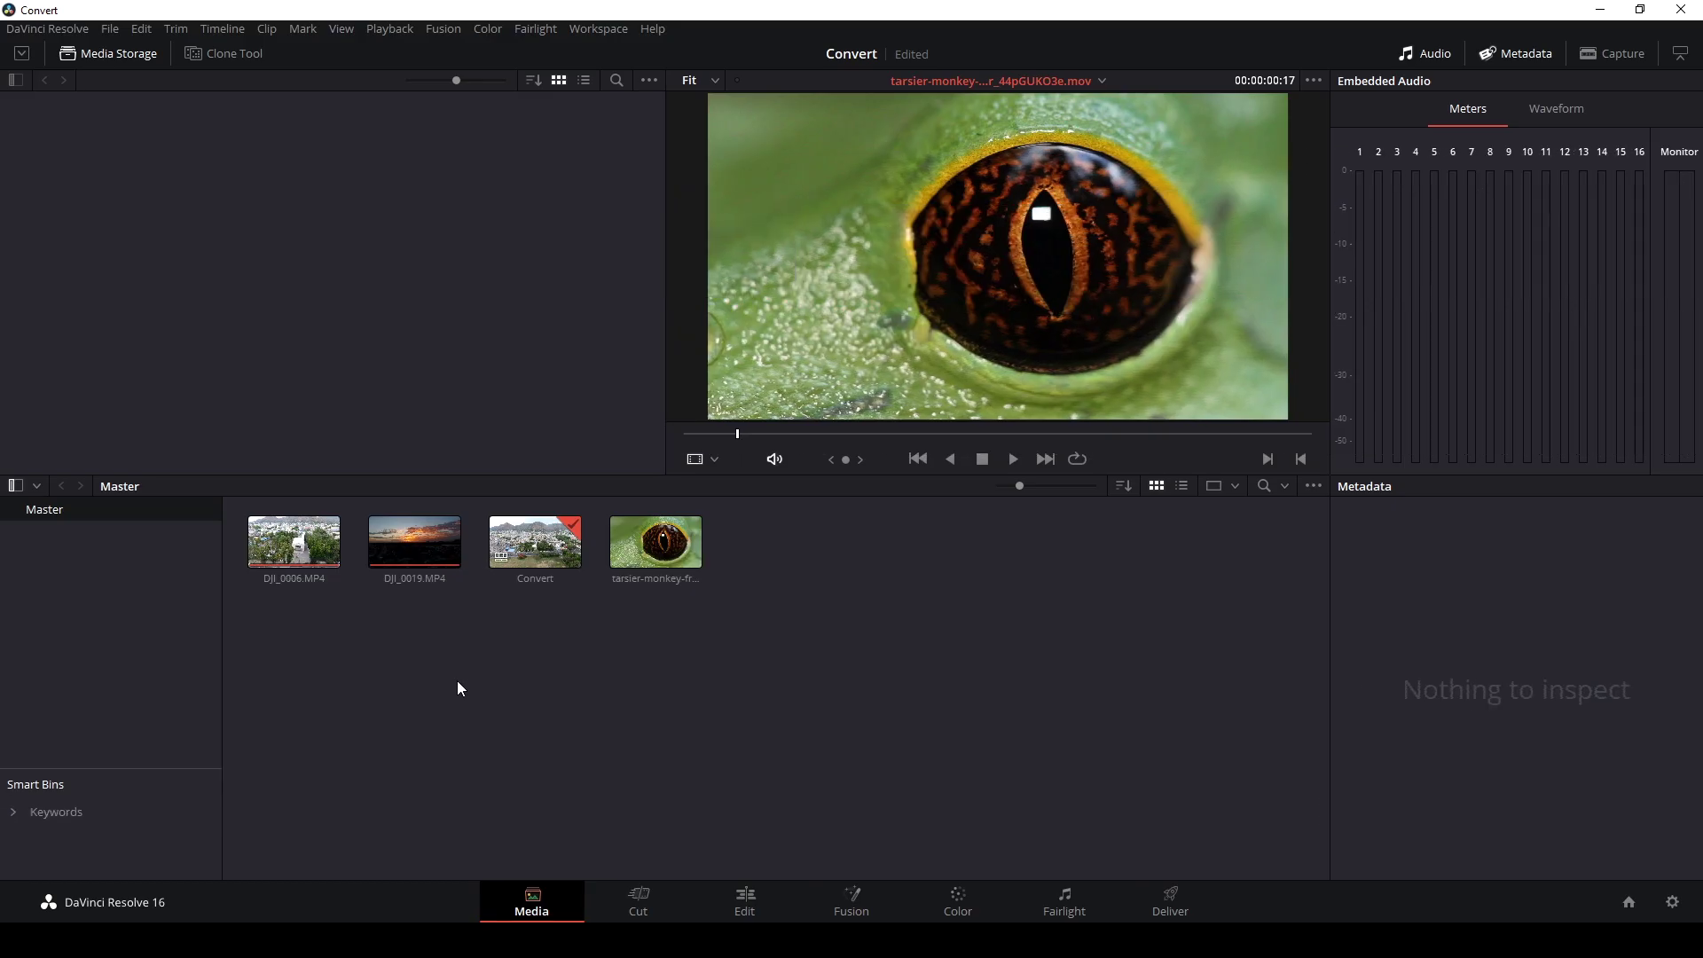
- Check the frame rates of the DJI_0006, DJI_0019 and tarsier frog clips
{"action": "left_click", "coordinate": [276, 559]}
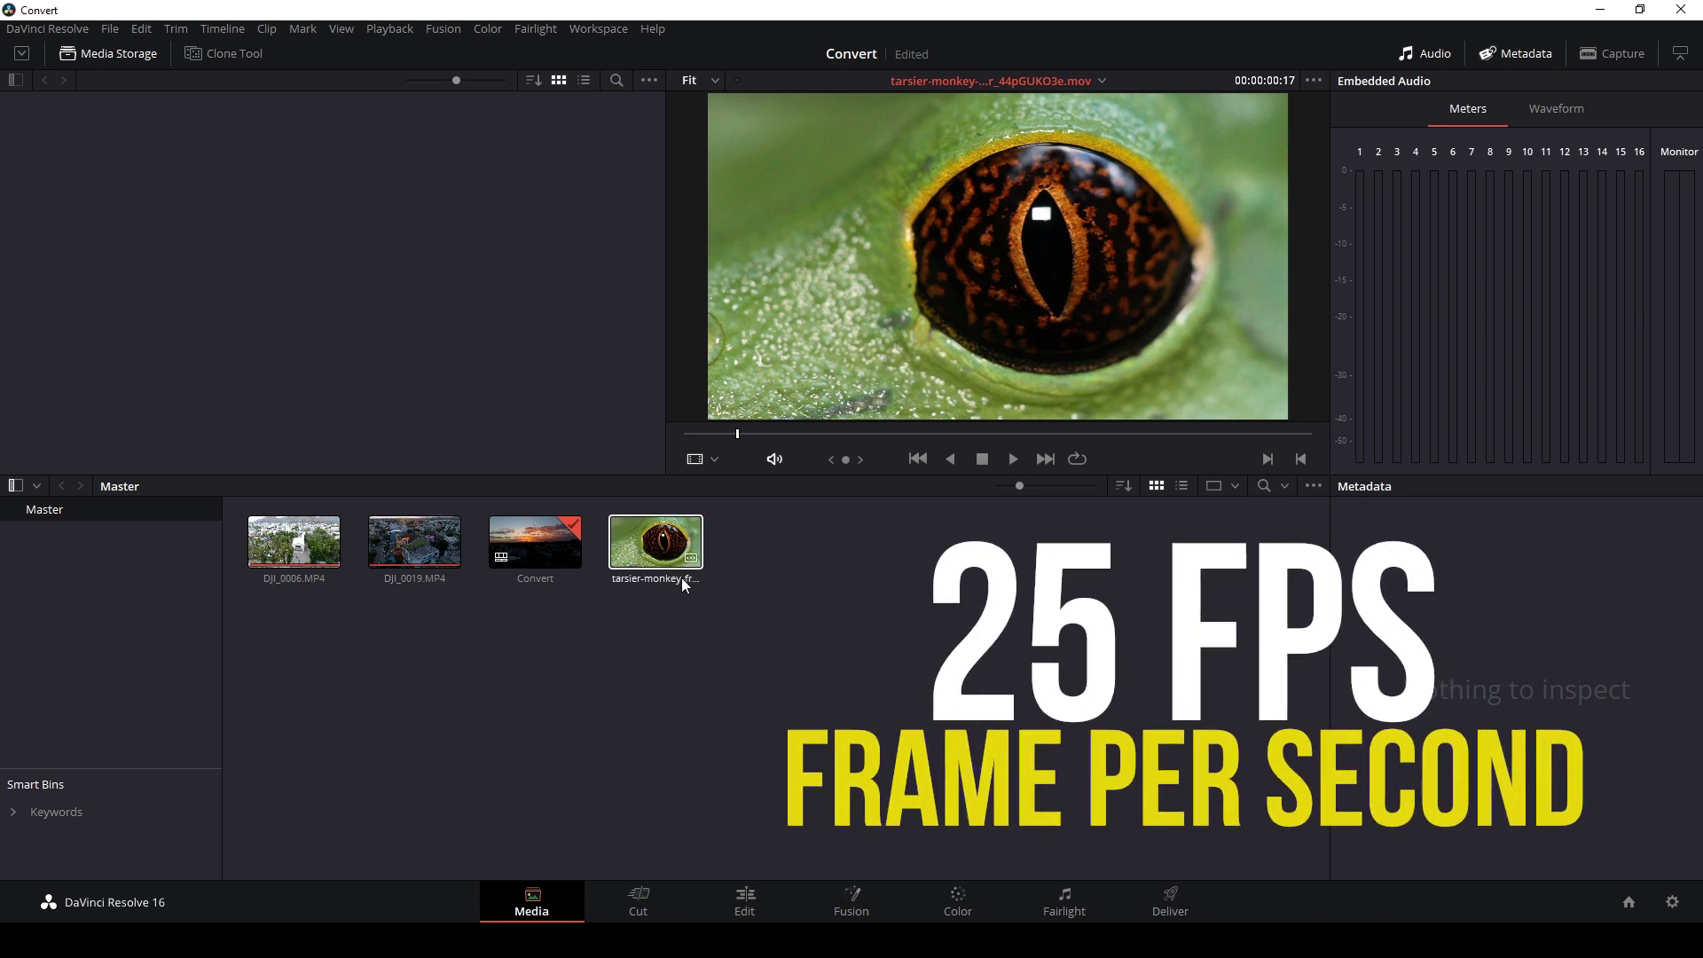
{"action": "left_click", "coordinate": [658, 561]}
{"action": "left_click", "coordinate": [321, 568]}
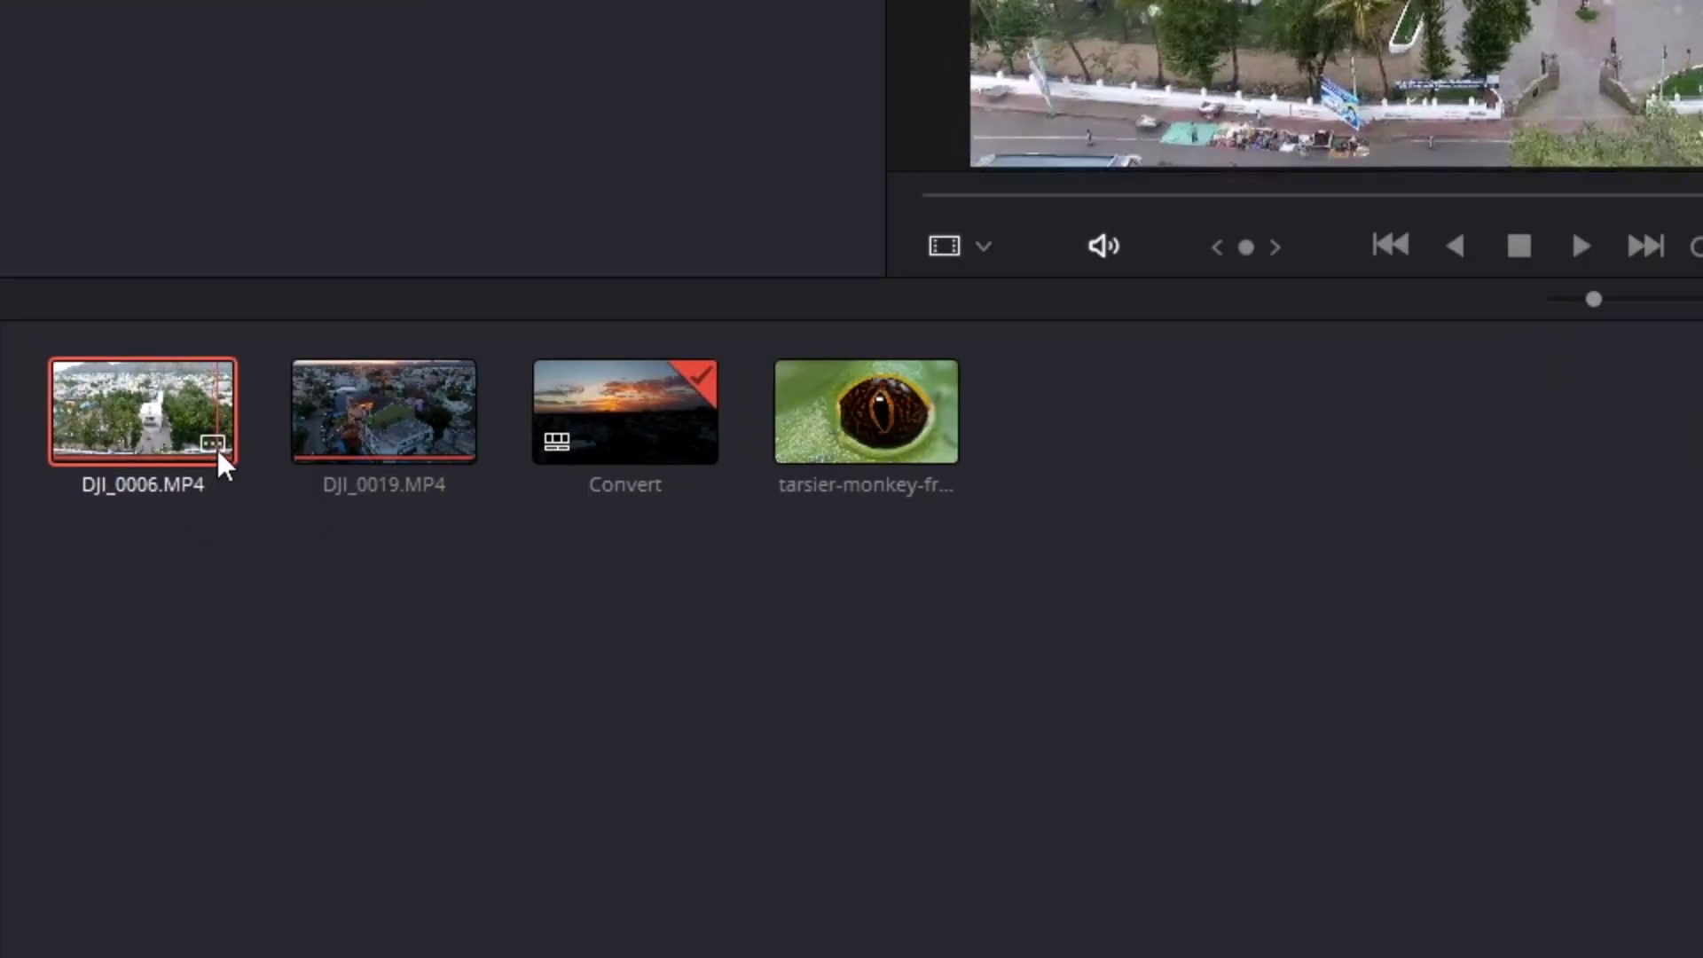
{"action": "mouse_move", "coordinate": [211, 438]}
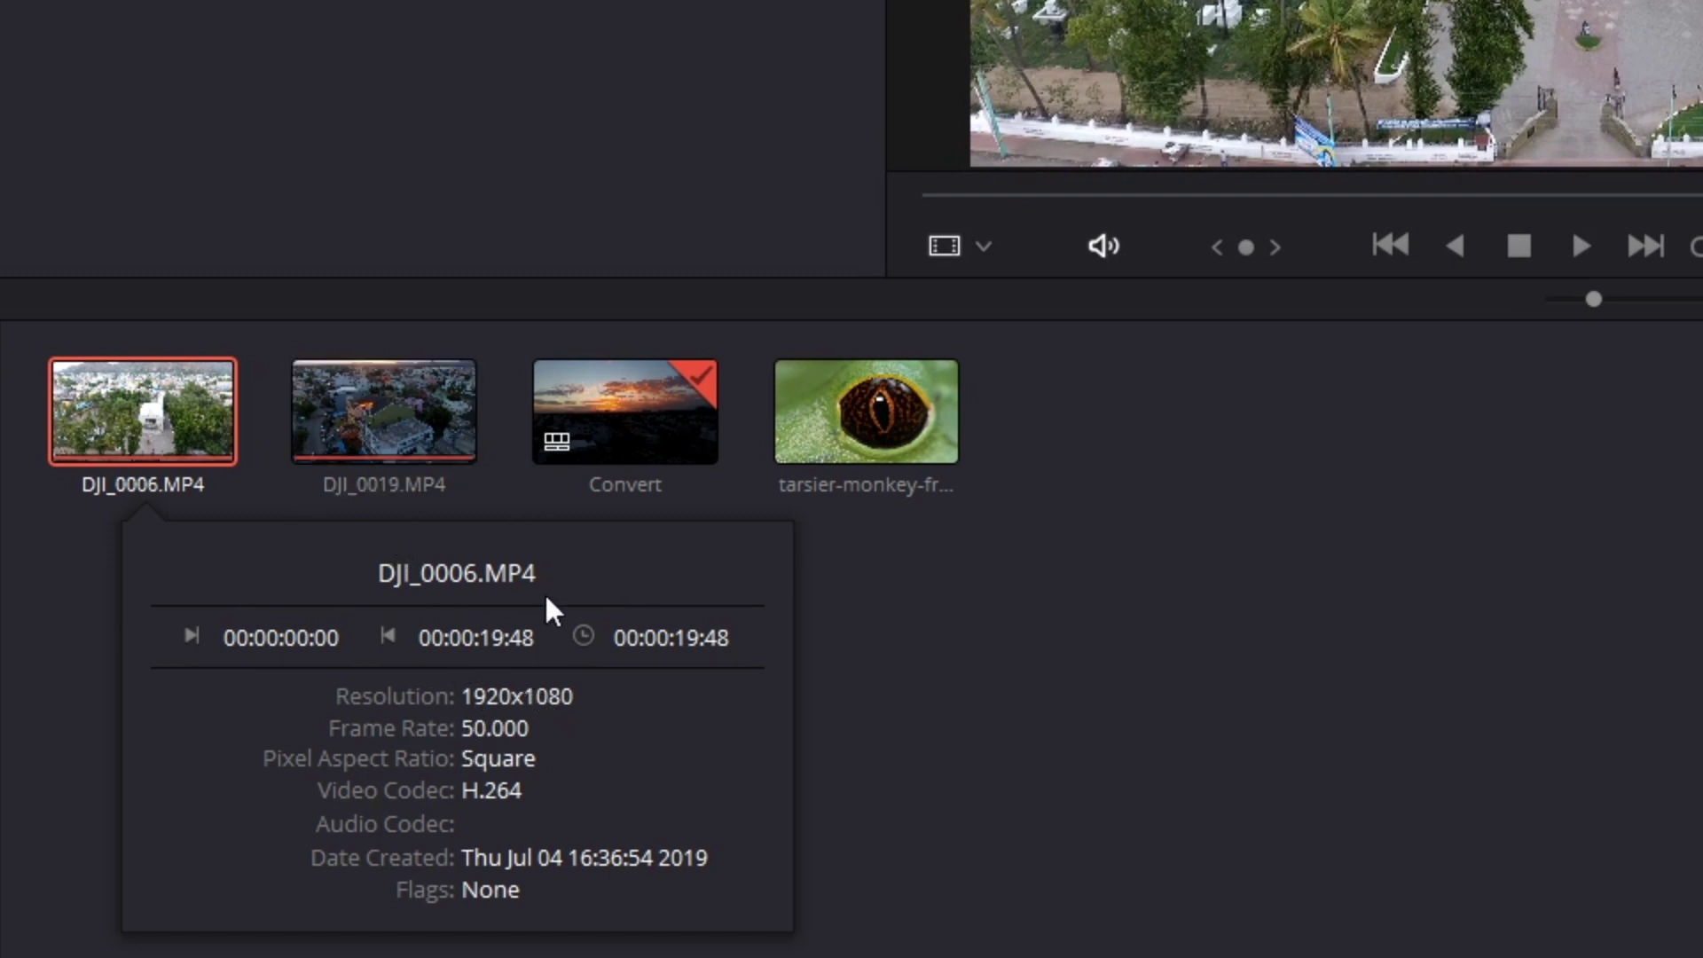
{"action": "left_click", "coordinate": [328, 390]}
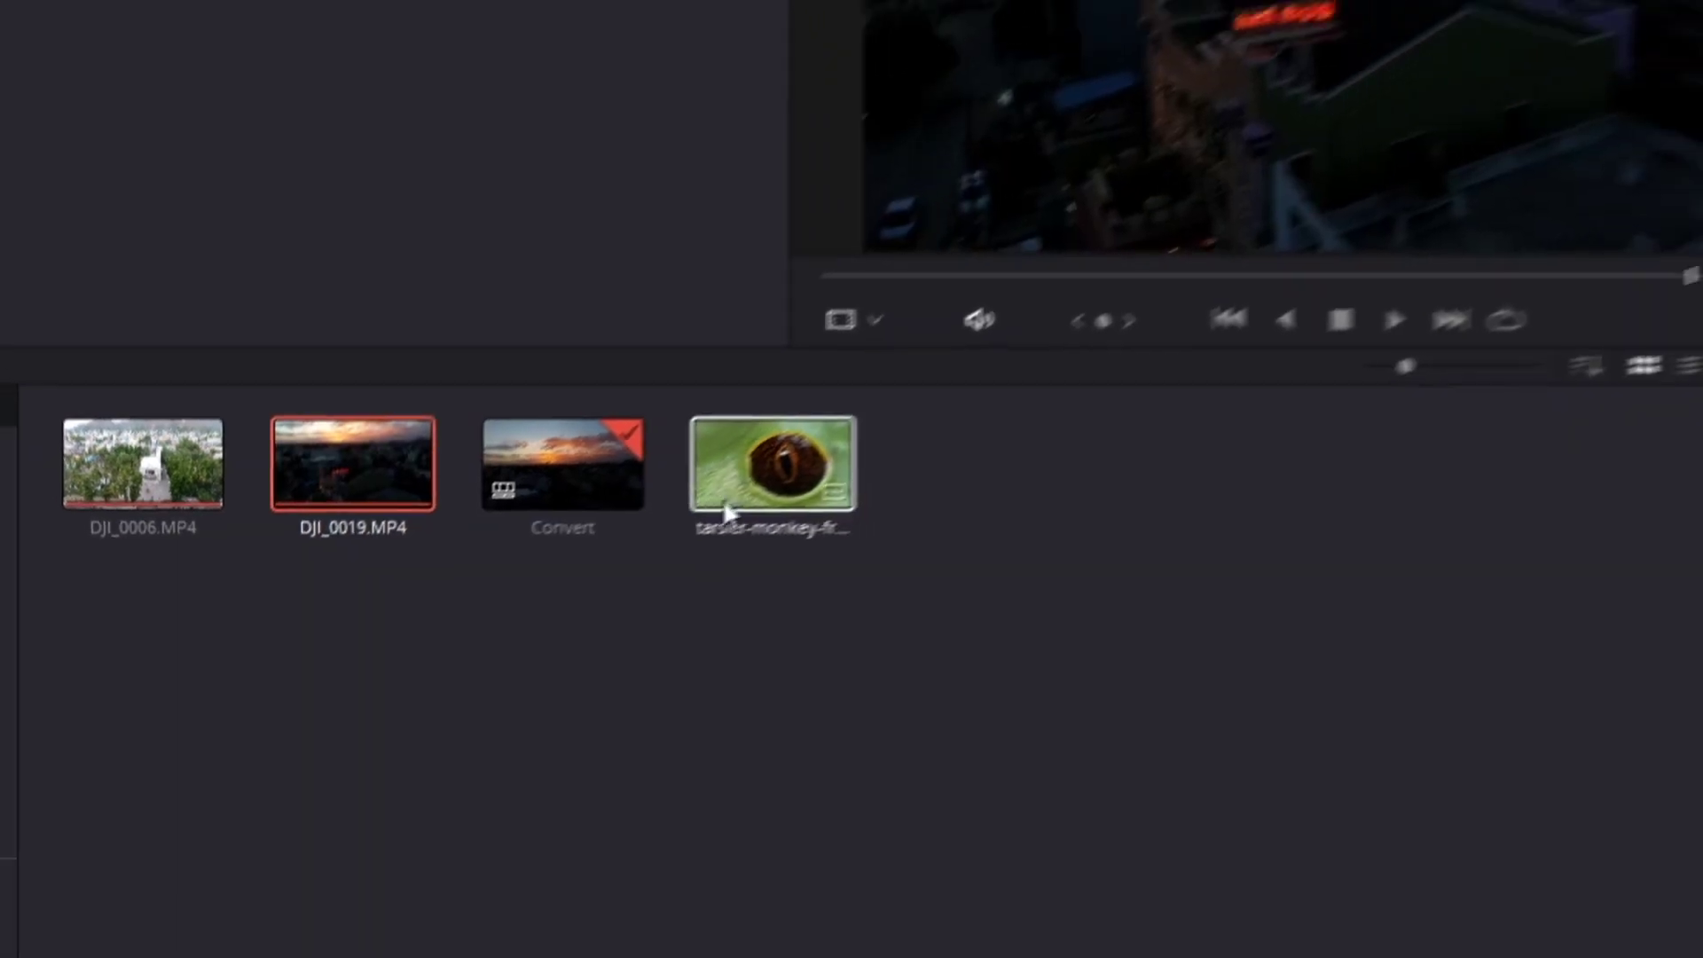
{"action": "left_click", "coordinate": [725, 510]}
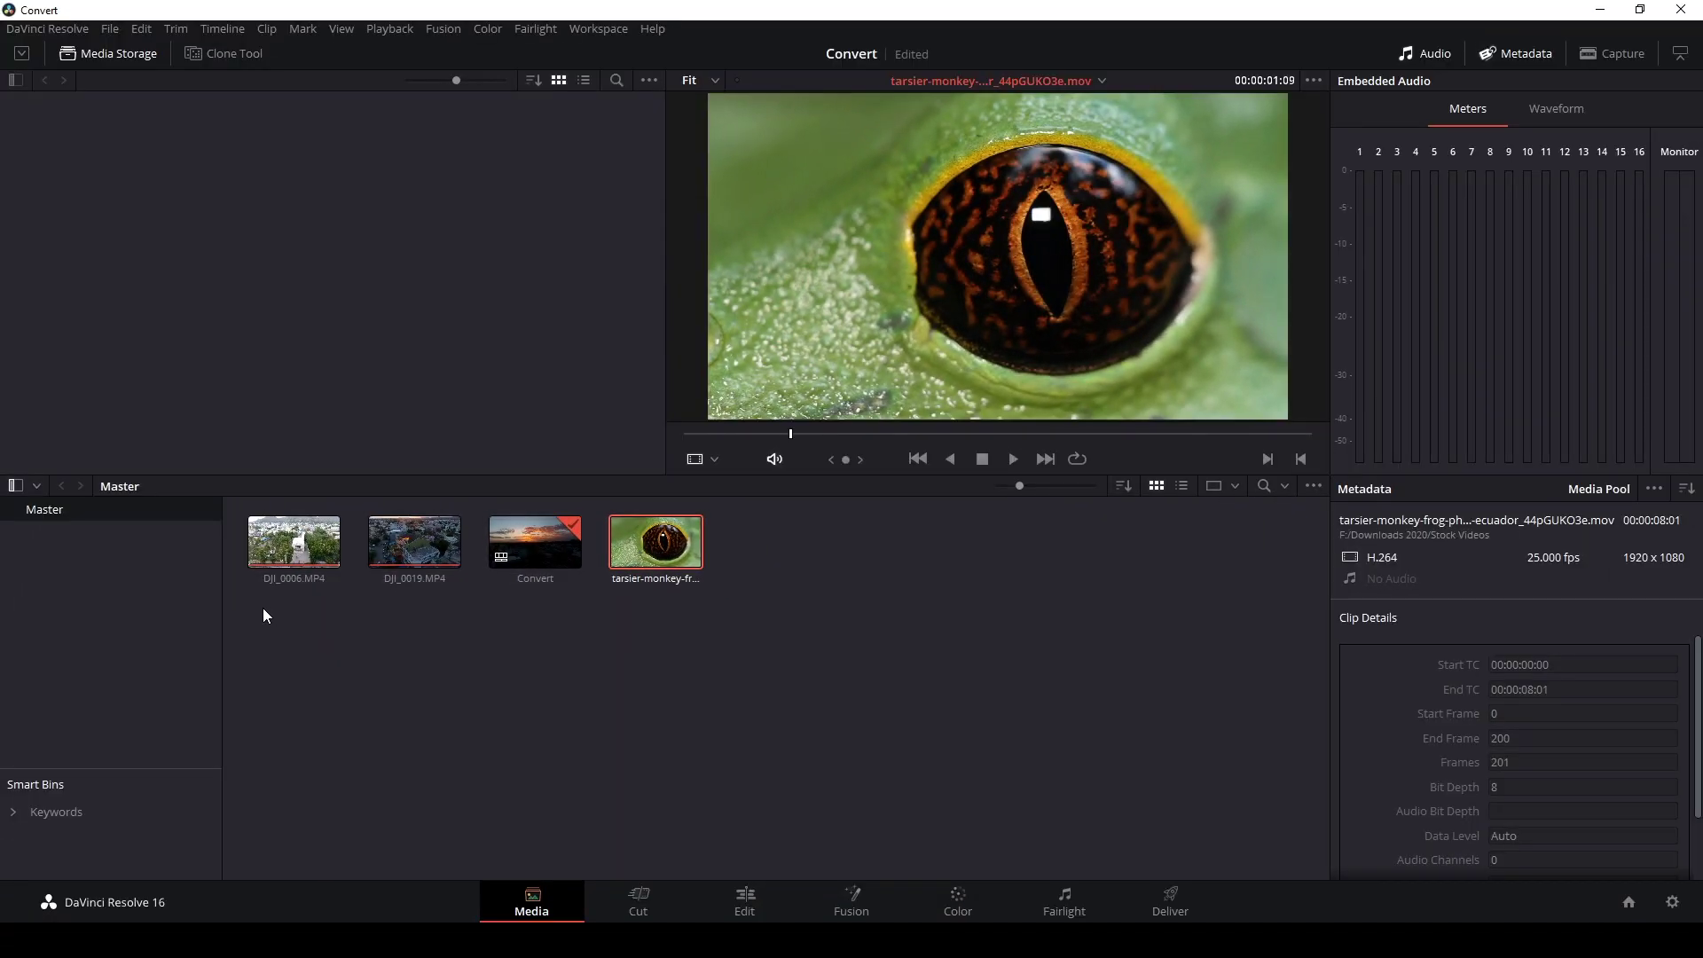
{"action": "left_click", "coordinate": [264, 612]}
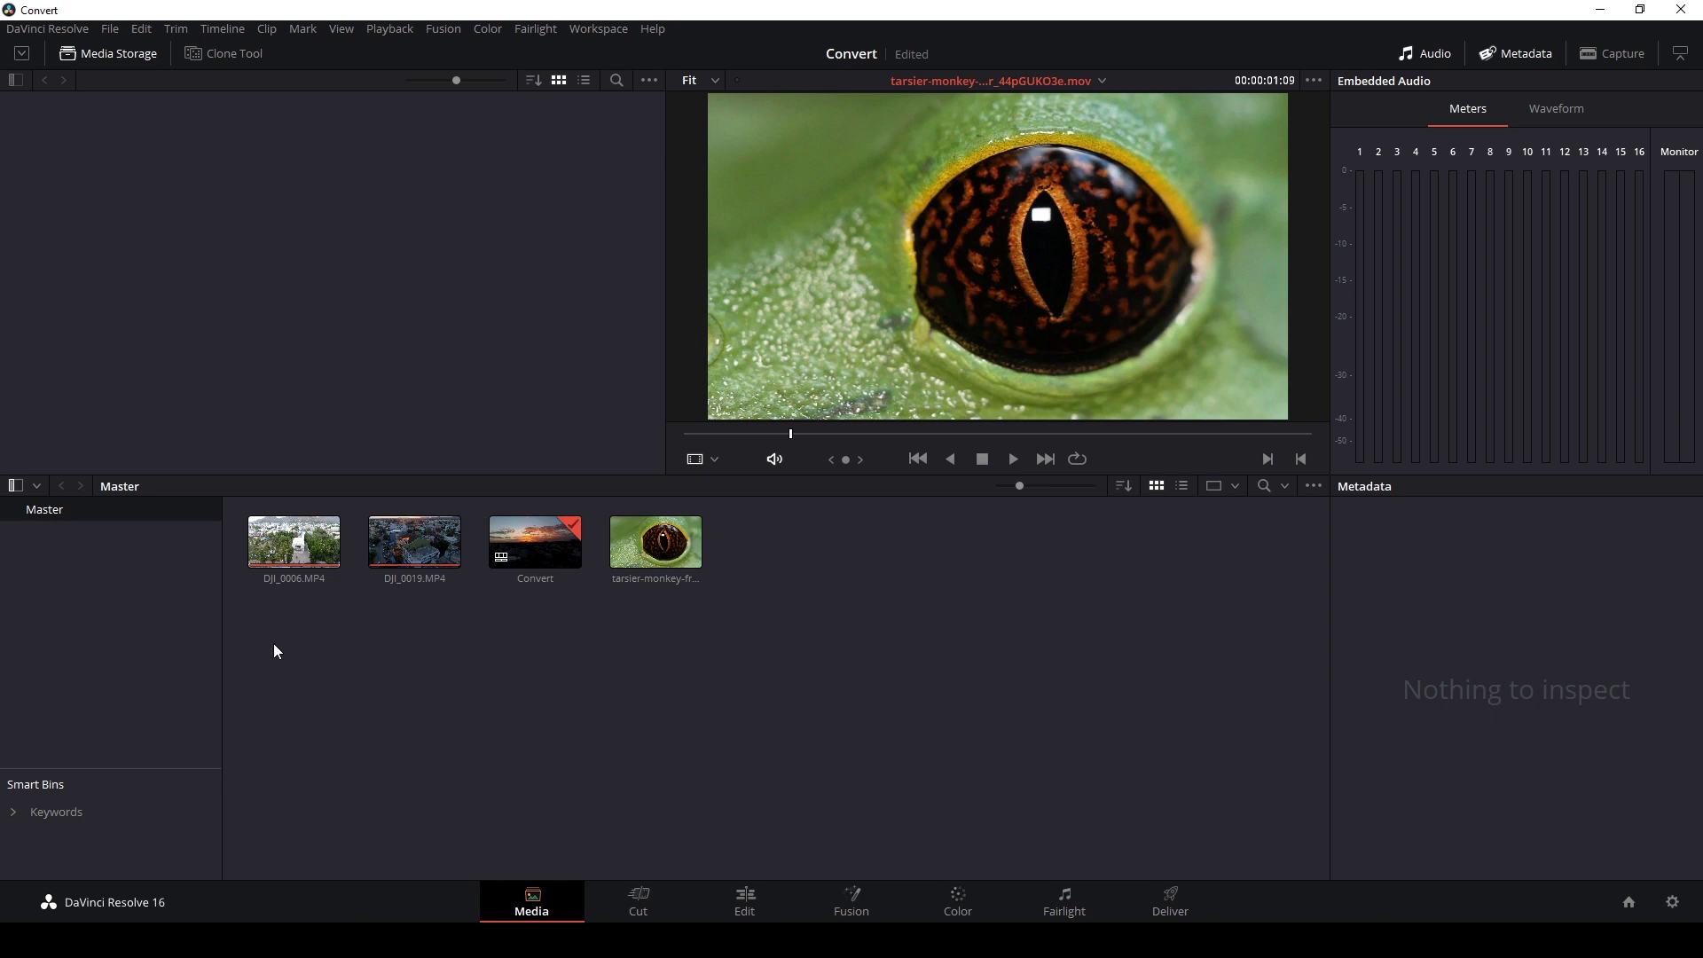
- Review the actions for both drone clips, then select the 25 fps tarsier frog clip
{"action": "left_click_drag", "start_coordinate": [254, 606], "coordinate": [428, 557]}
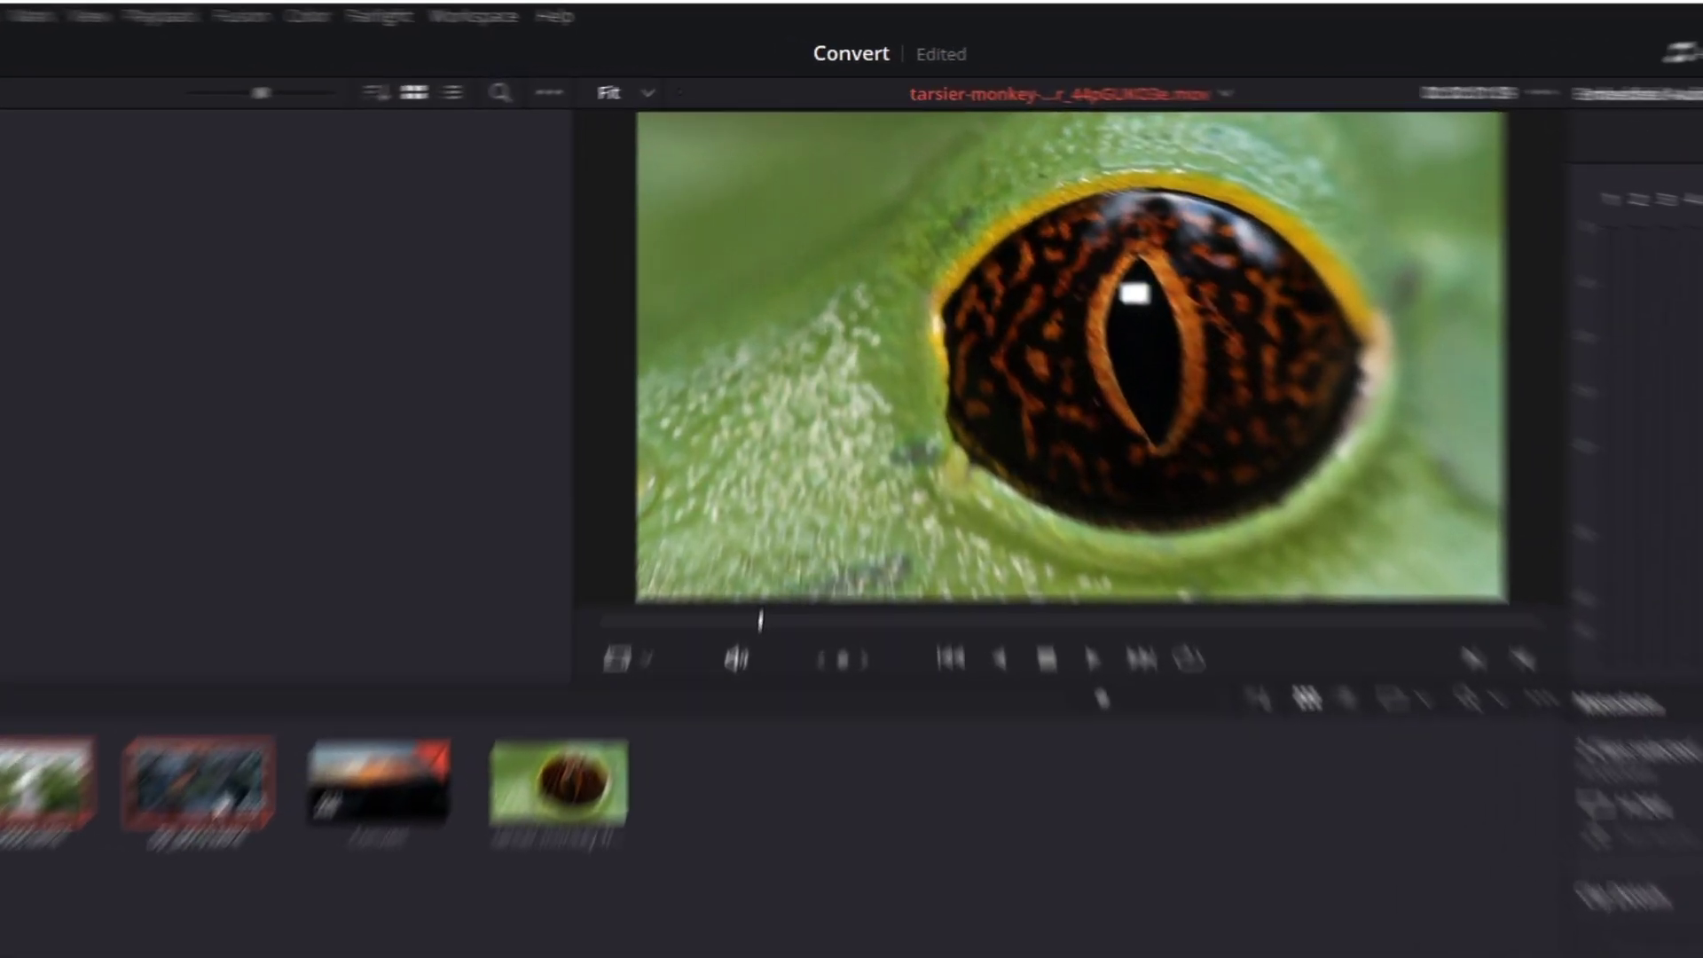
{"action": "right_click", "coordinate": [428, 549]}
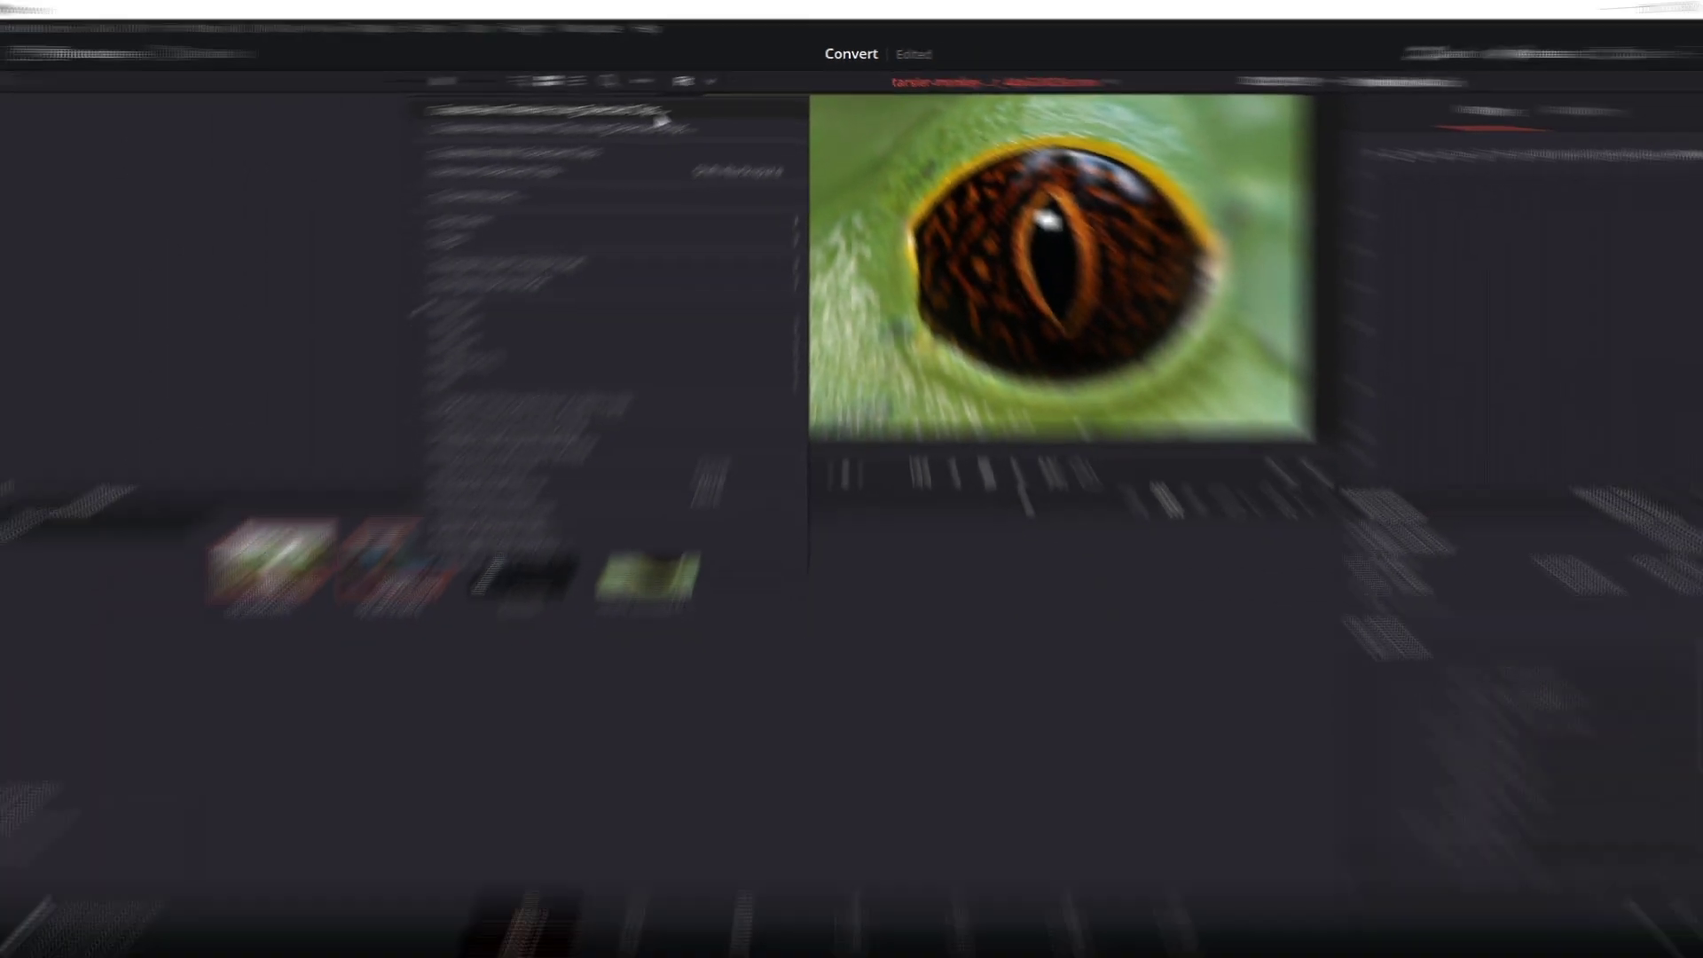
{"action": "left_click", "coordinate": [278, 572]}
{"action": "left_click", "coordinate": [452, 568]}
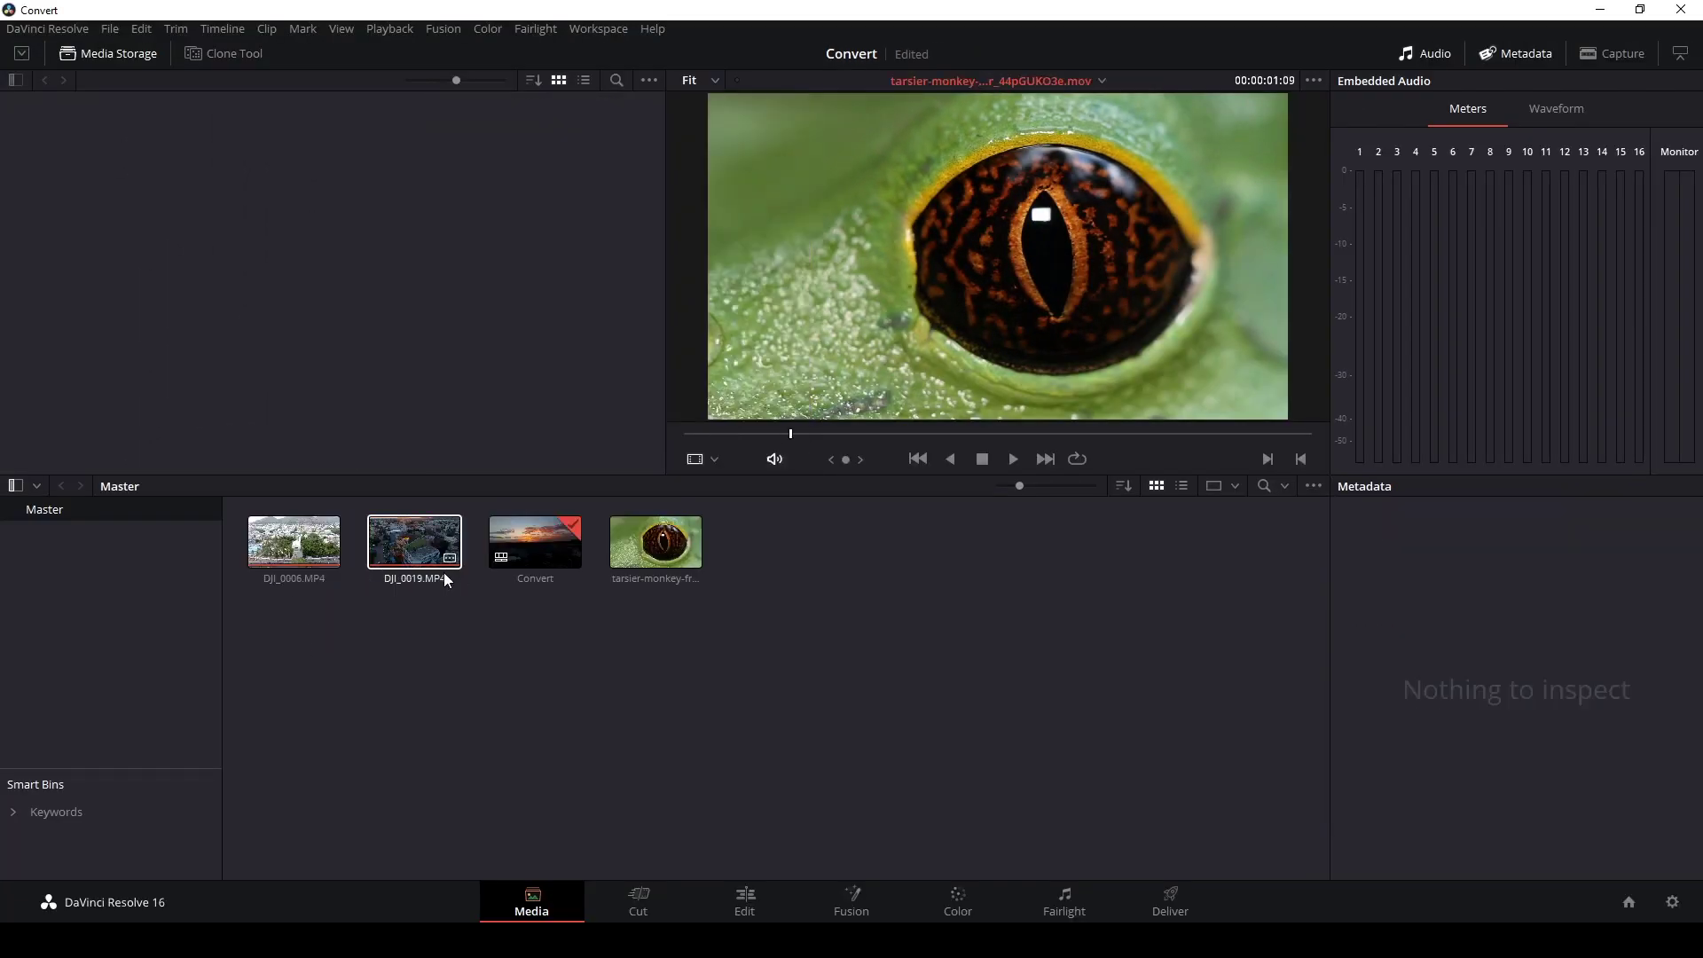
{"action": "left_click", "coordinate": [297, 627]}
{"action": "left_click", "coordinate": [630, 534]}
{"action": "left_click", "coordinate": [310, 564]}
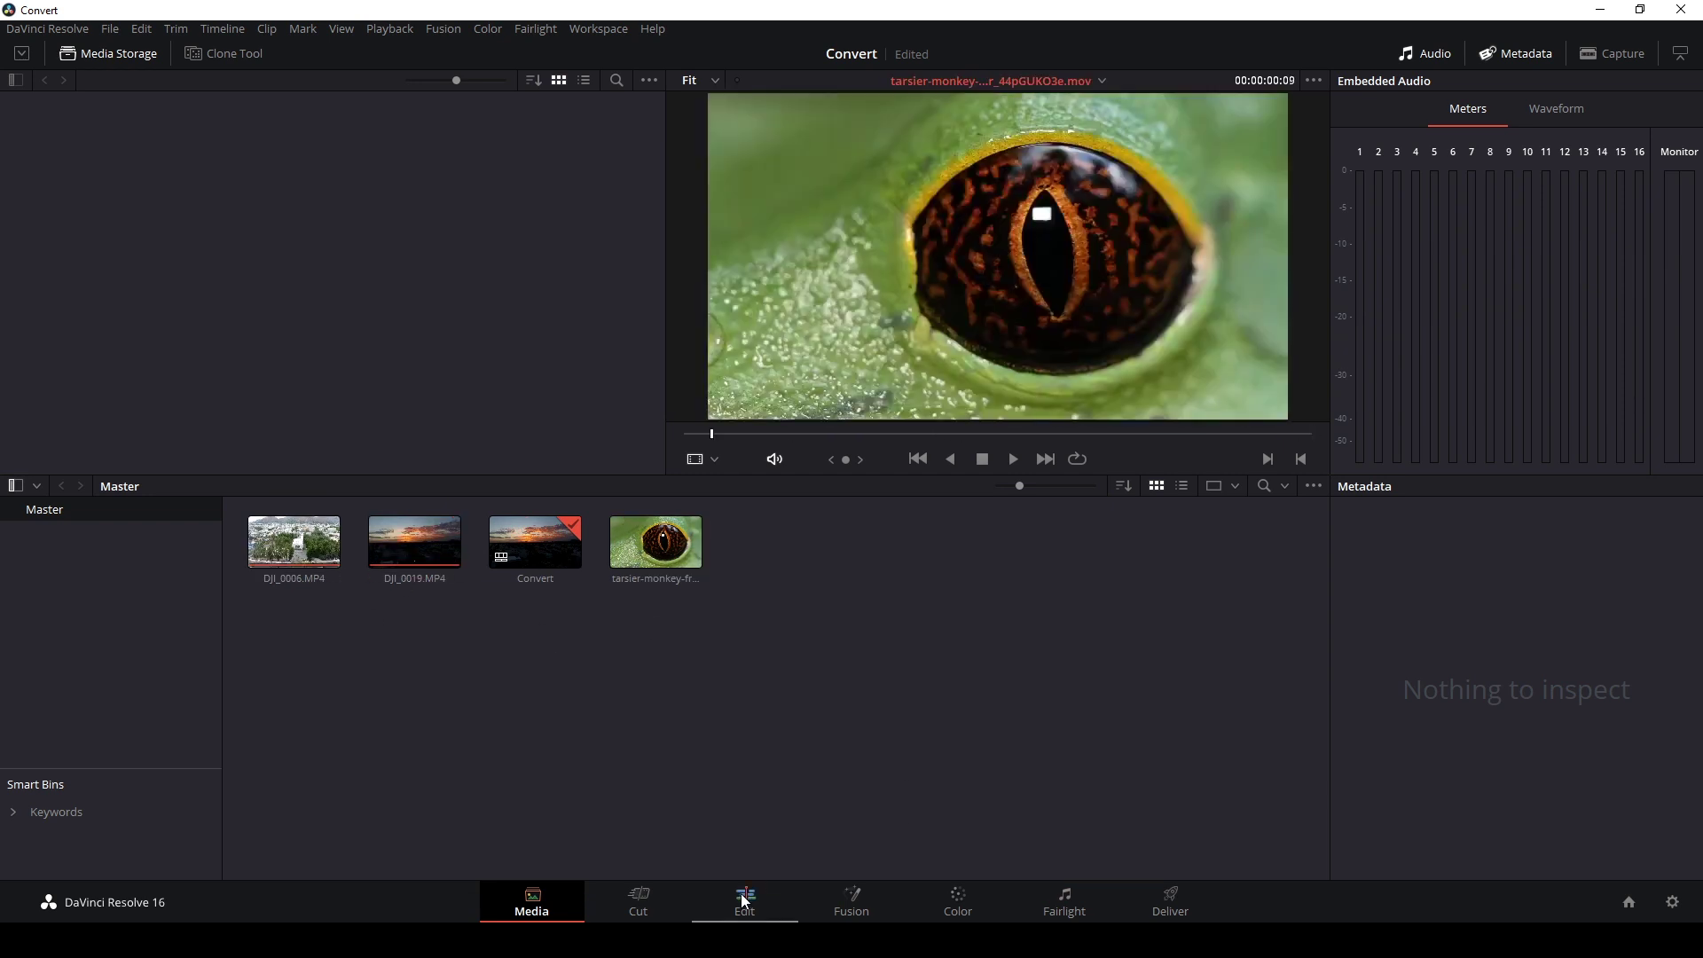
{"action": "left_click", "coordinate": [745, 901]}
{"action": "left_click", "coordinate": [544, 905]}
{"action": "left_click", "coordinate": [646, 568]}
- Build a new timeline called 'Sample' from the selected tarsier frog clip
{"action": "right_click", "coordinate": [646, 569]}
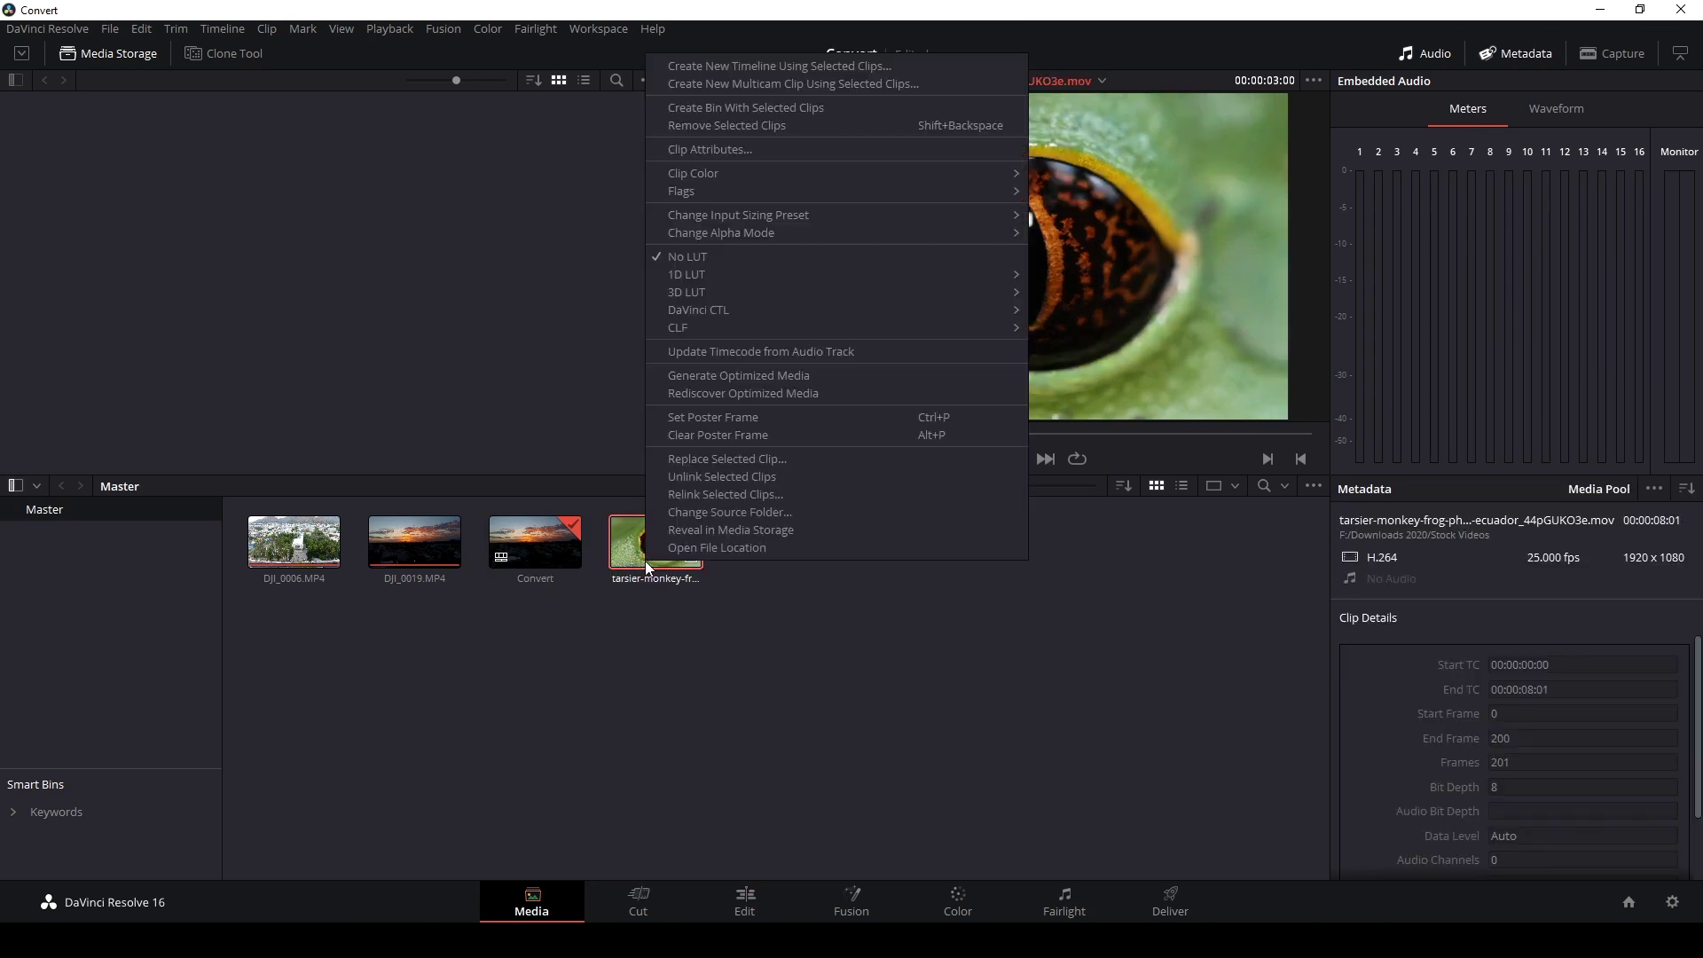
{"action": "left_click", "coordinate": [747, 68]}
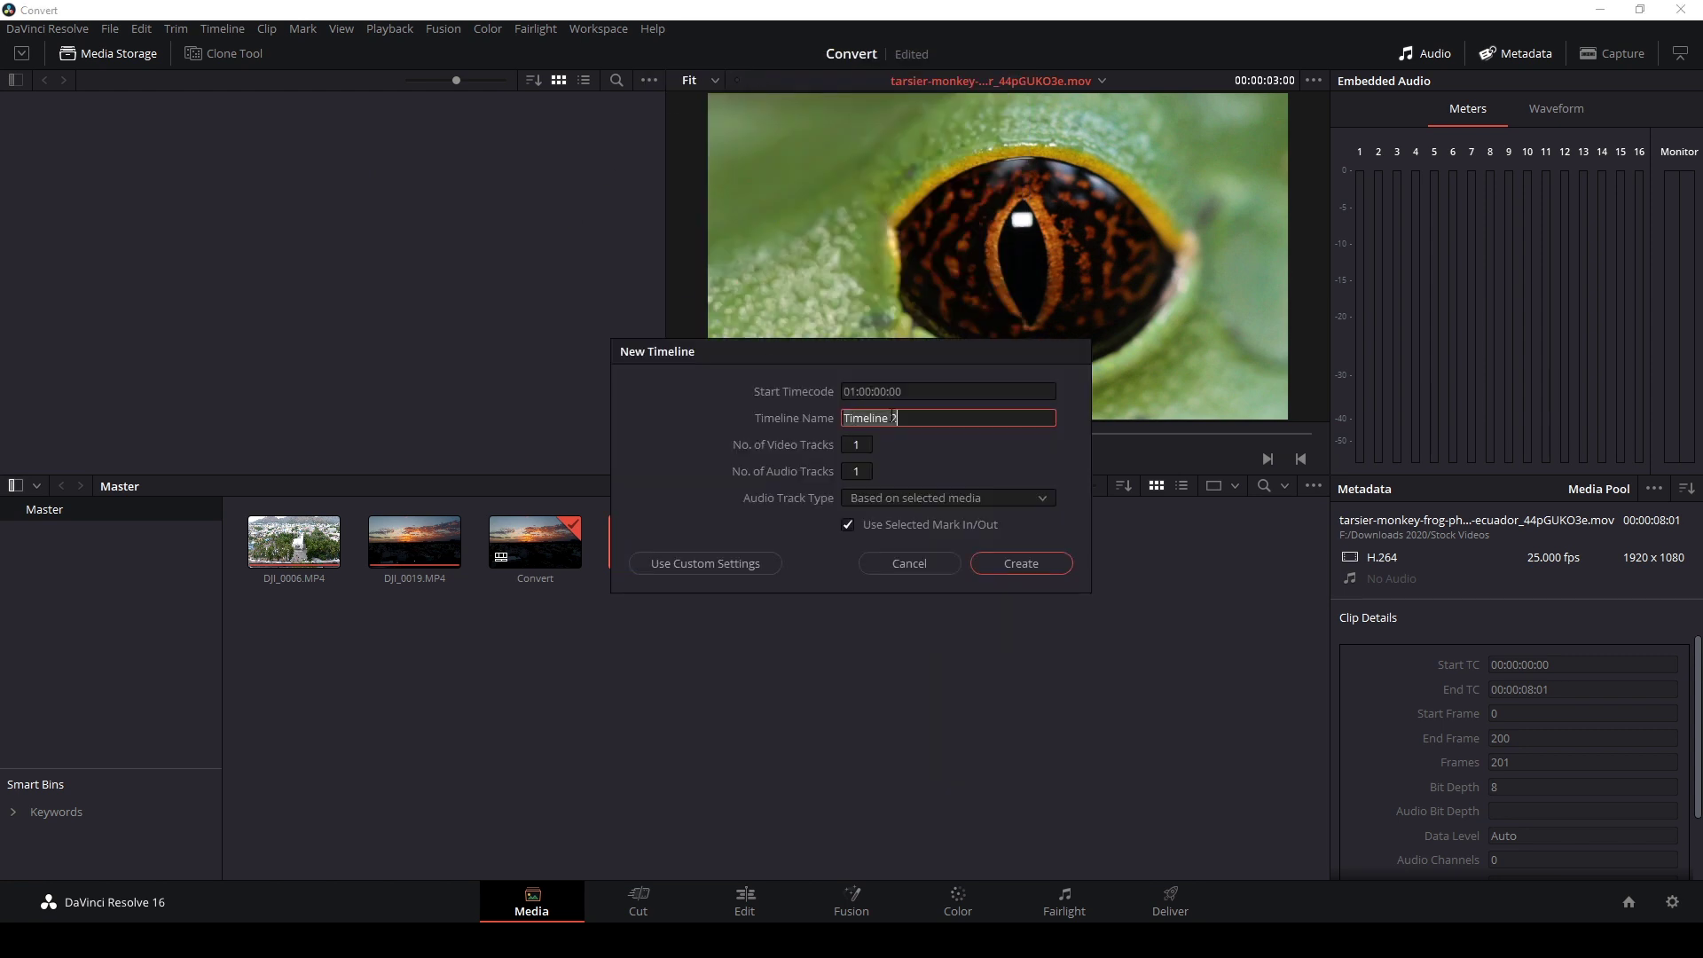
{"action": "type", "text": "Sample"}
{"action": "key", "text": "Return"}
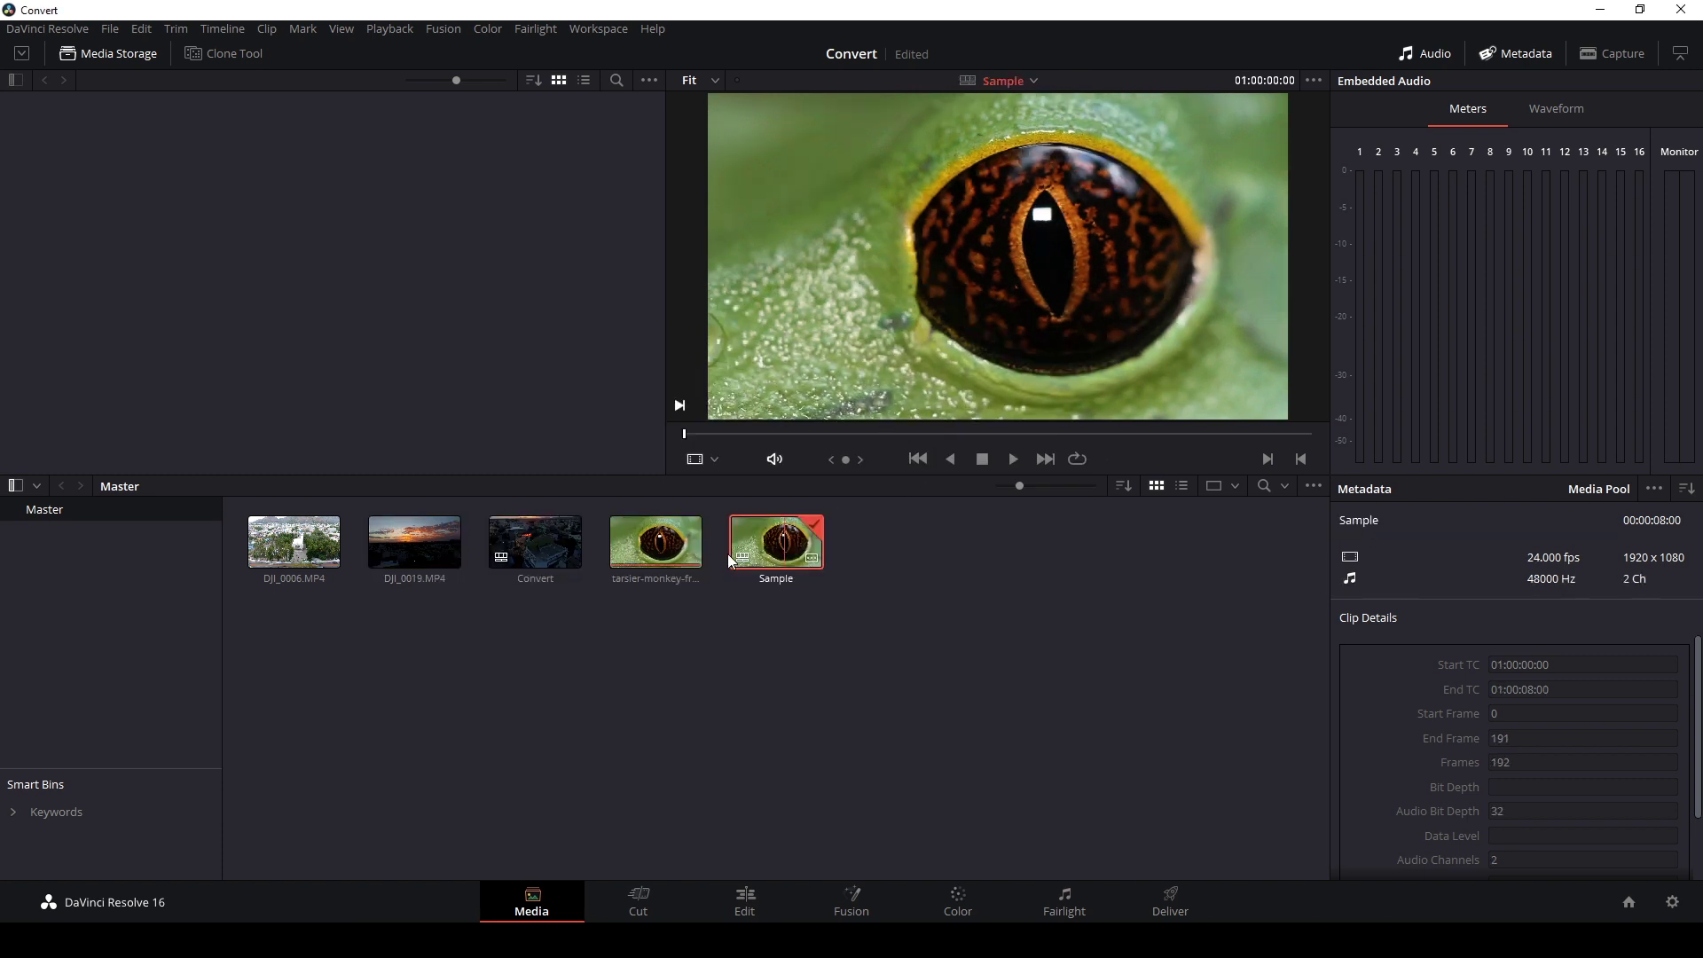
- Open the Convert timeline with DJI_0006 and DJI_0019 on Video 1, glancing at Sample first
{"action": "double_click", "coordinate": [552, 549]}
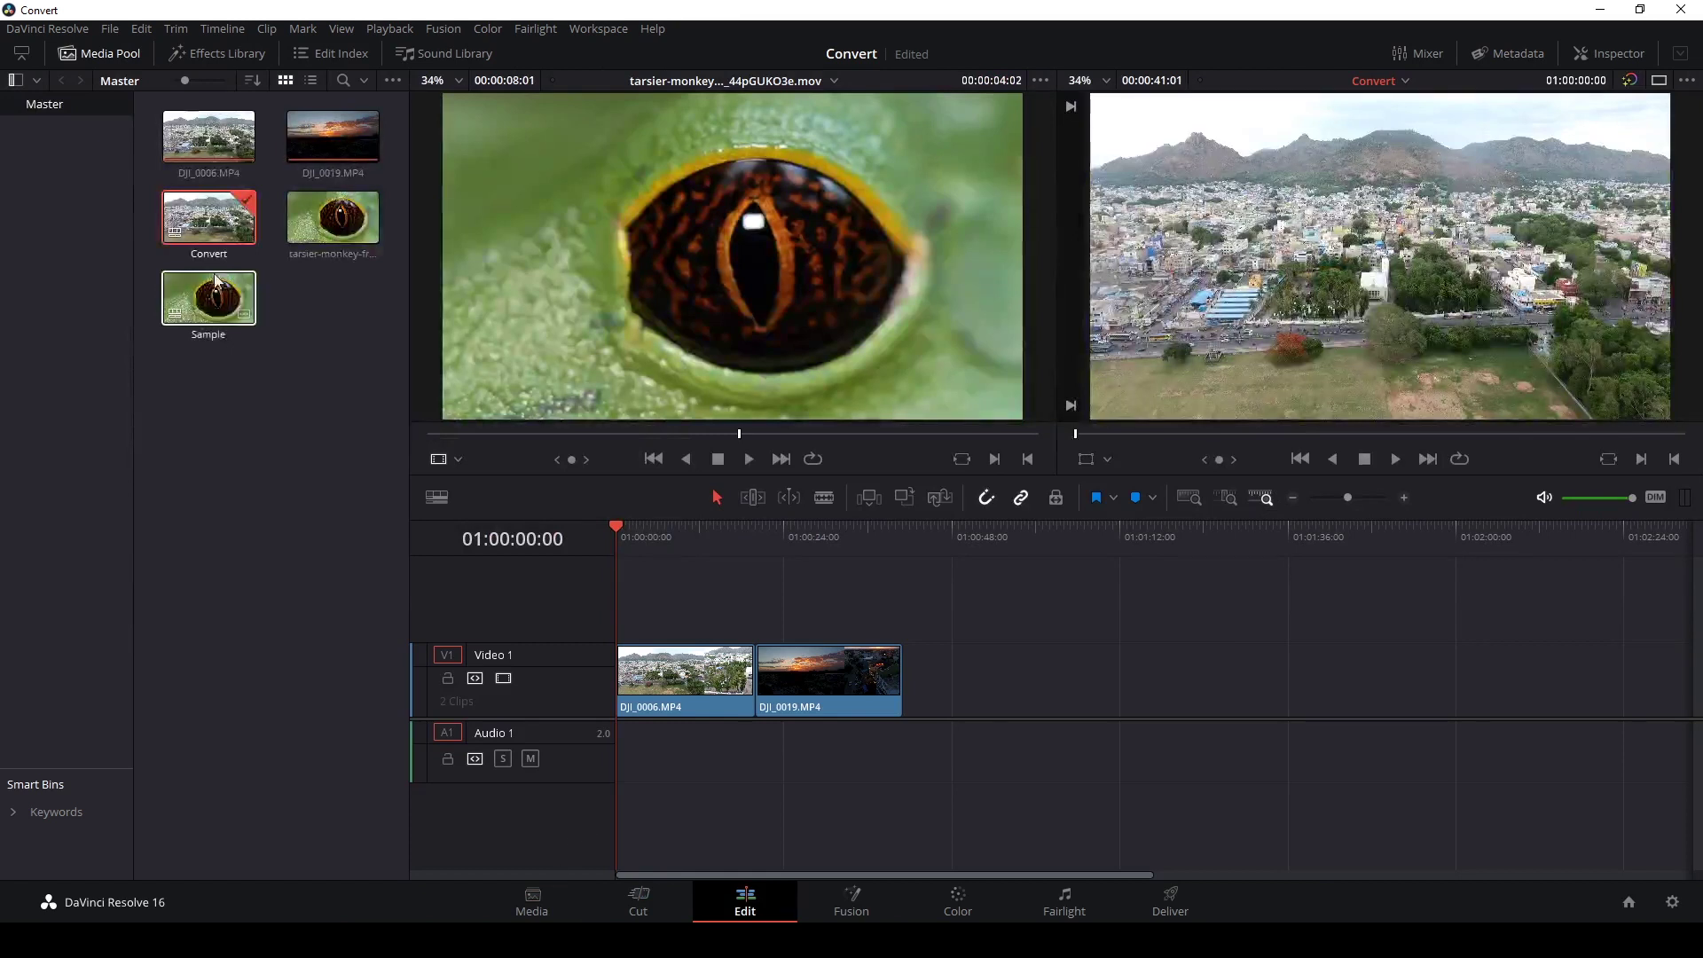
{"action": "double_click", "coordinate": [204, 306]}
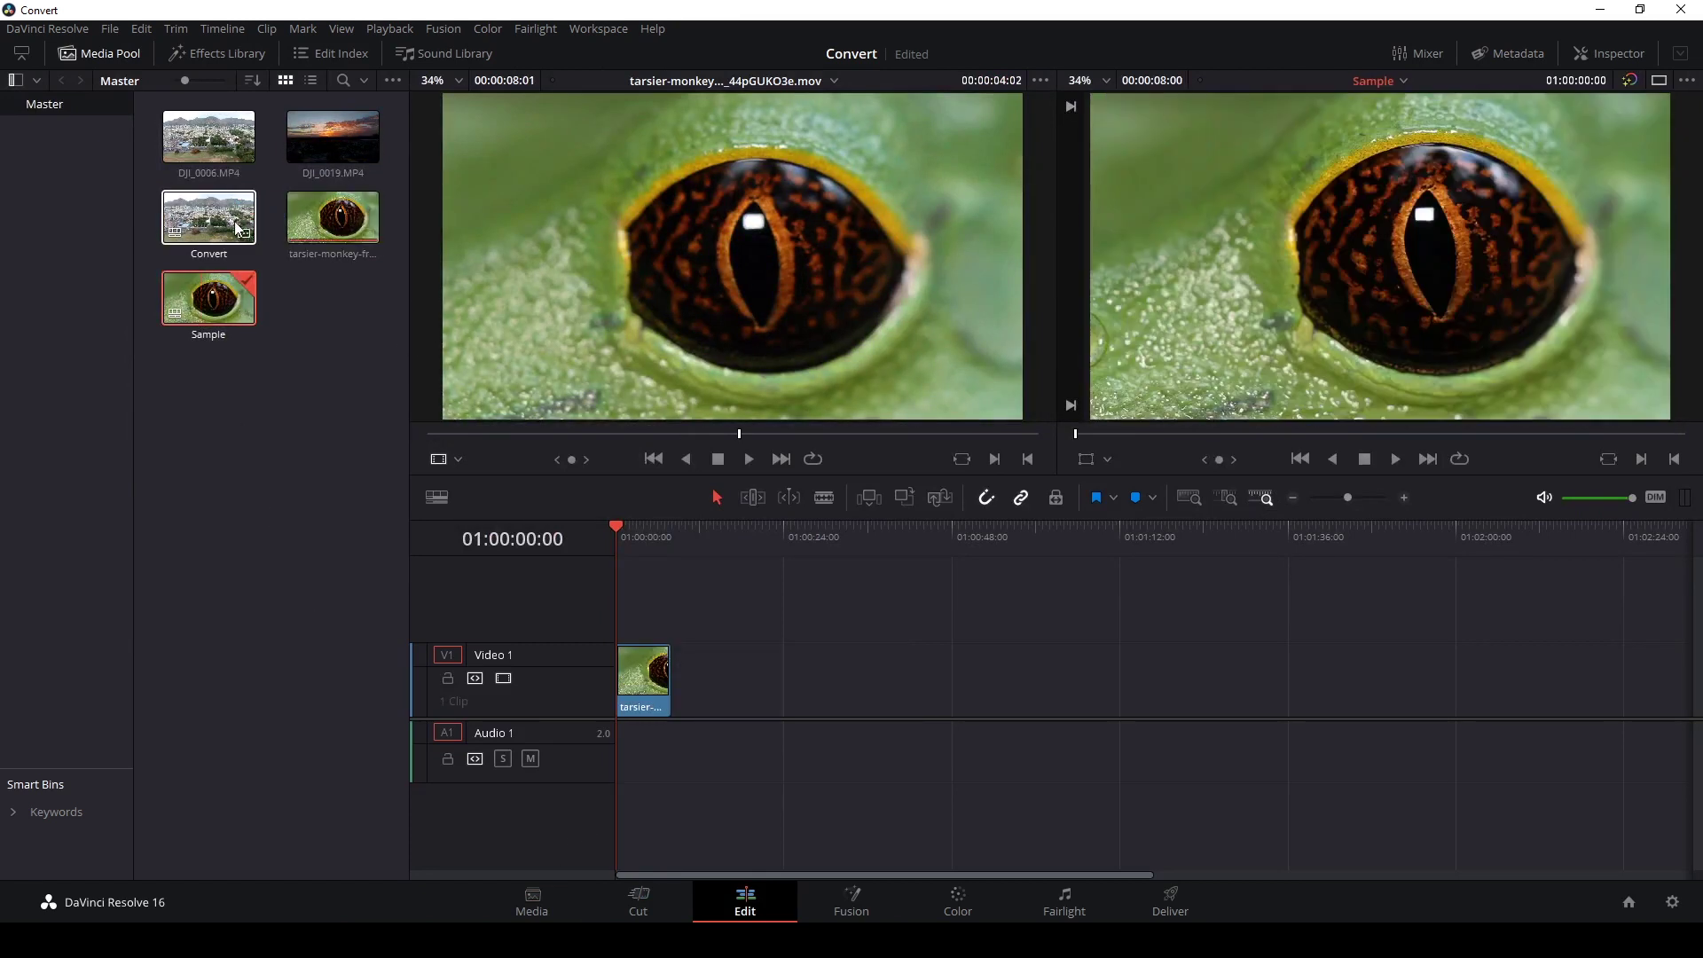
{"action": "double_click", "coordinate": [197, 228]}
{"action": "left_click_drag", "start_coordinate": [665, 620], "coordinate": [848, 675]}
{"action": "left_click", "coordinate": [689, 573]}
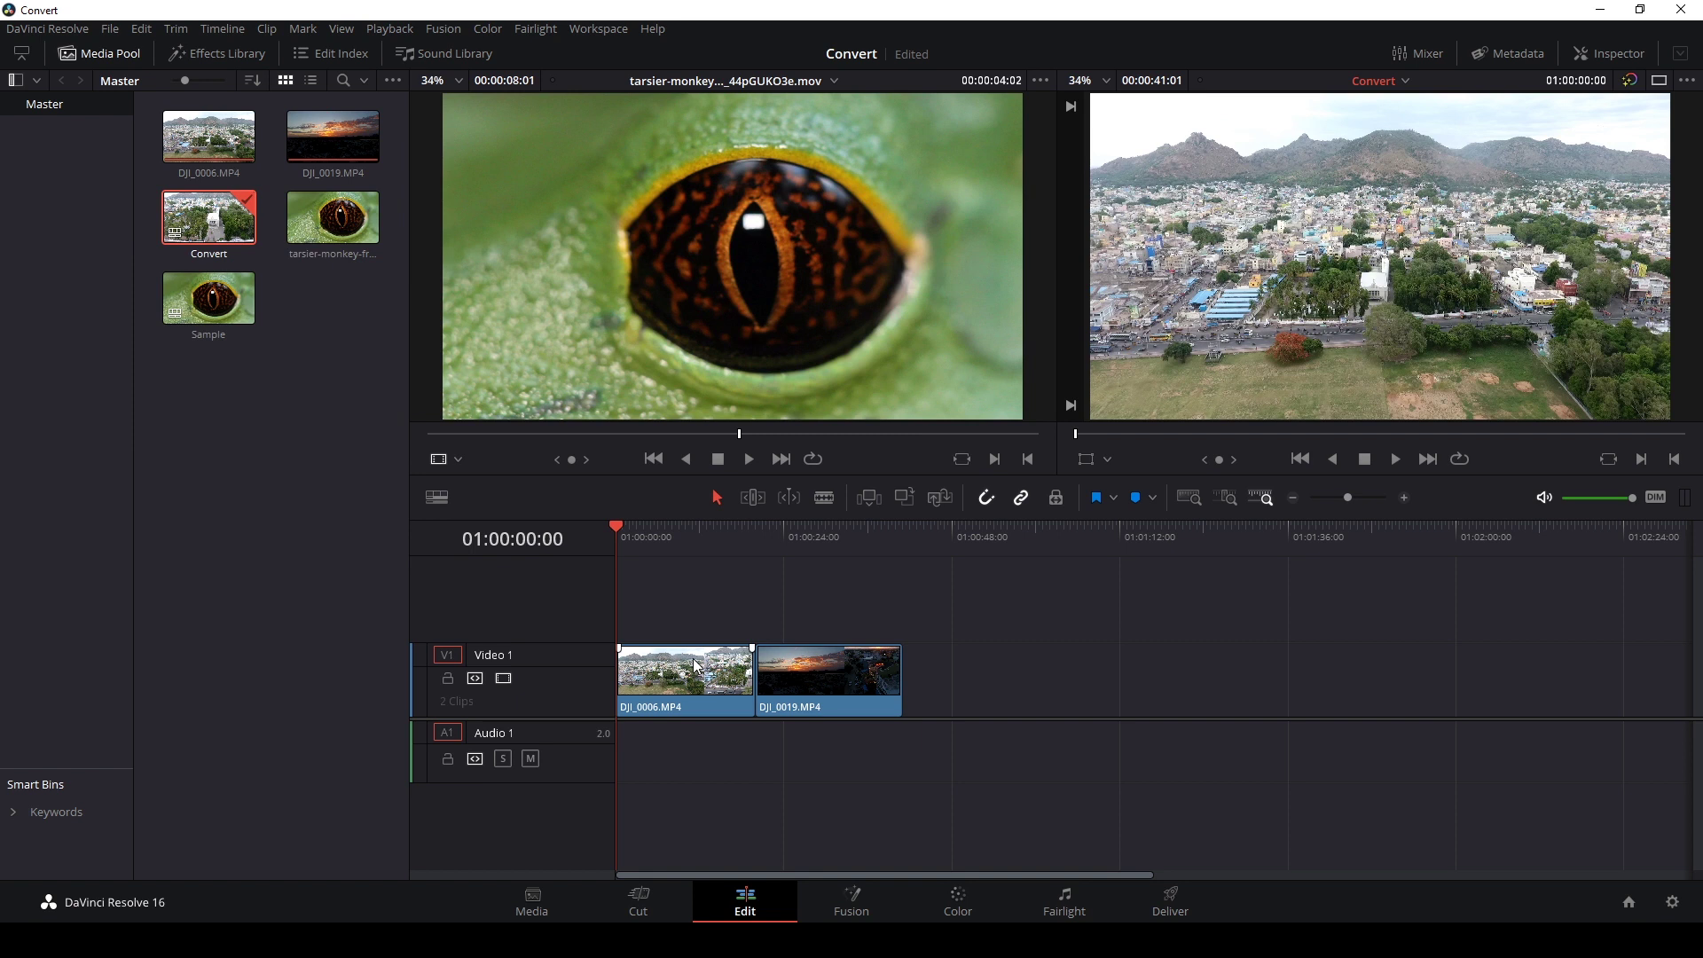
- Change DJI_0006's Video Frame Rate from 50 to 25 in Clip Attributes
{"action": "left_click", "coordinate": [685, 661]}
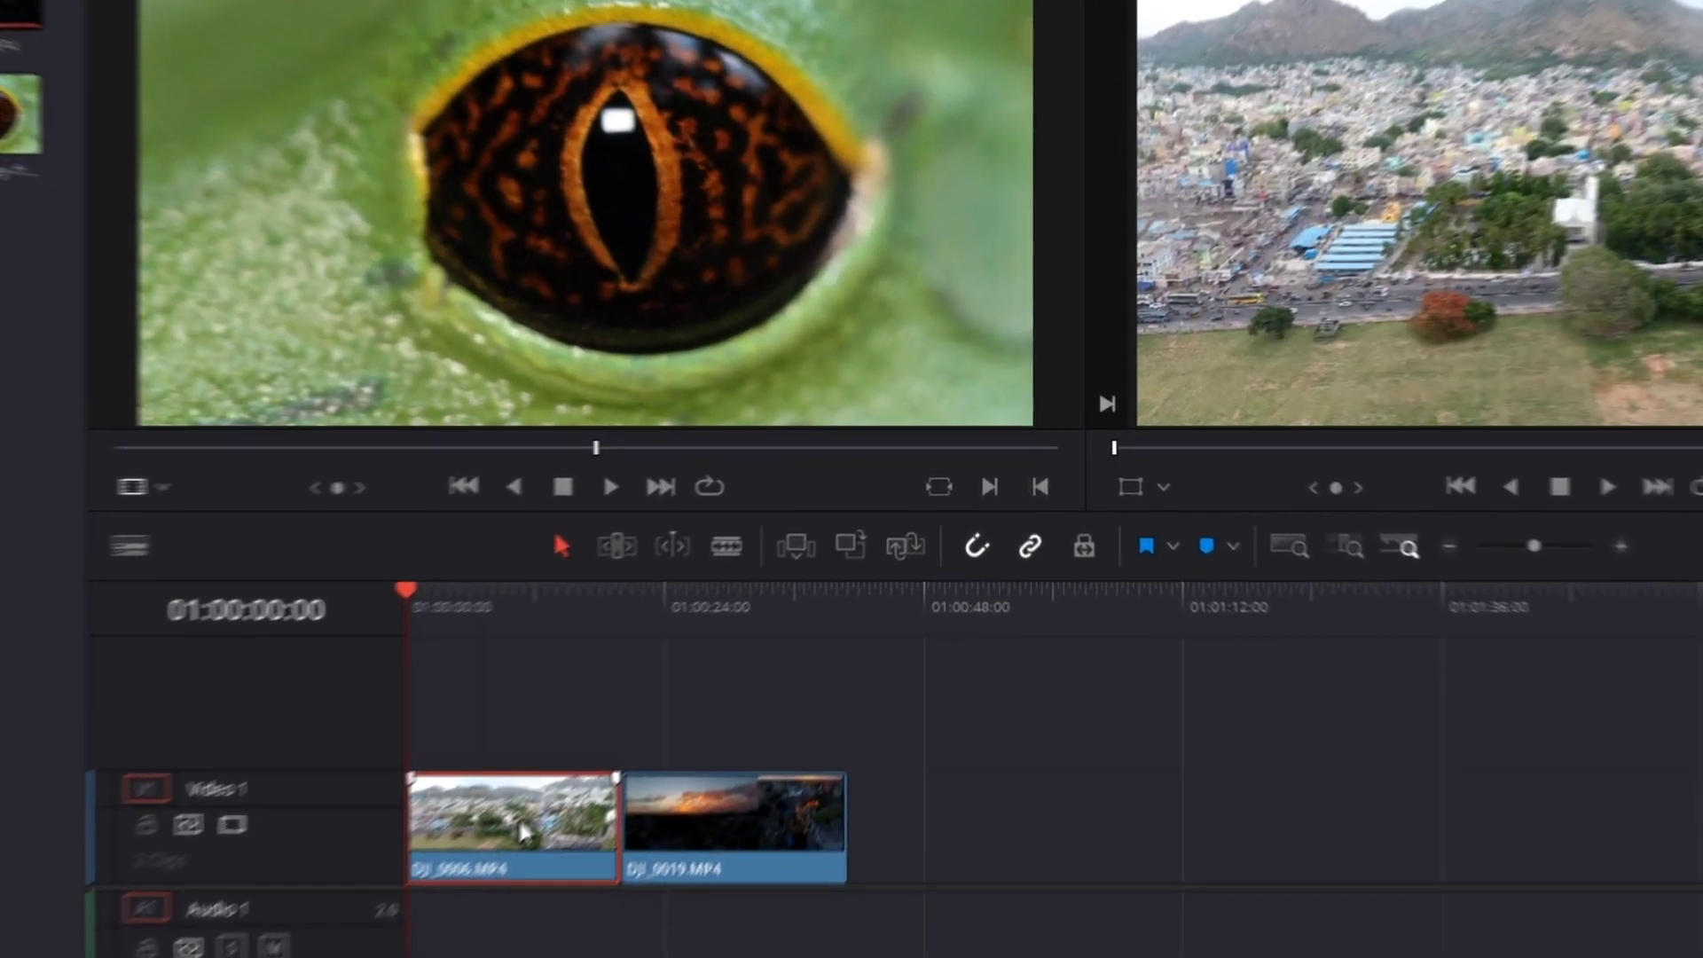
{"action": "right_click", "coordinate": [651, 707]}
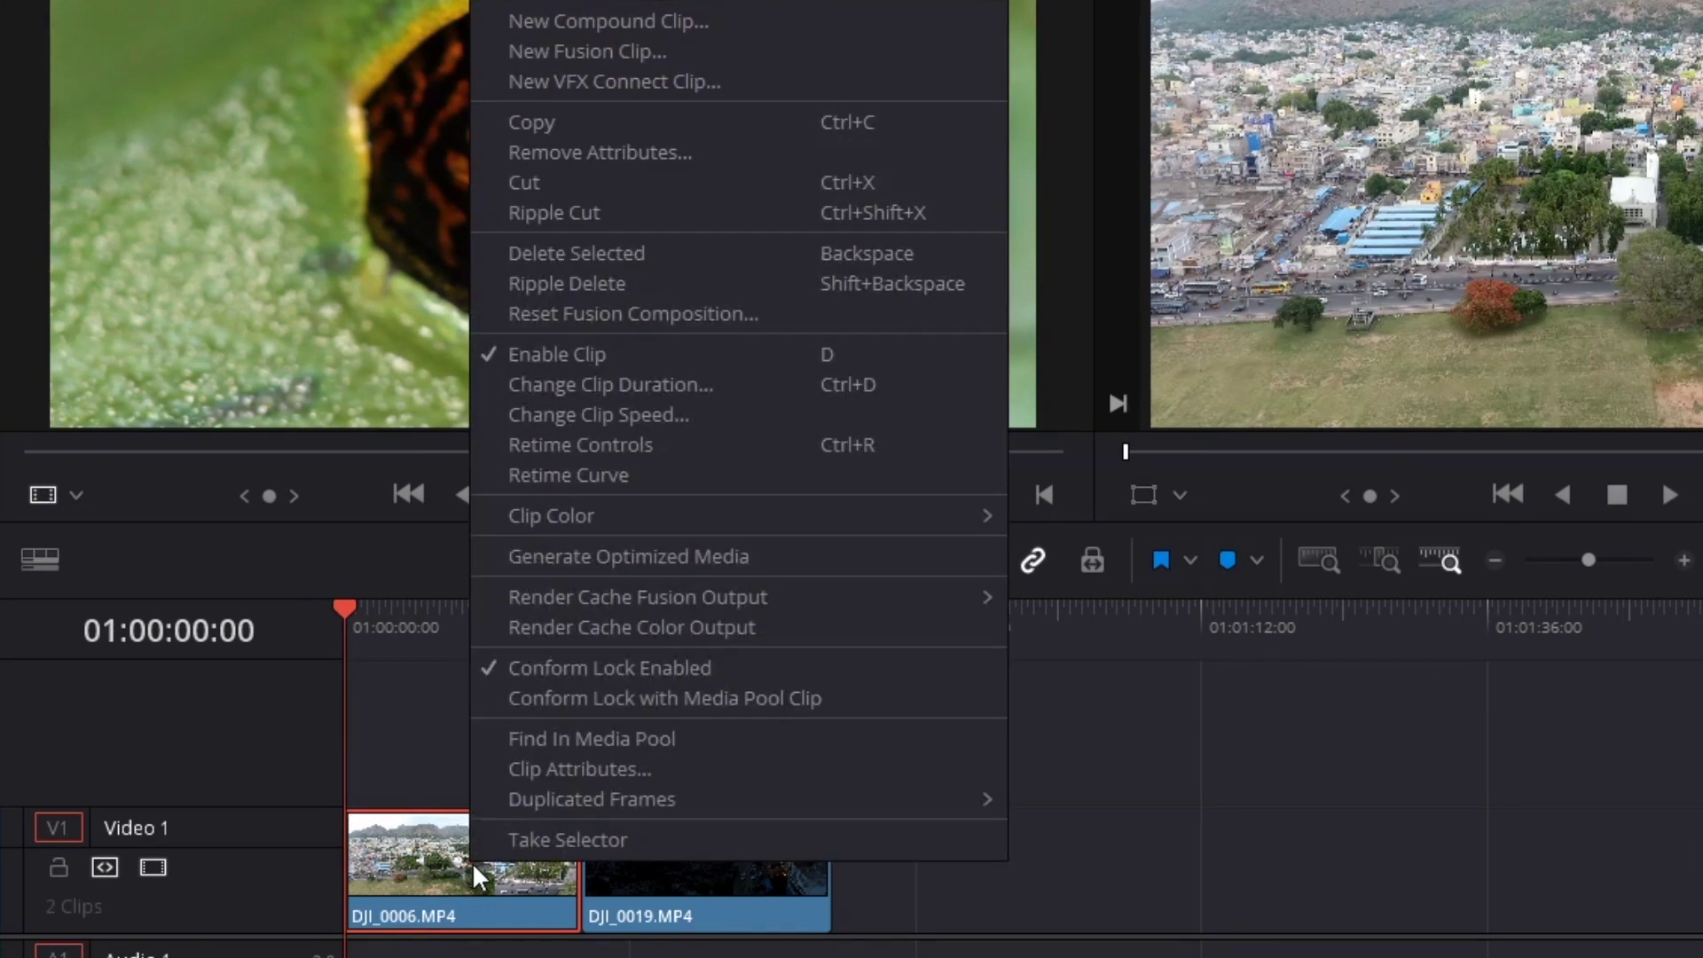
{"action": "left_click", "coordinate": [532, 911]}
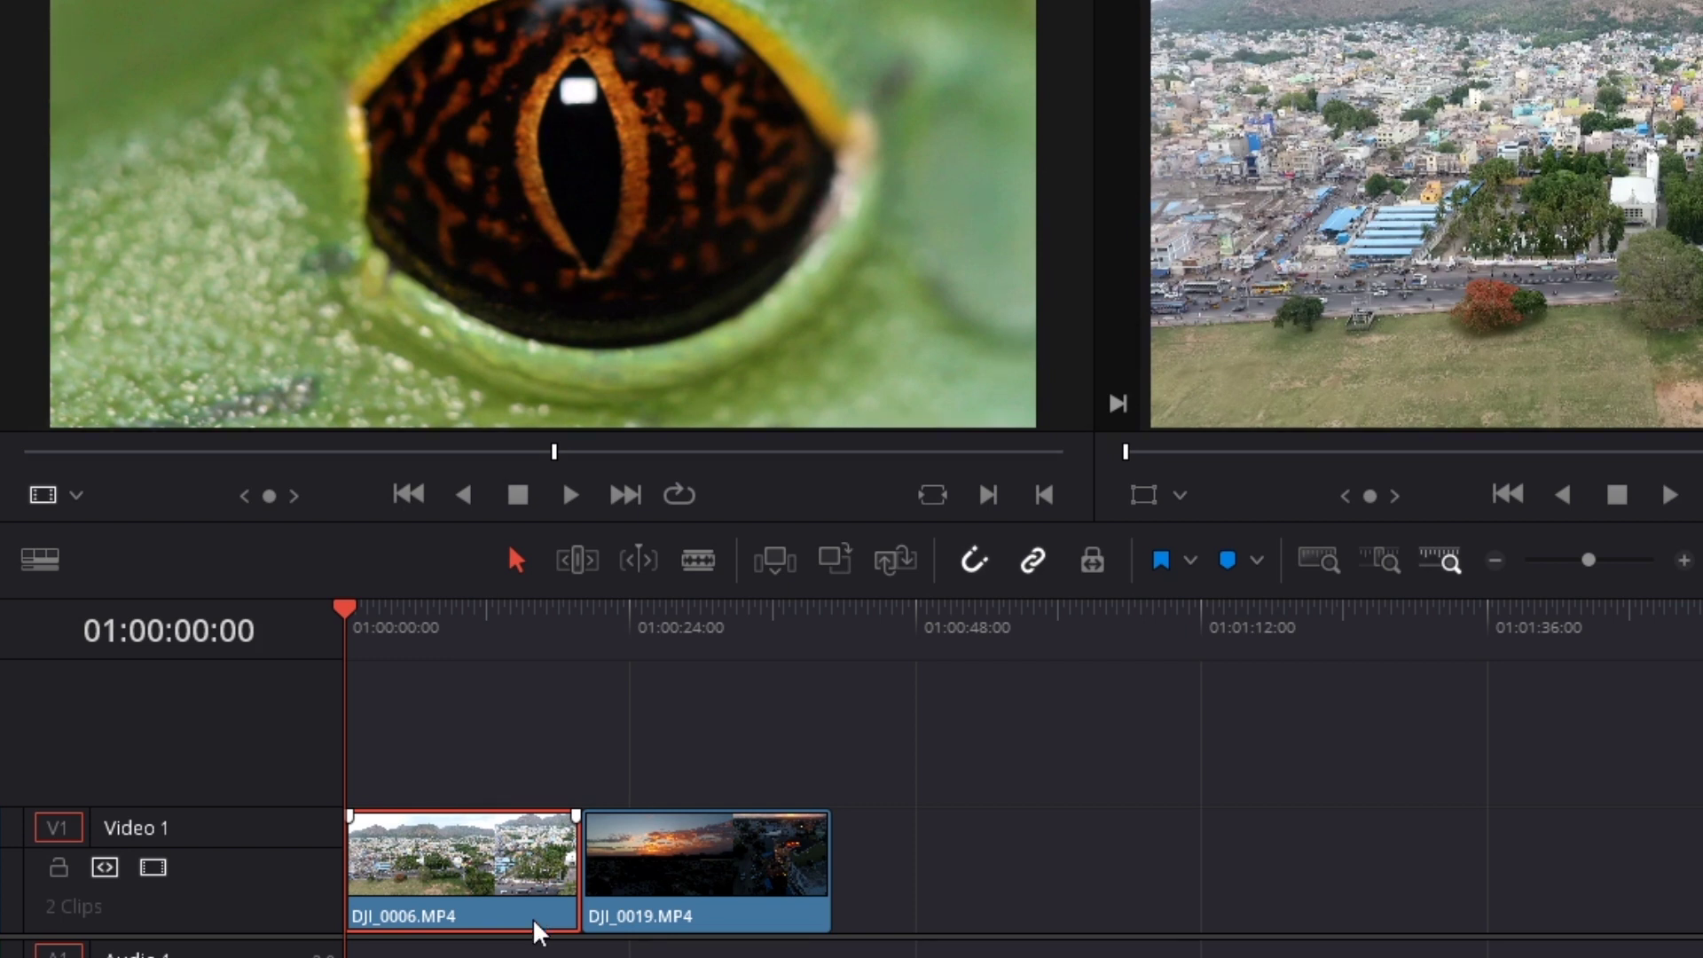
{"action": "right_click", "coordinate": [537, 925]}
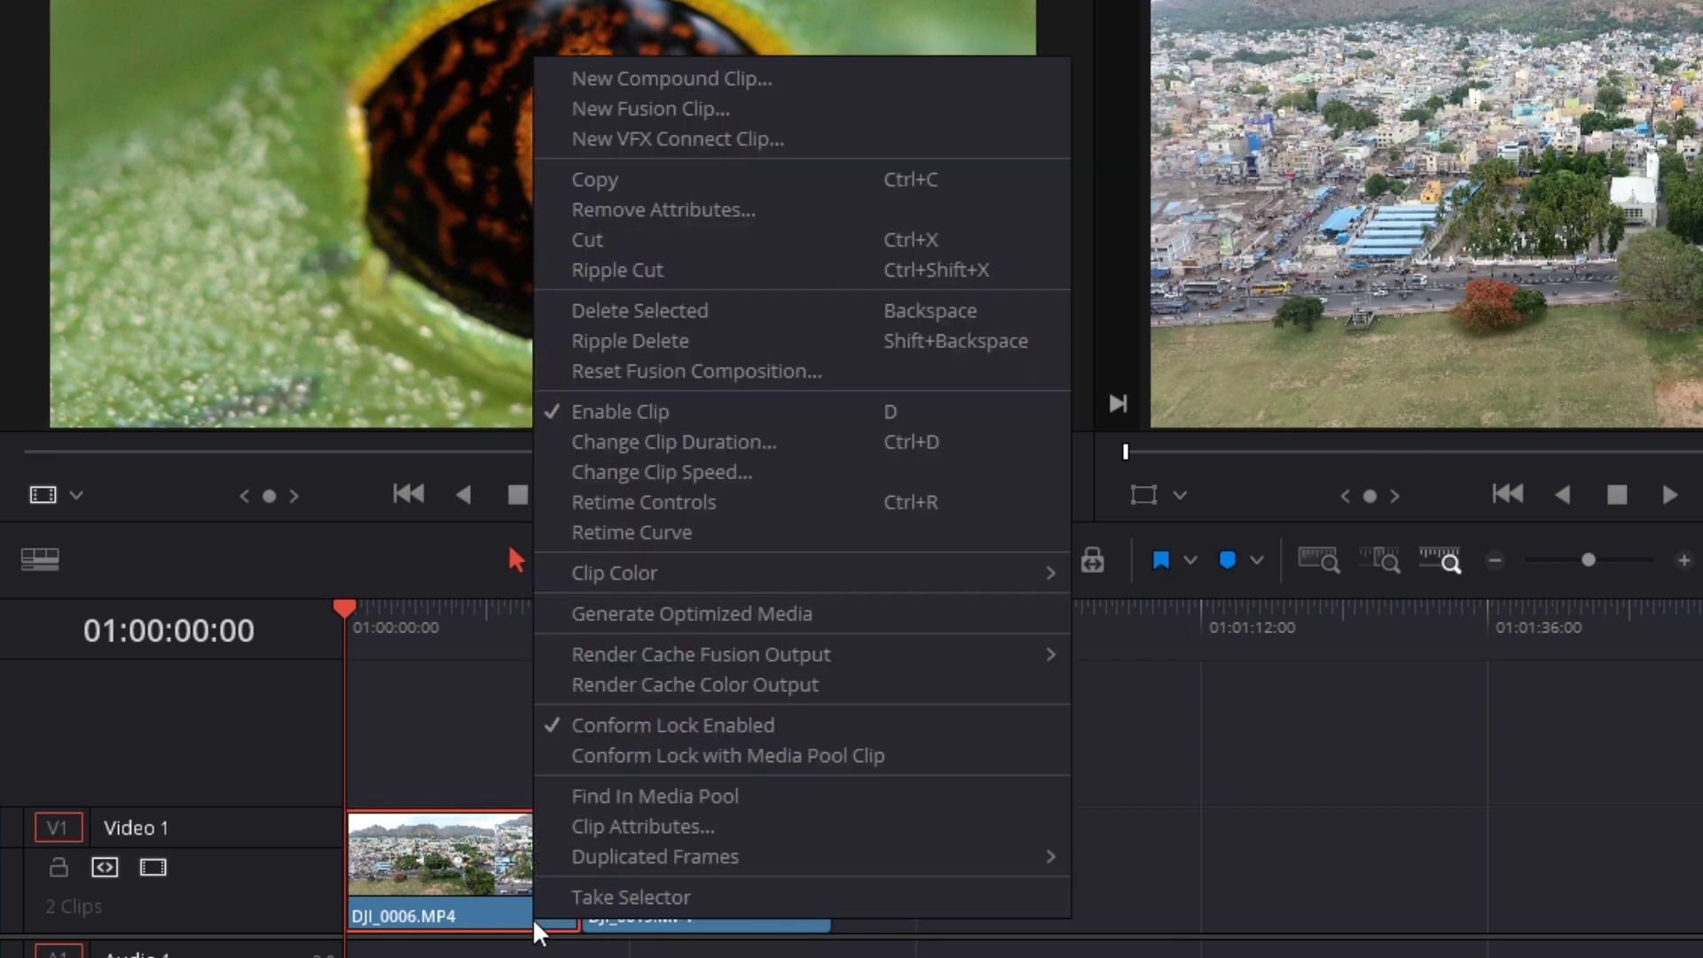
{"action": "left_click", "coordinate": [640, 827]}
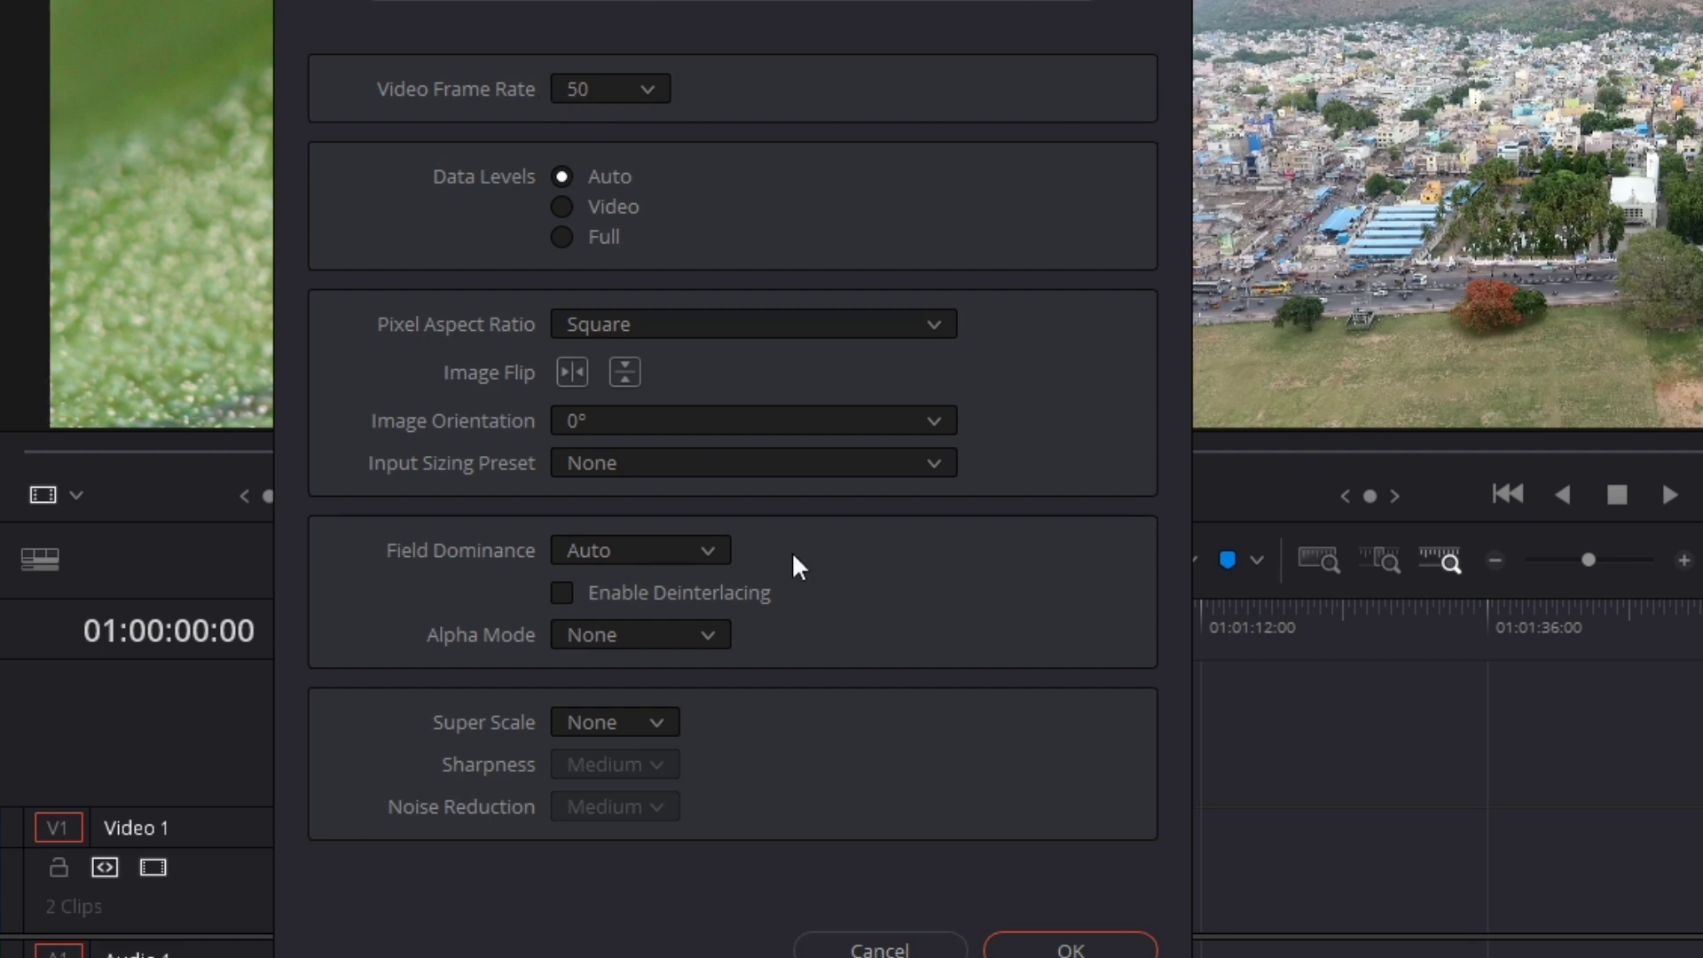
{"action": "left_click", "coordinate": [608, 94]}
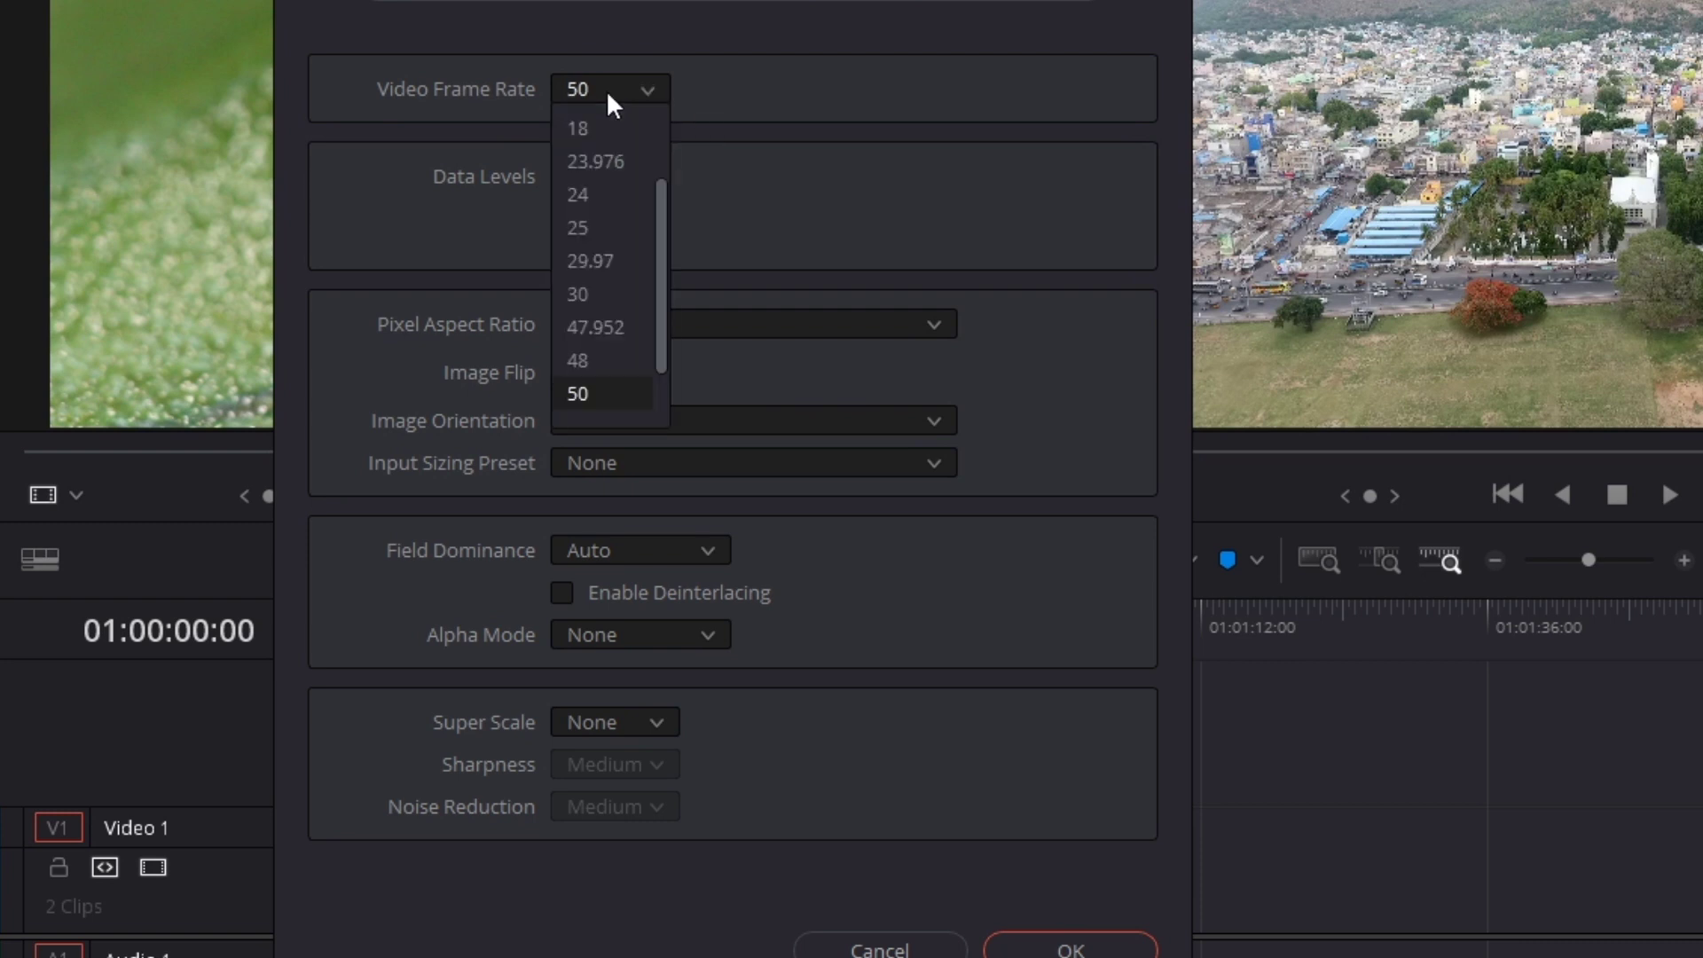
{"action": "left_click", "coordinate": [581, 228]}
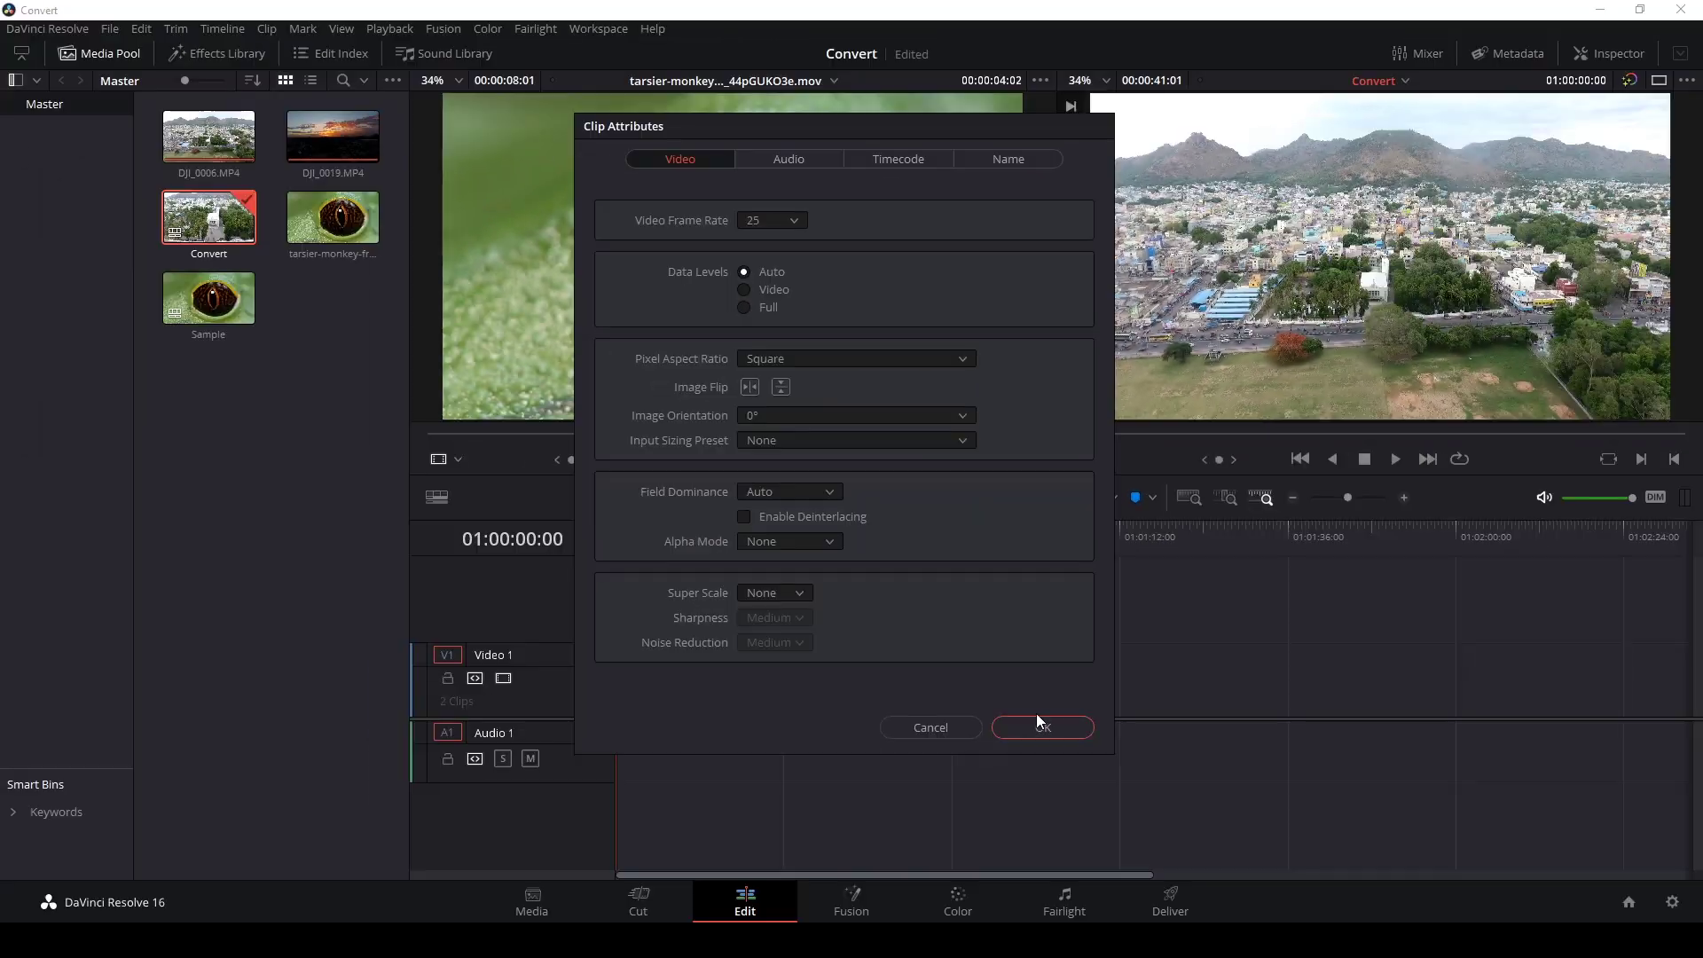
{"action": "left_click", "coordinate": [1039, 718]}
- Try setting DJI_0019 alone to 25 fps in Clip Attributes, then cancel
{"action": "left_click", "coordinate": [790, 690]}
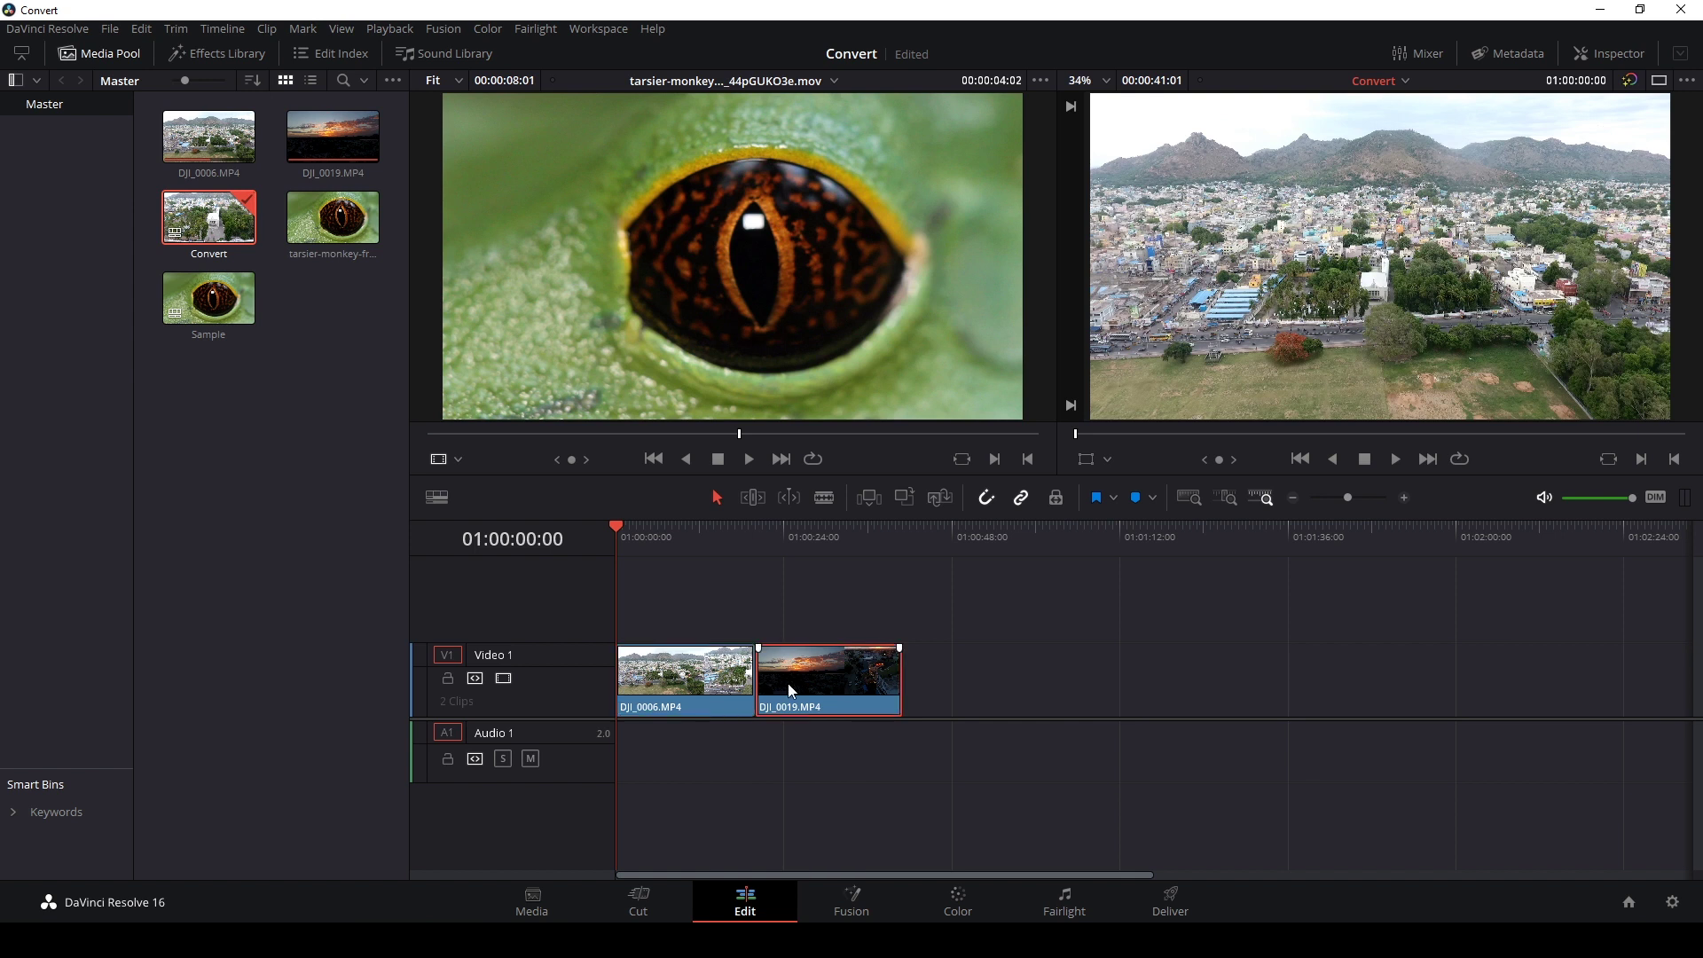
{"action": "right_click", "coordinate": [790, 689]}
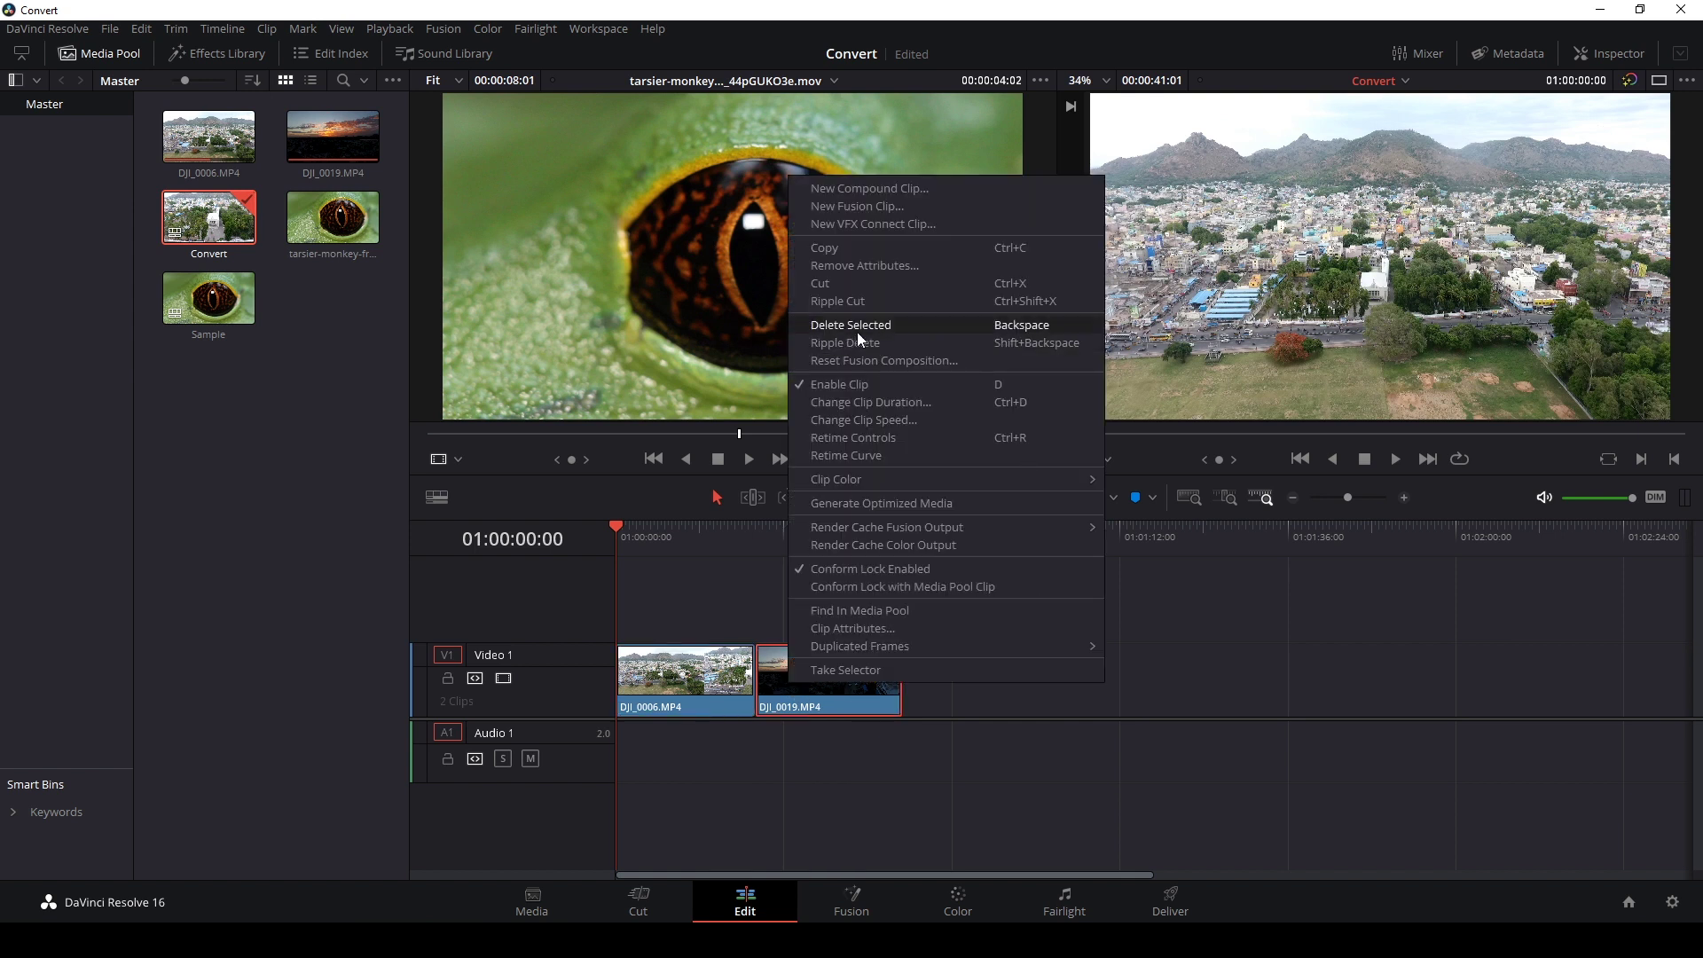
{"action": "left_click", "coordinate": [875, 631]}
{"action": "left_click", "coordinate": [793, 219]}
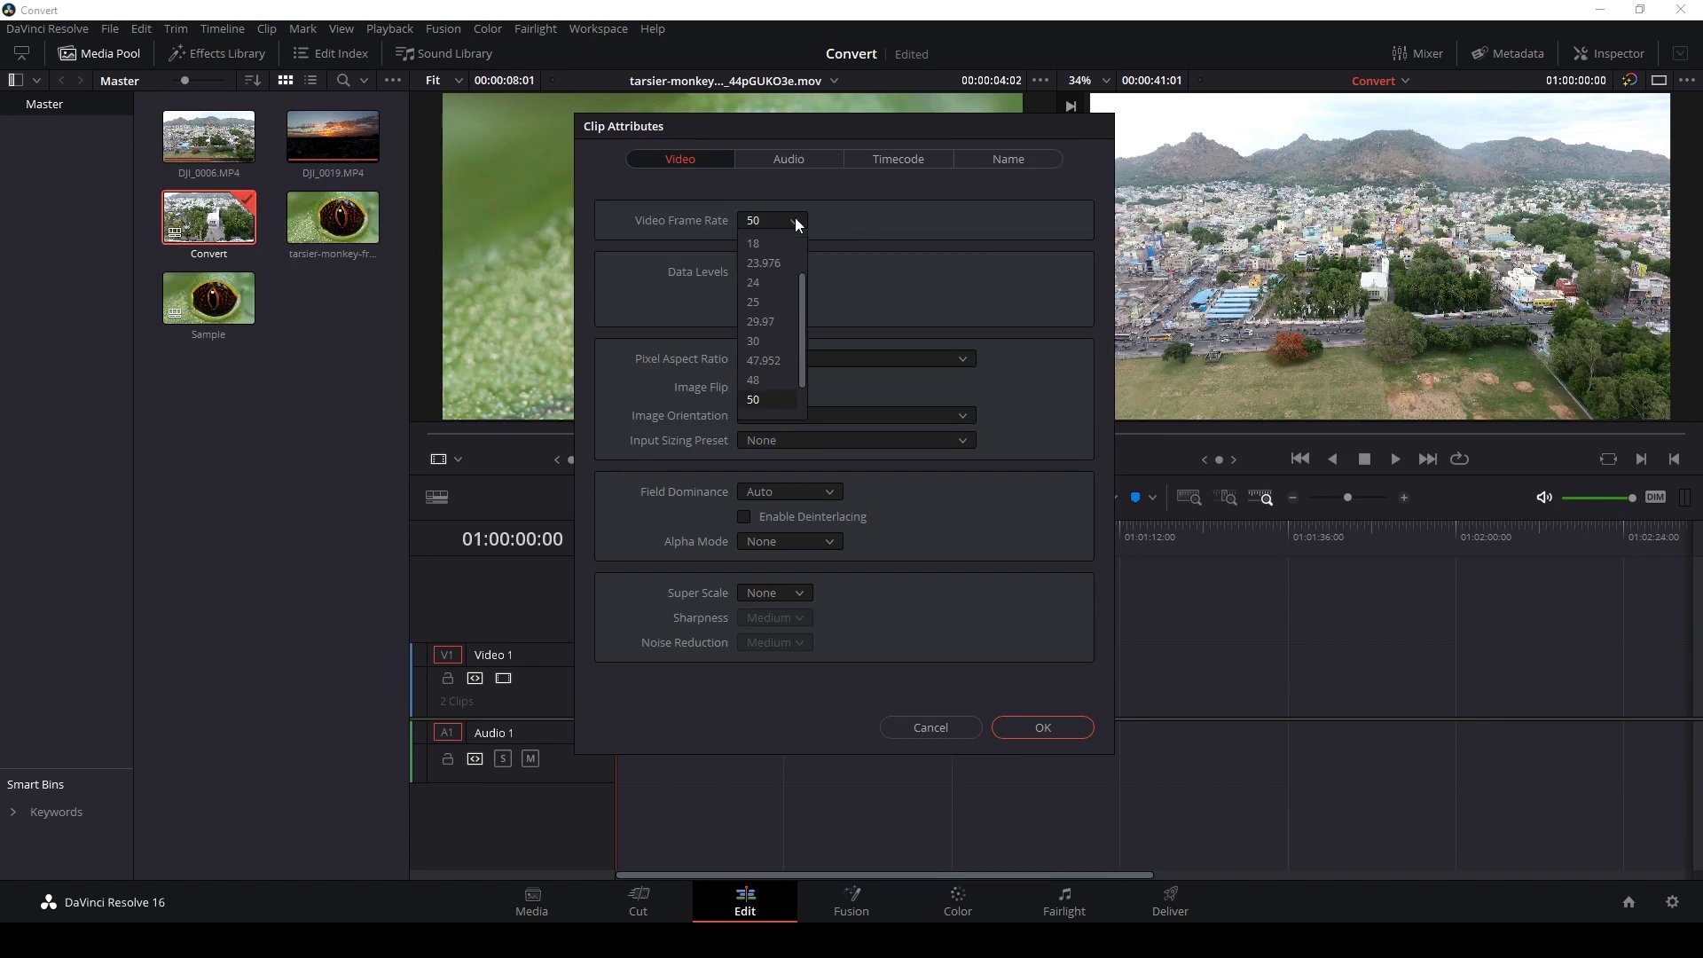
{"action": "left_click", "coordinate": [759, 306]}
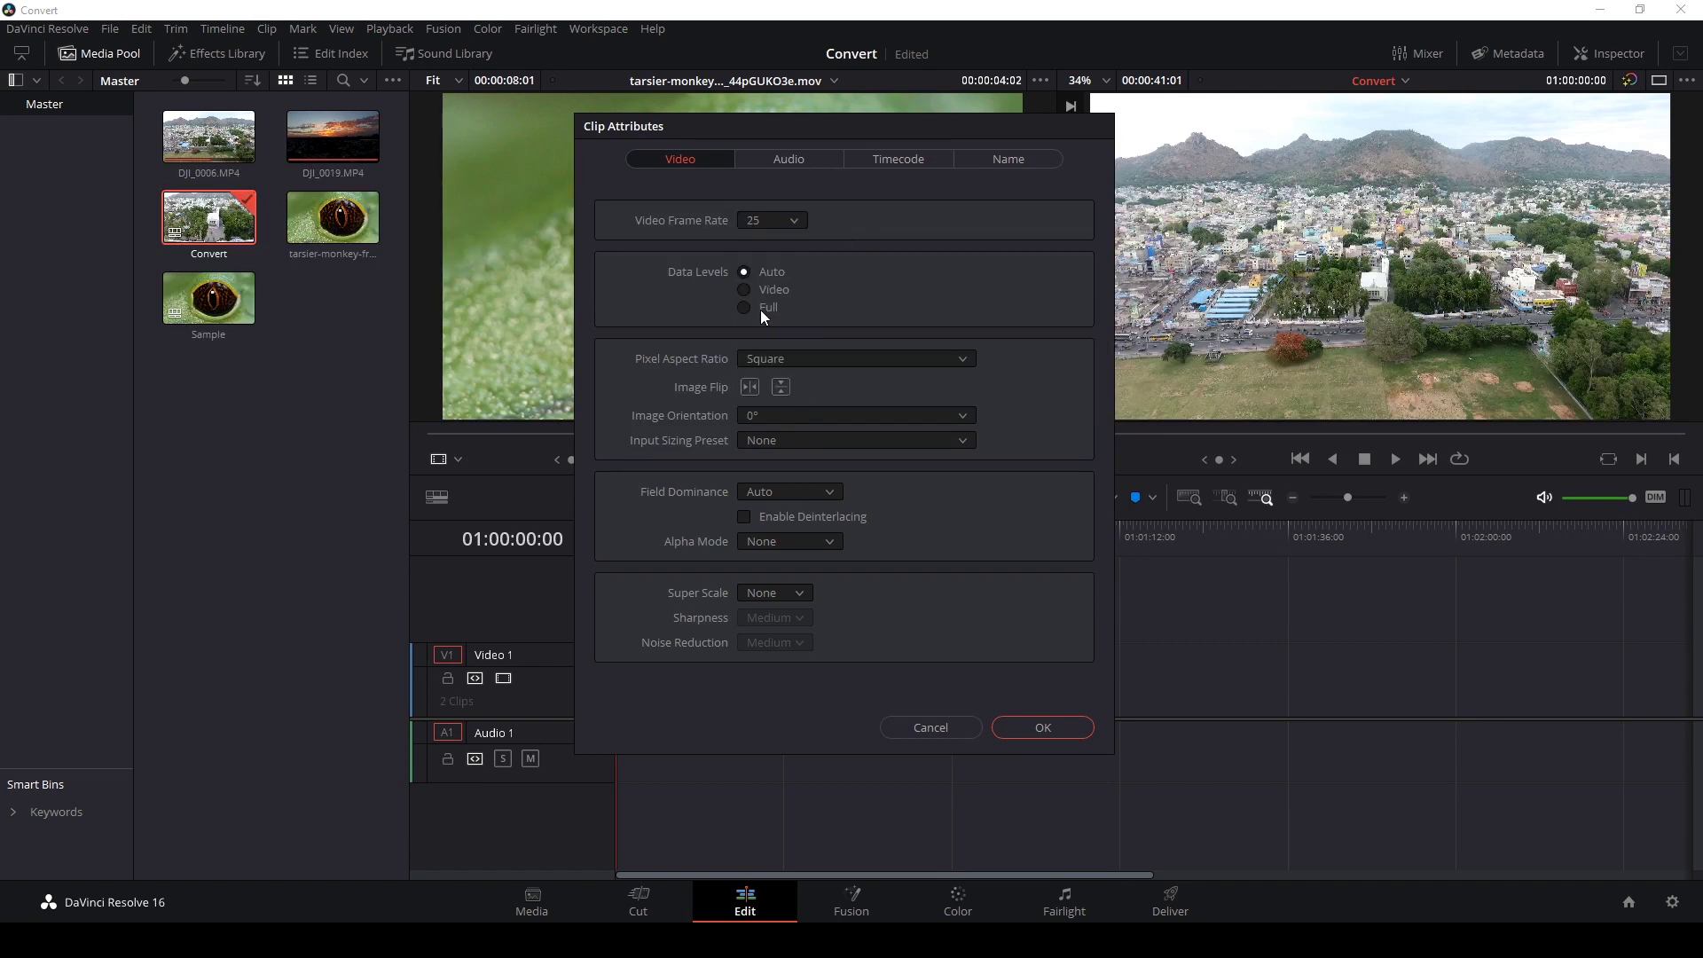
{"action": "left_click", "coordinate": [956, 729]}
- Set both selected drone clips' Video Frame Rate to 25 in Clip Attributes
{"action": "left_click_drag", "start_coordinate": [677, 609], "coordinate": [842, 681]}
{"action": "right_click", "coordinate": [842, 681]}
{"action": "left_click", "coordinate": [936, 602]}
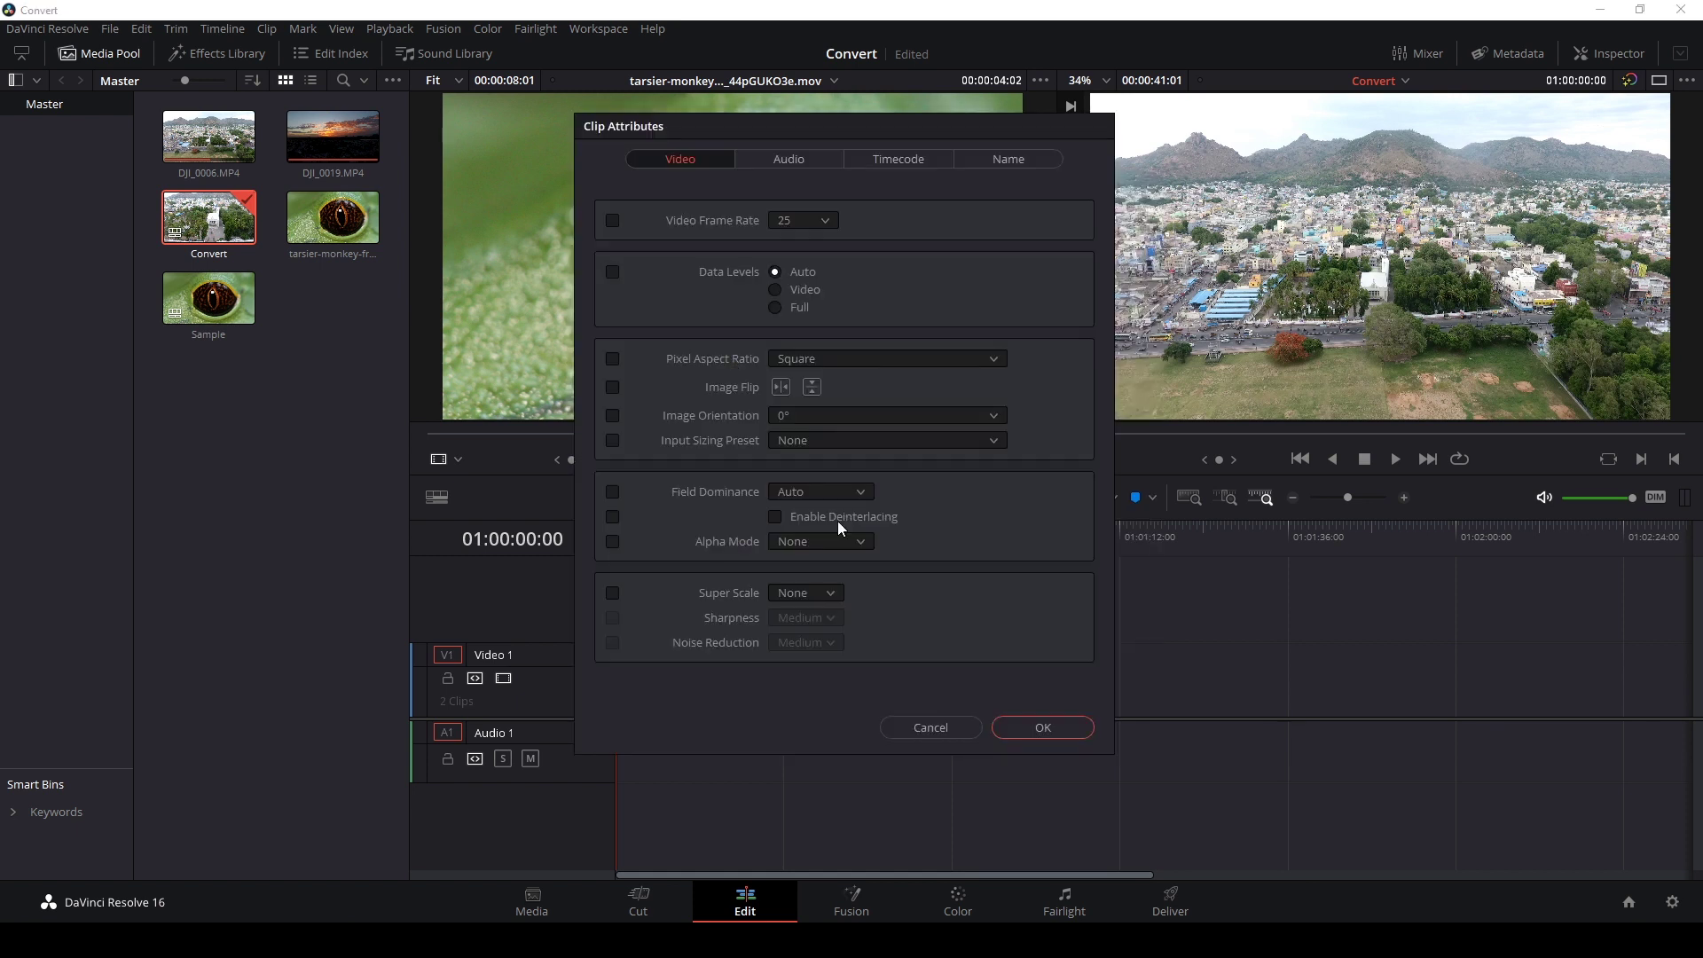
{"action": "left_click", "coordinate": [791, 222]}
{"action": "left_click", "coordinate": [788, 346]}
{"action": "left_click", "coordinate": [1025, 726]}
{"action": "left_click", "coordinate": [716, 698]}
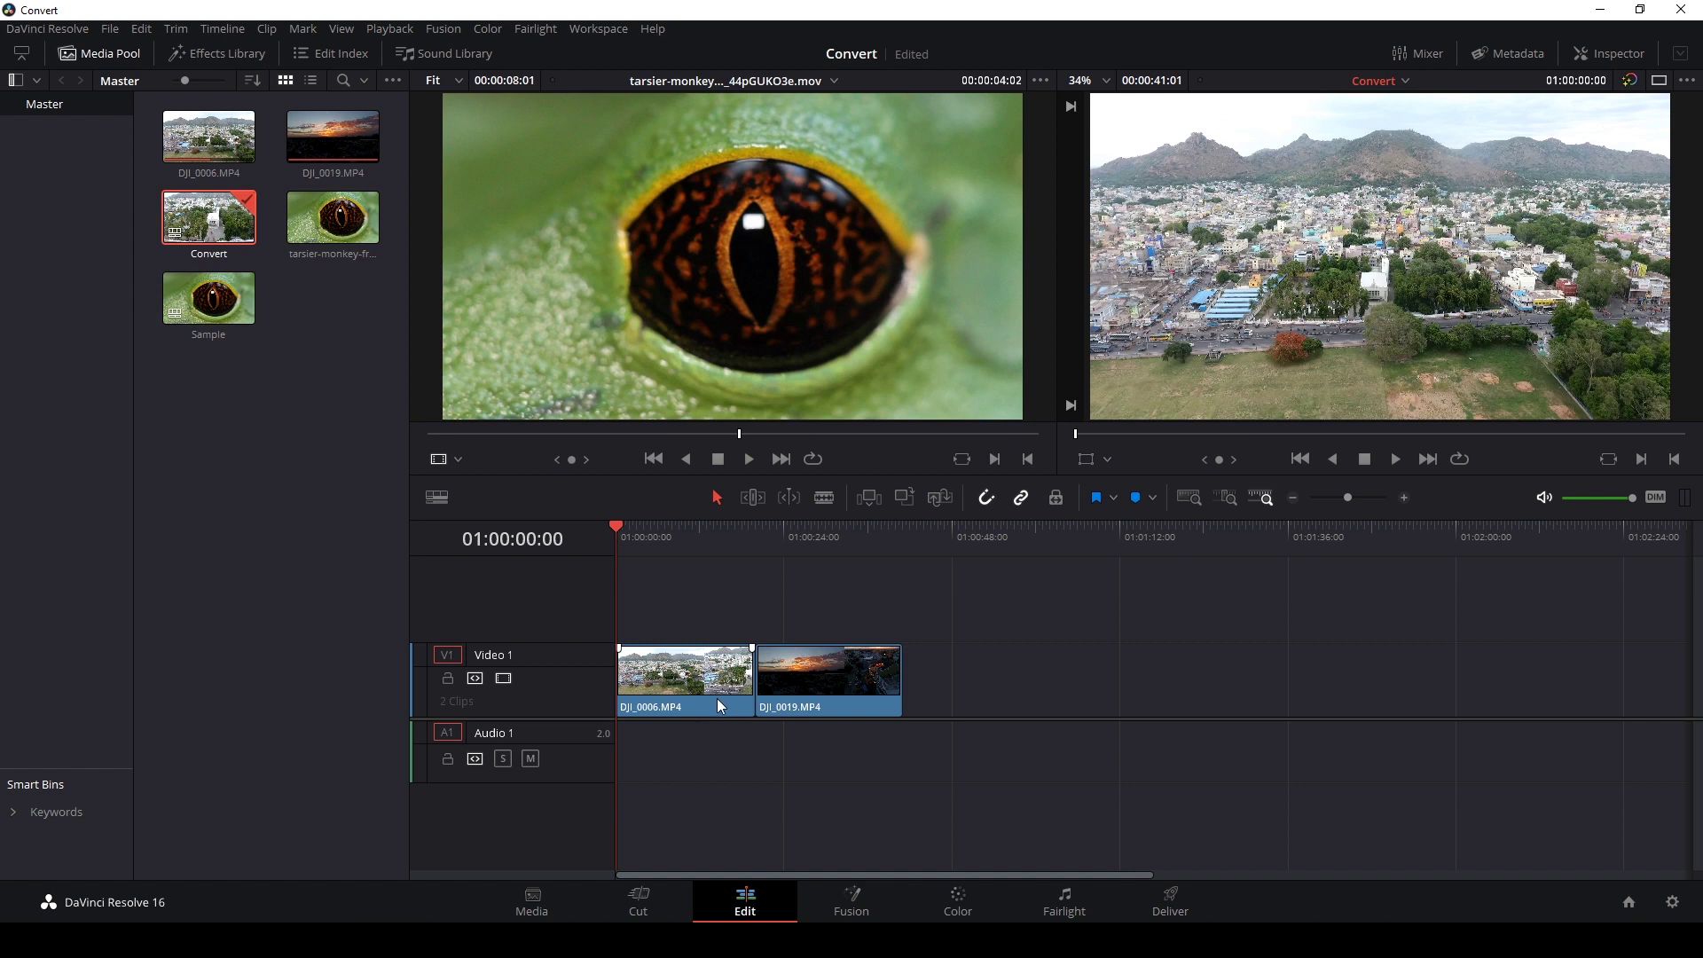
{"action": "left_click", "coordinate": [822, 701]}
{"action": "left_click", "coordinate": [681, 615]}
- Mark an in point at the timeline start and an out point at 01:00:41:00
{"action": "key", "text": "i"}
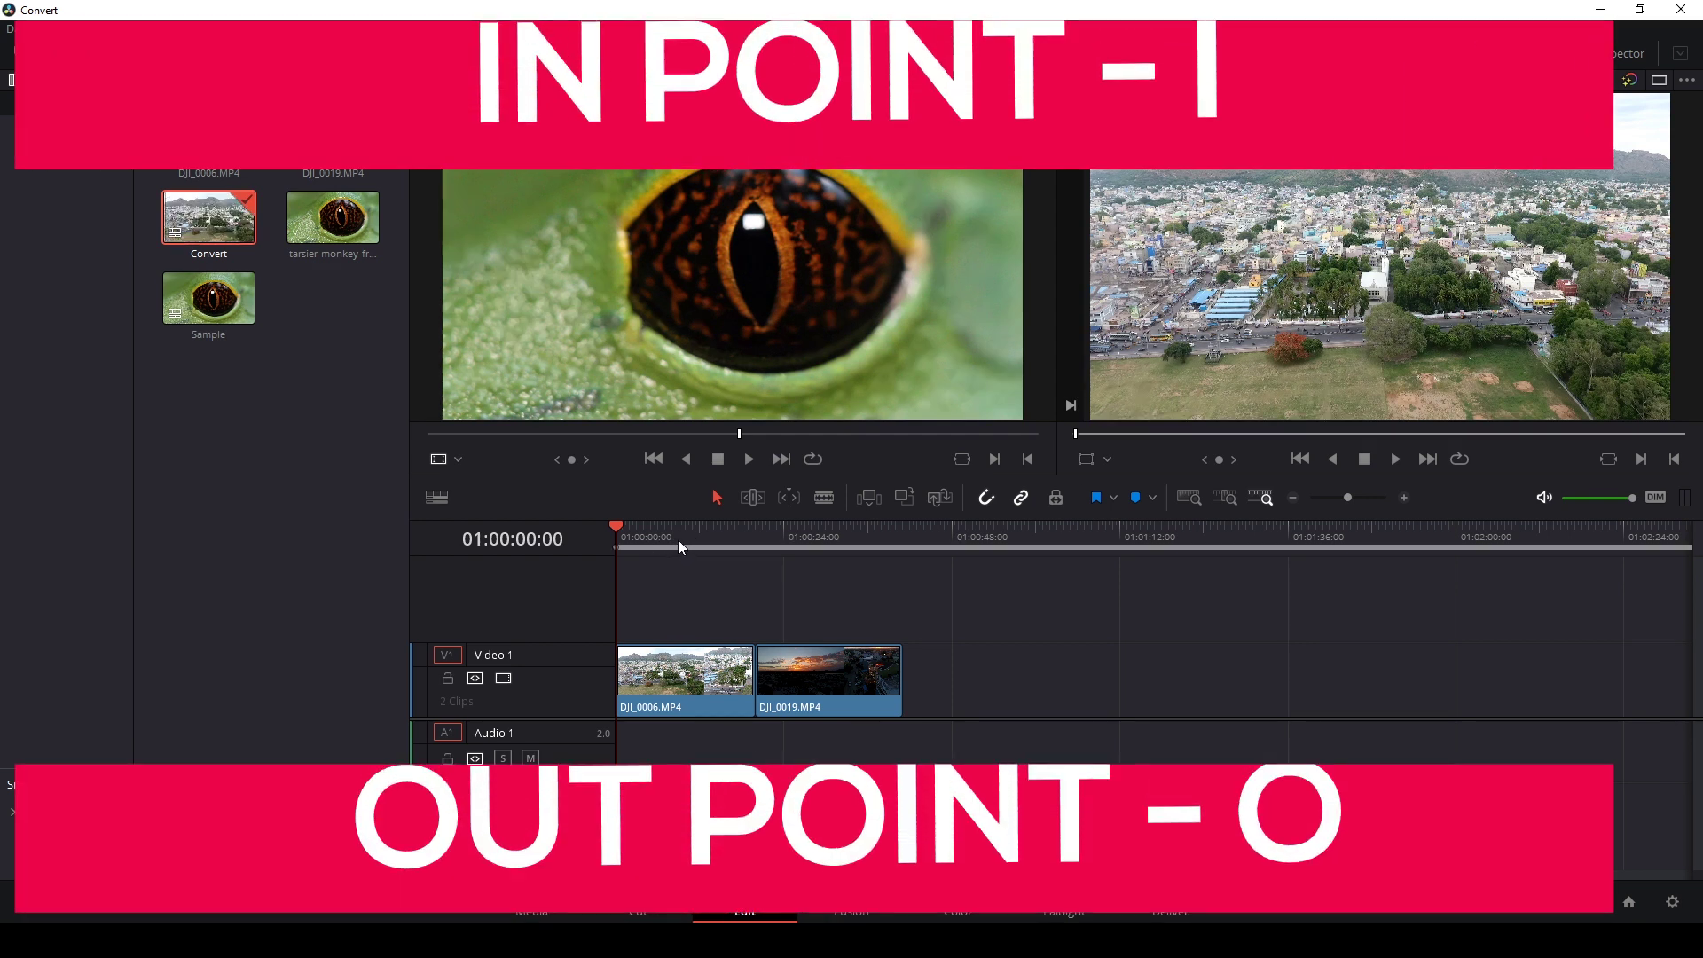
{"action": "key", "text": "End"}
{"action": "key", "text": "Left"}
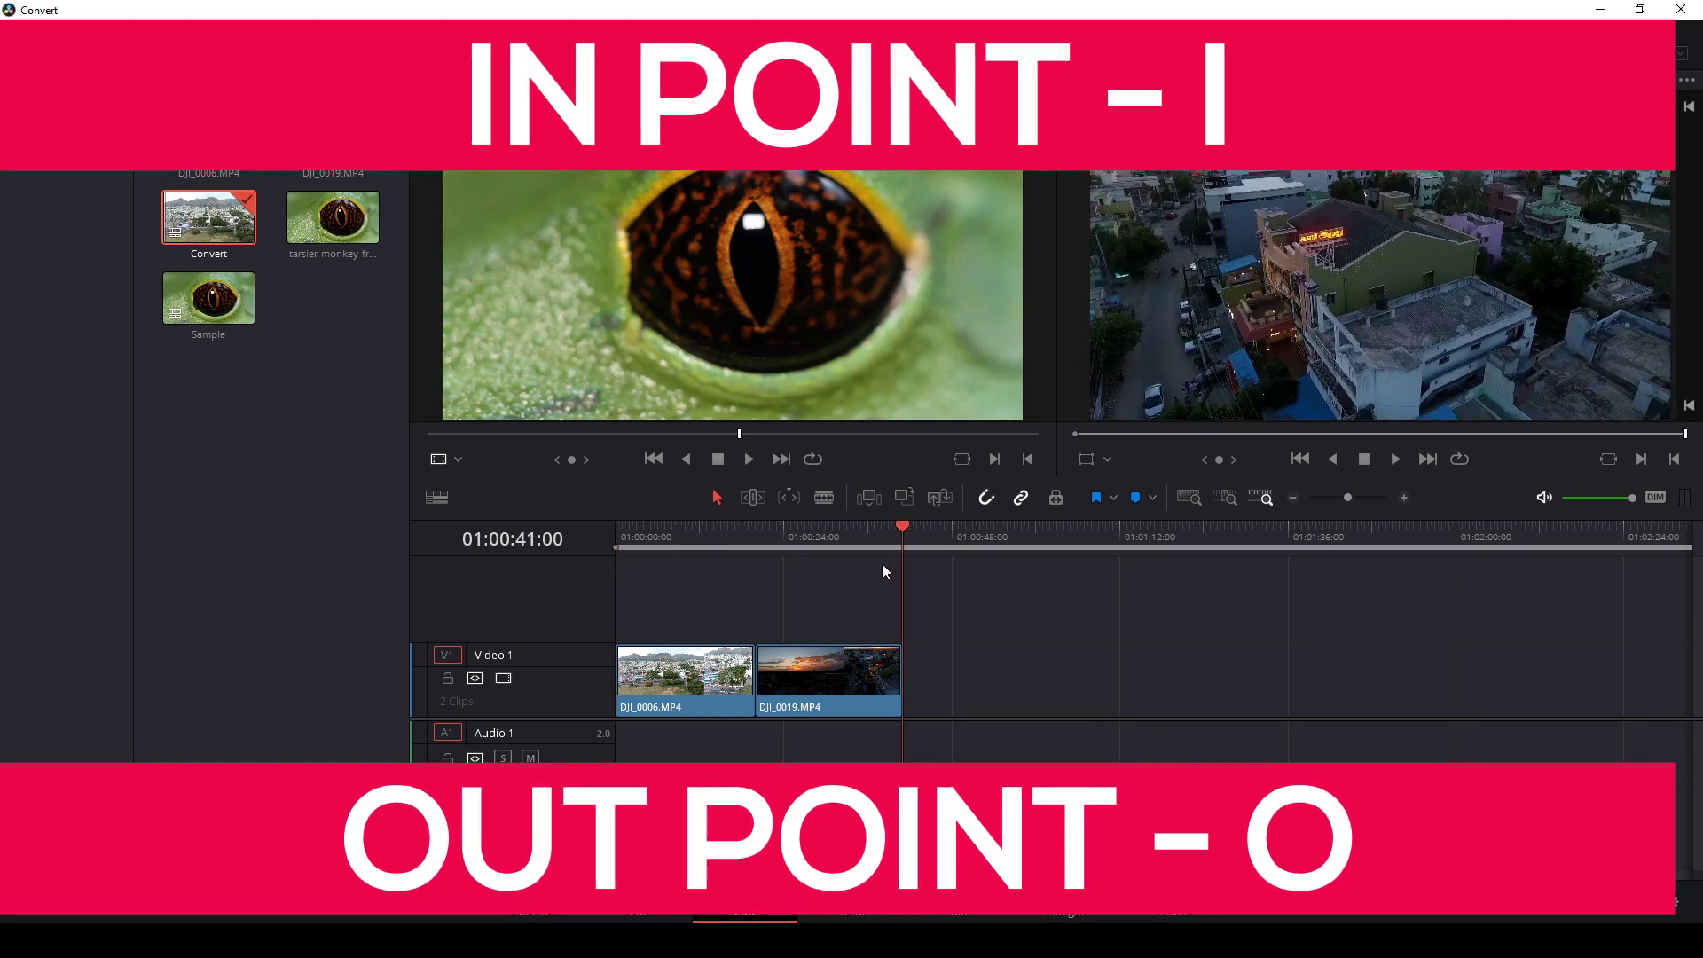
{"action": "key", "text": "o"}
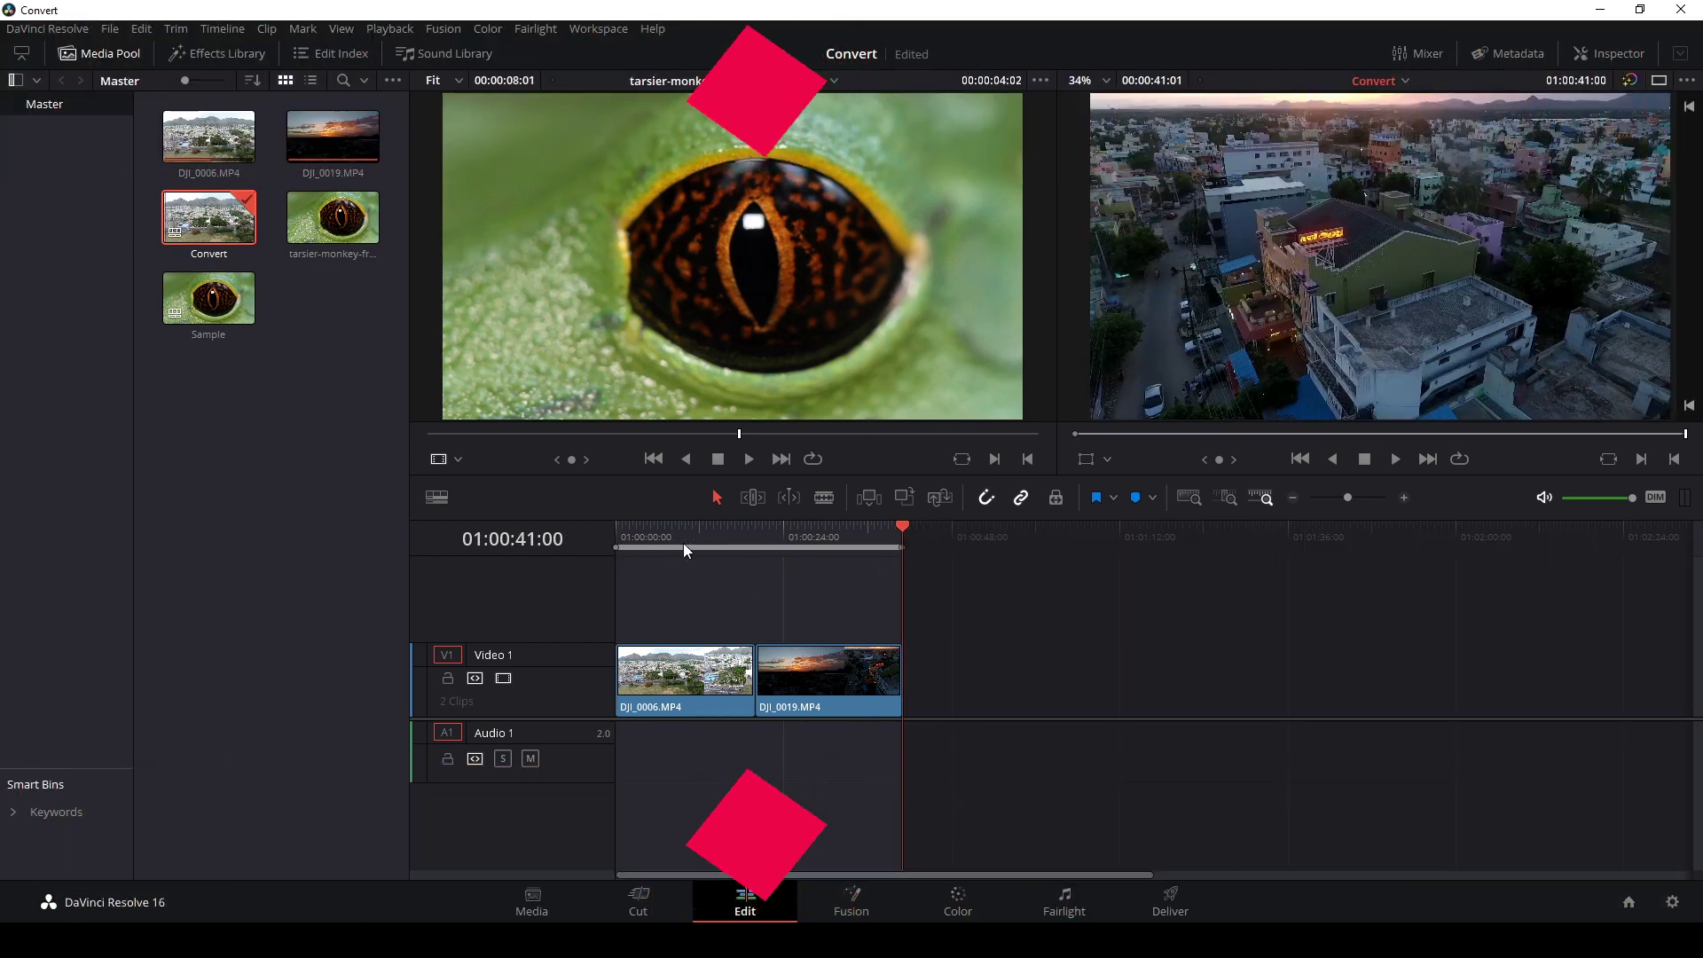
{"action": "key", "text": "Home"}
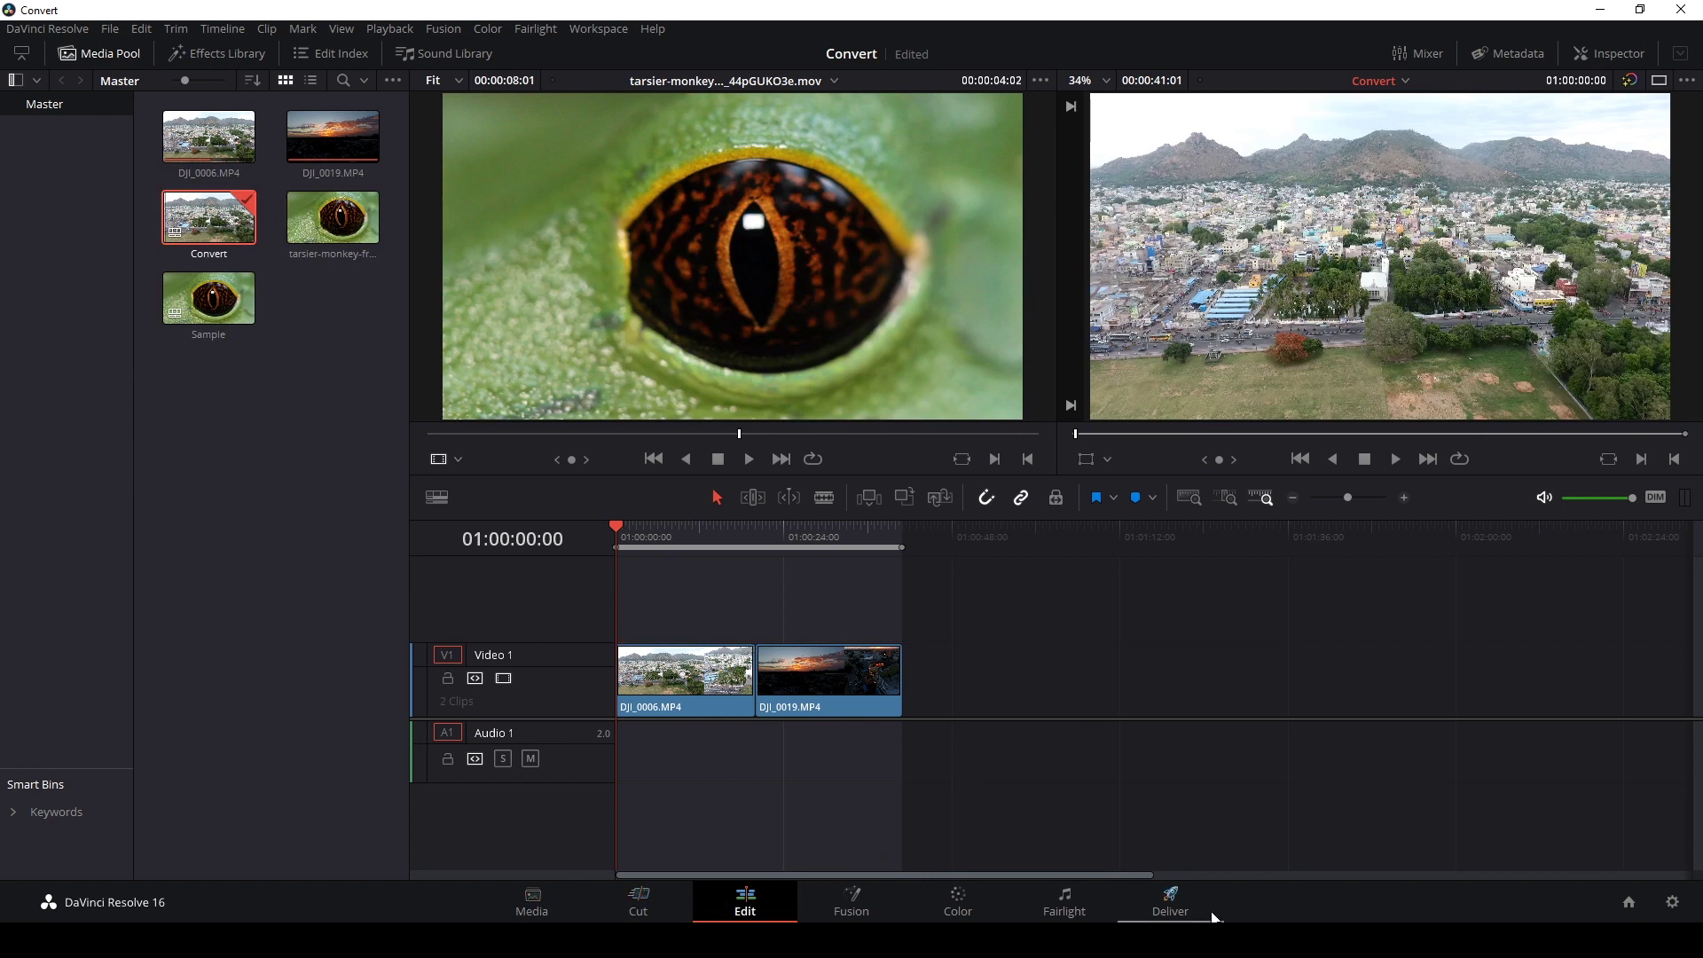
- Switch to the Deliver page and preview the sunset and city clips
{"action": "left_click", "coordinate": [1185, 906]}
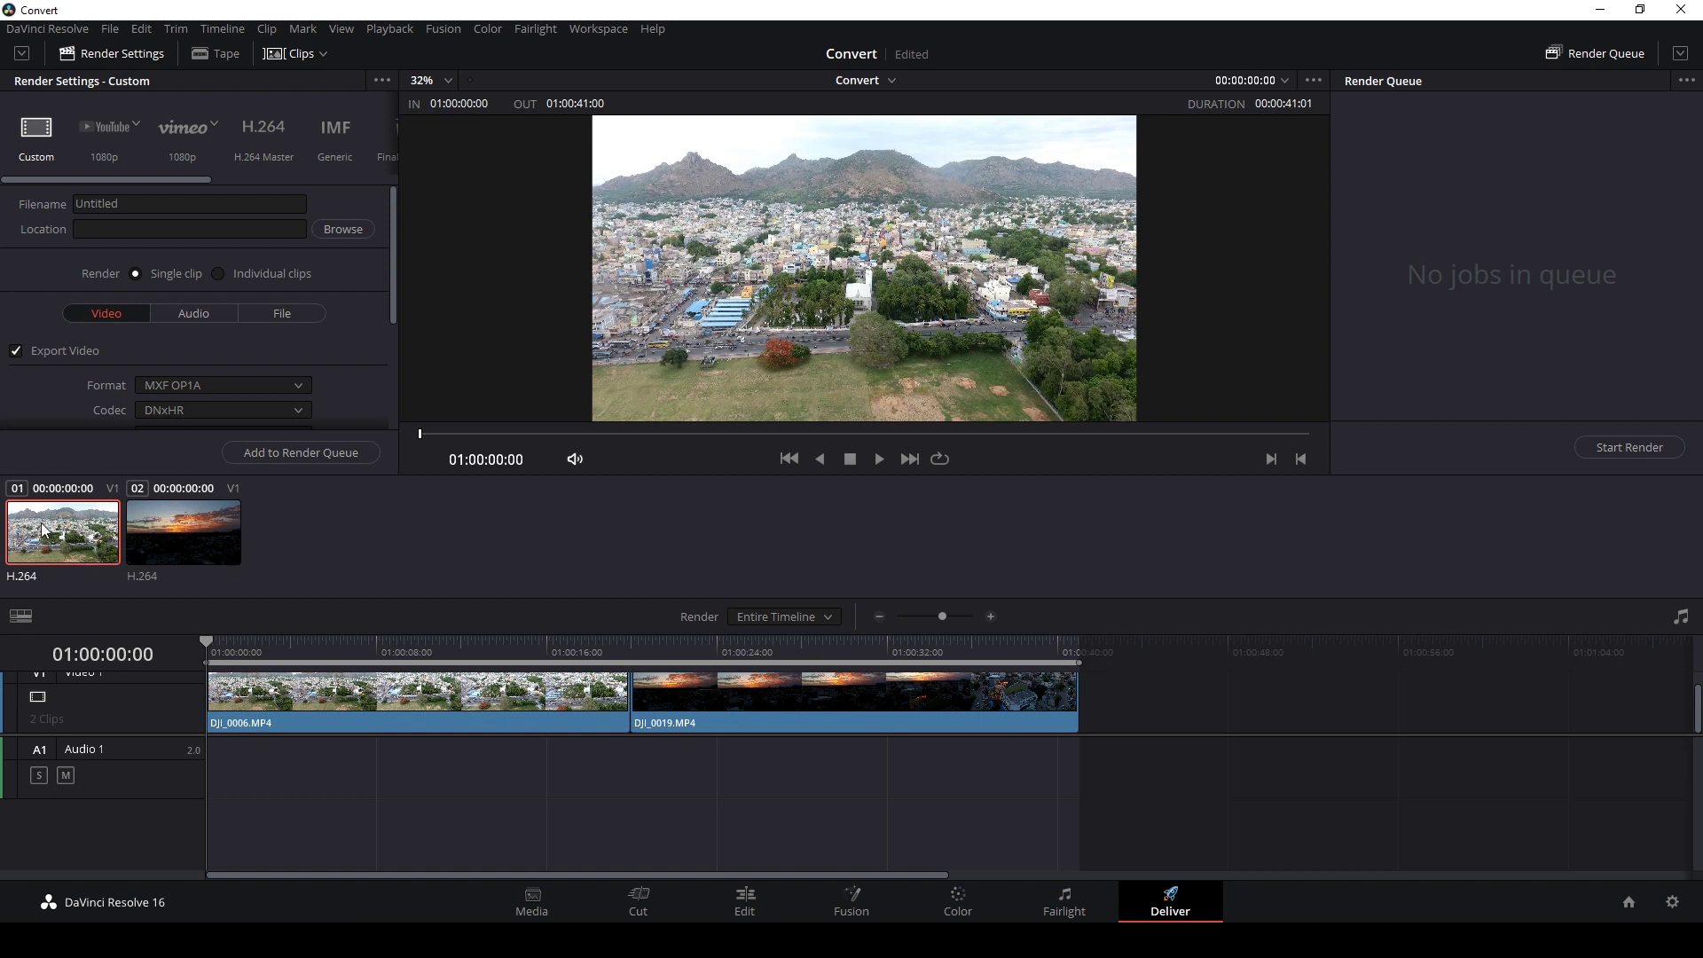
{"action": "left_click", "coordinate": [188, 520]}
{"action": "left_click", "coordinate": [110, 539]}
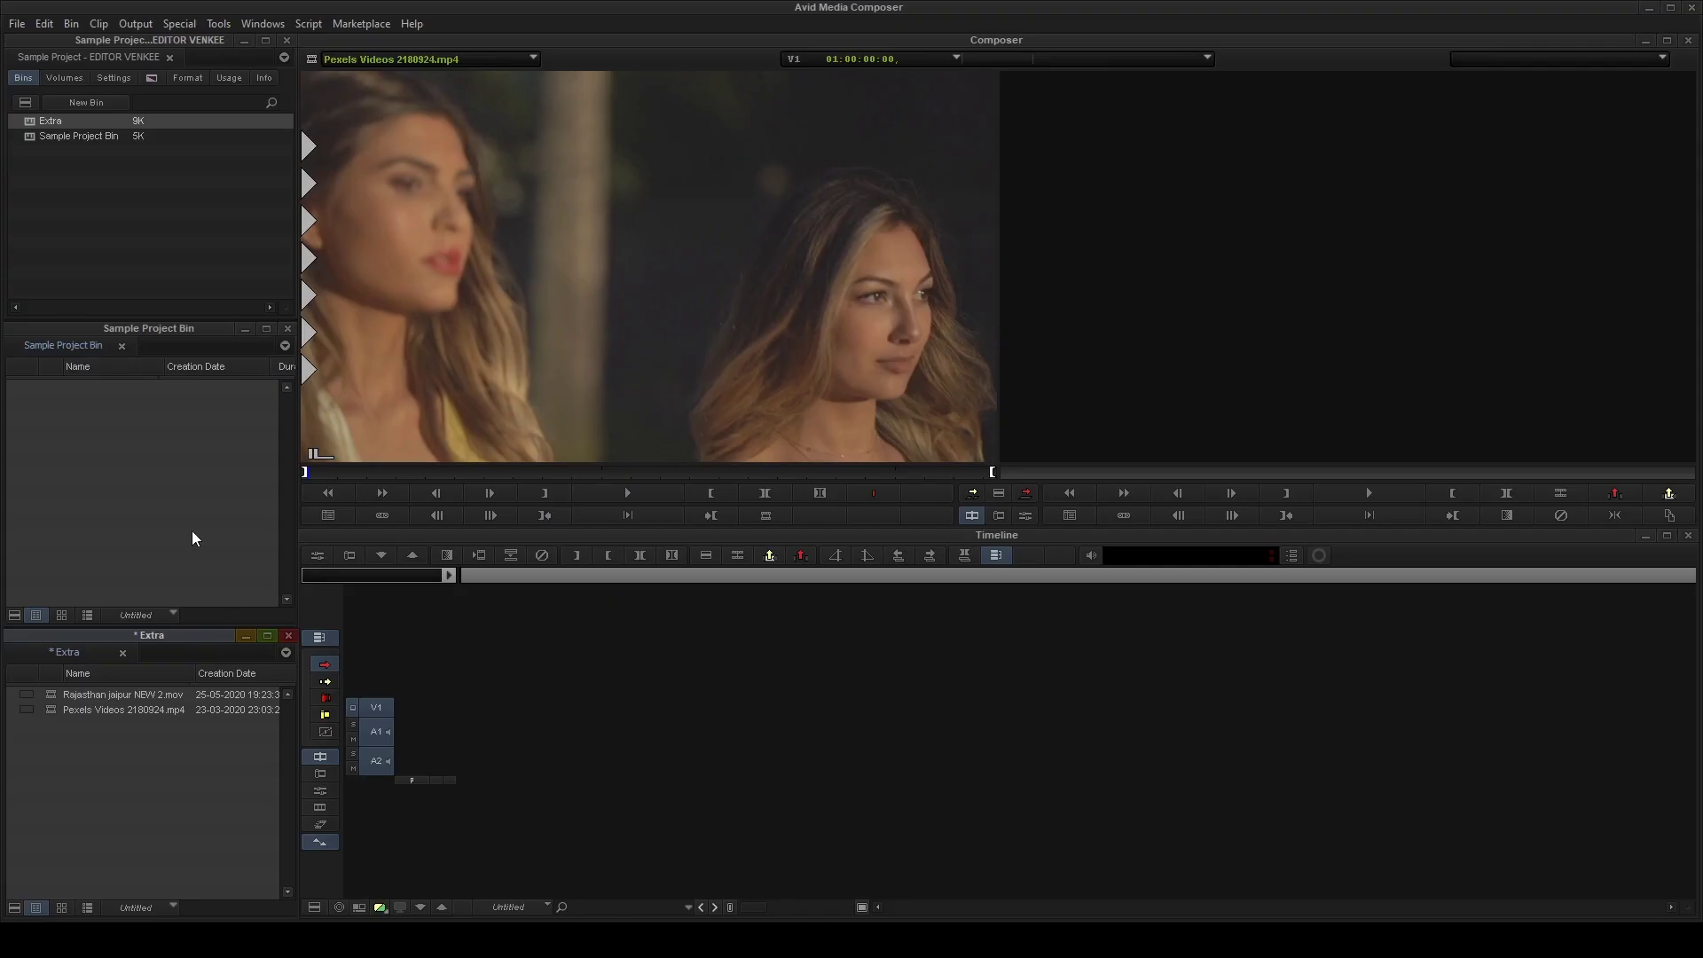
{"action": "right_click", "coordinate": [161, 855]}
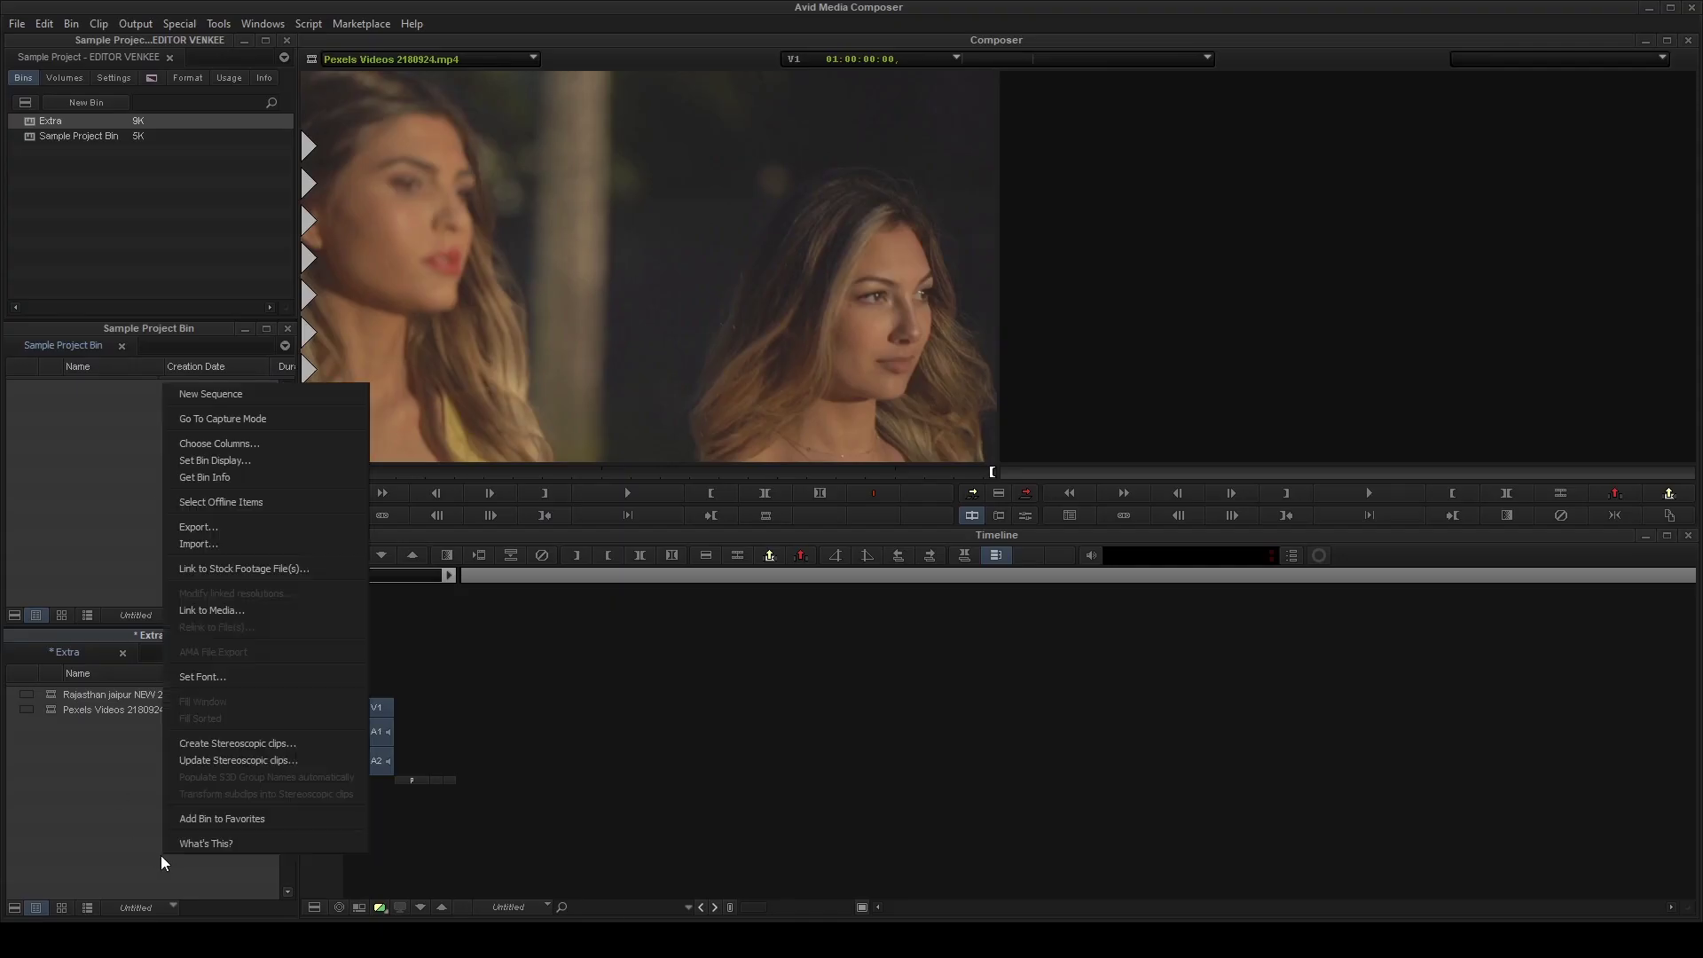
{"action": "left_click", "coordinate": [247, 541]}
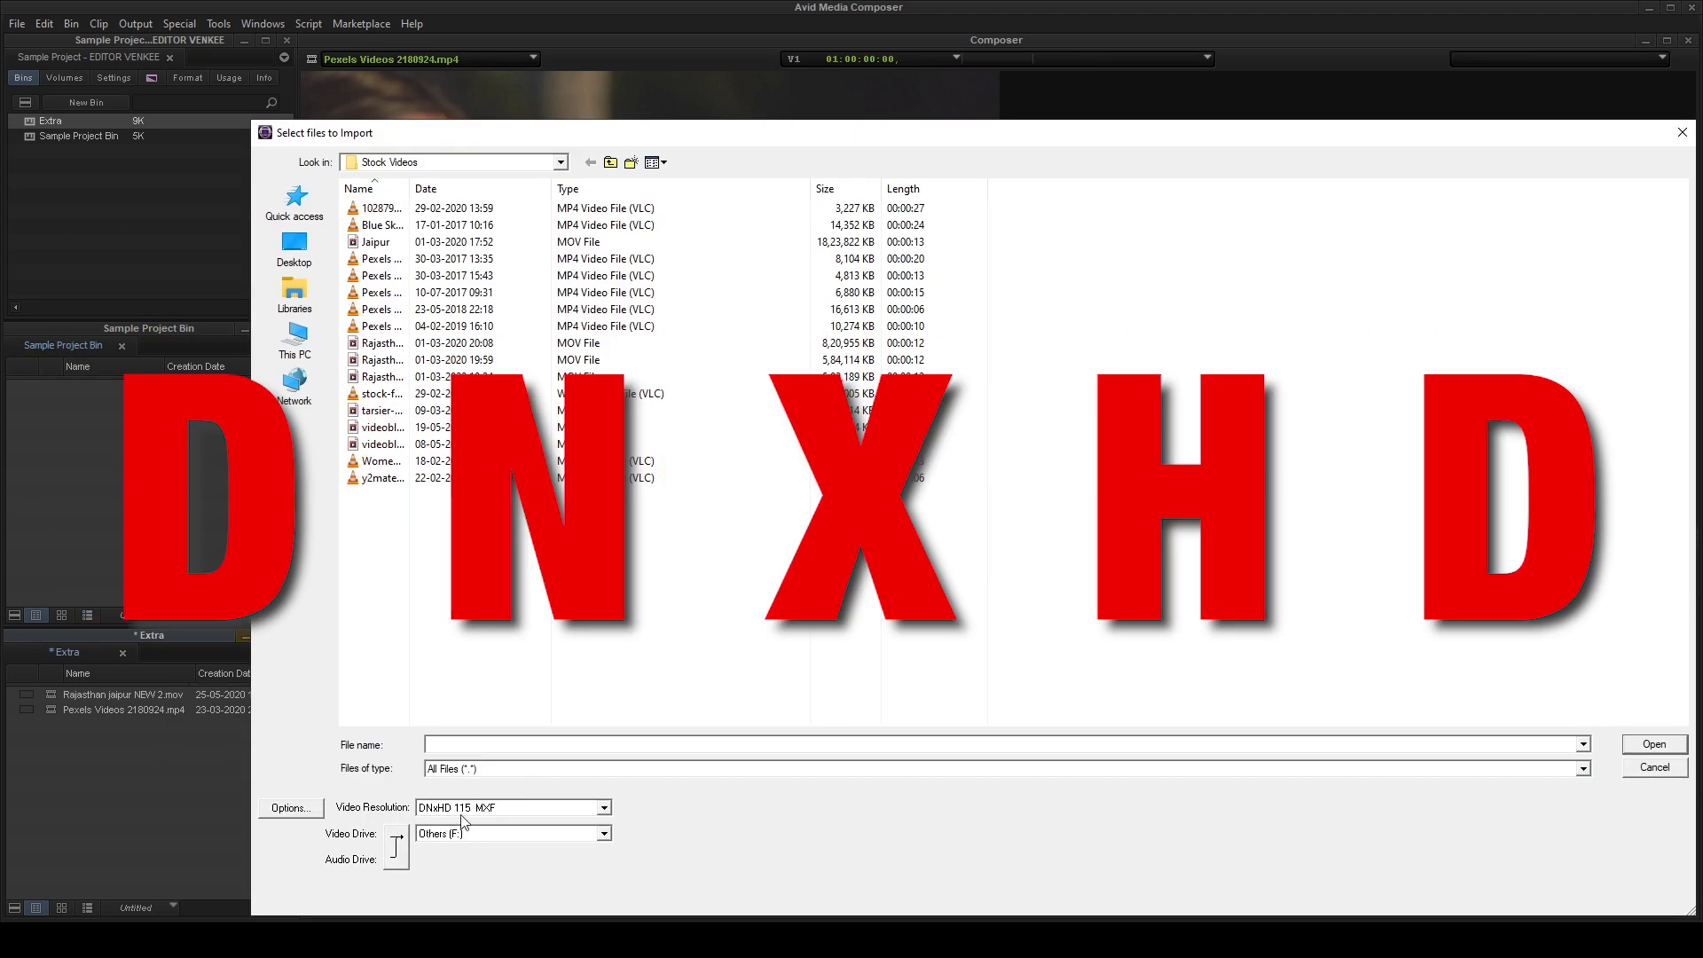
{"action": "left_click", "coordinate": [1654, 767]}
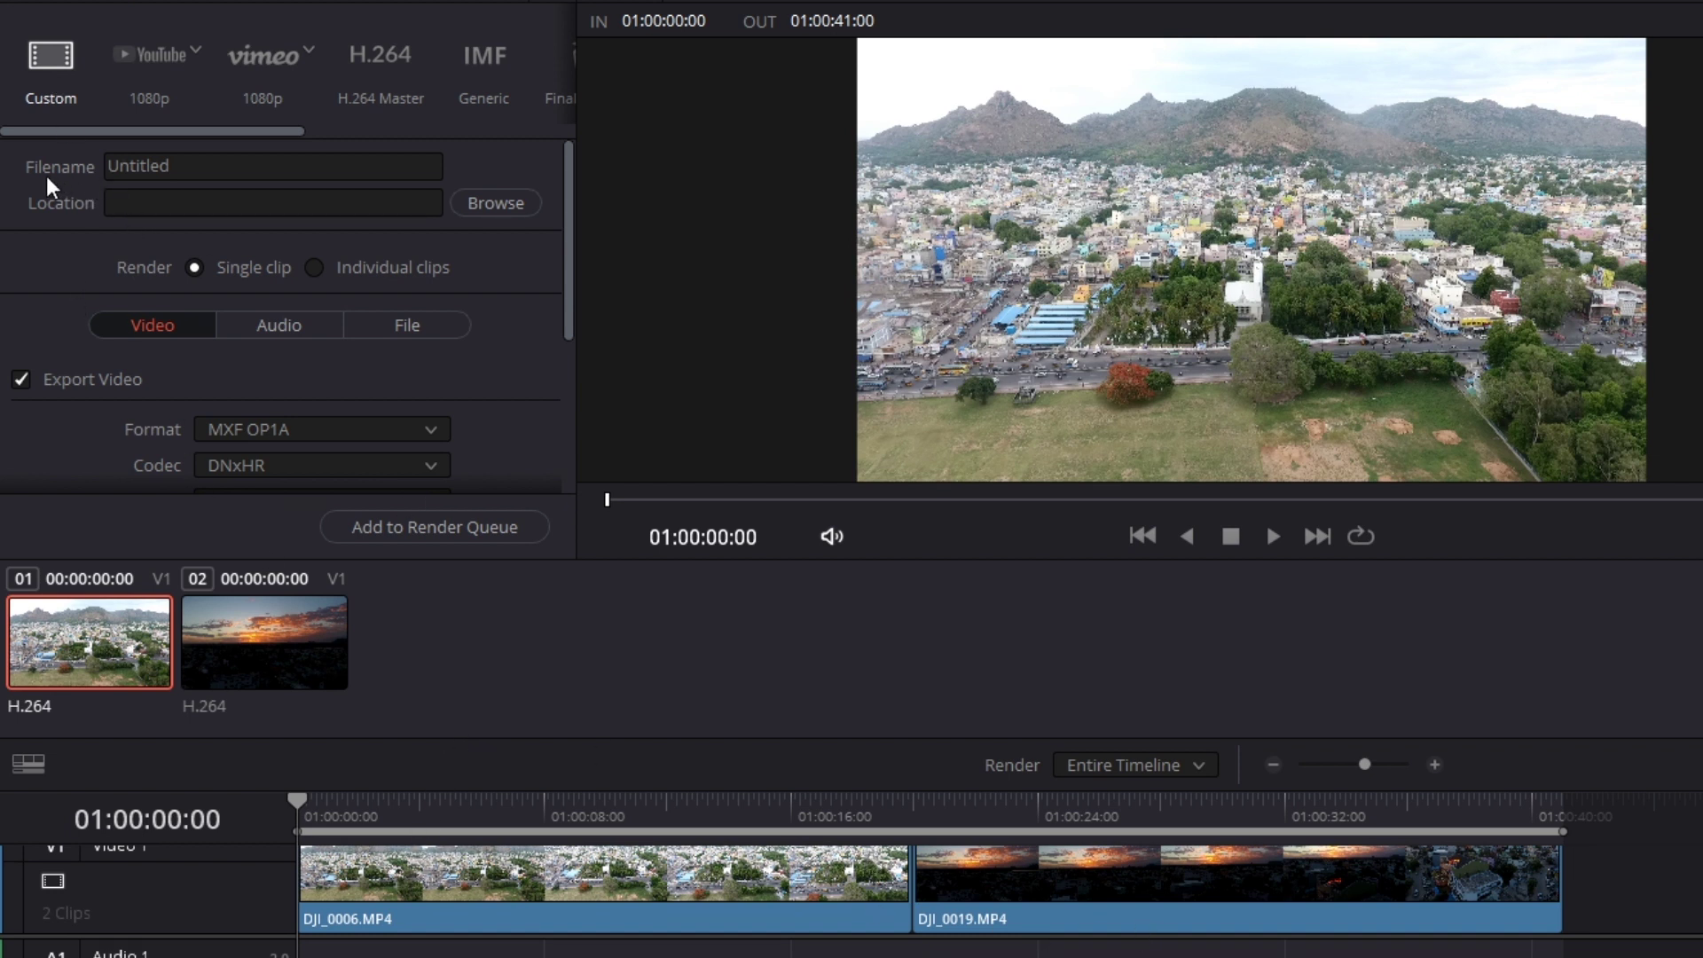
- Clear the render file name, toggle Individual/Single clip mode, and set the location to Videos
{"action": "left_click", "coordinate": [250, 167]}
{"action": "key", "text": "BackSpace"}
{"action": "key", "text": "BackSpace"}
{"action": "key", "text": "BackSpace"}
{"action": "key", "text": "BackSpace"}
{"action": "key", "text": "BackSpace"}
{"action": "key", "text": "BackSpace"}
{"action": "key", "text": "BackSpace"}
{"action": "key", "text": "BackSpace"}
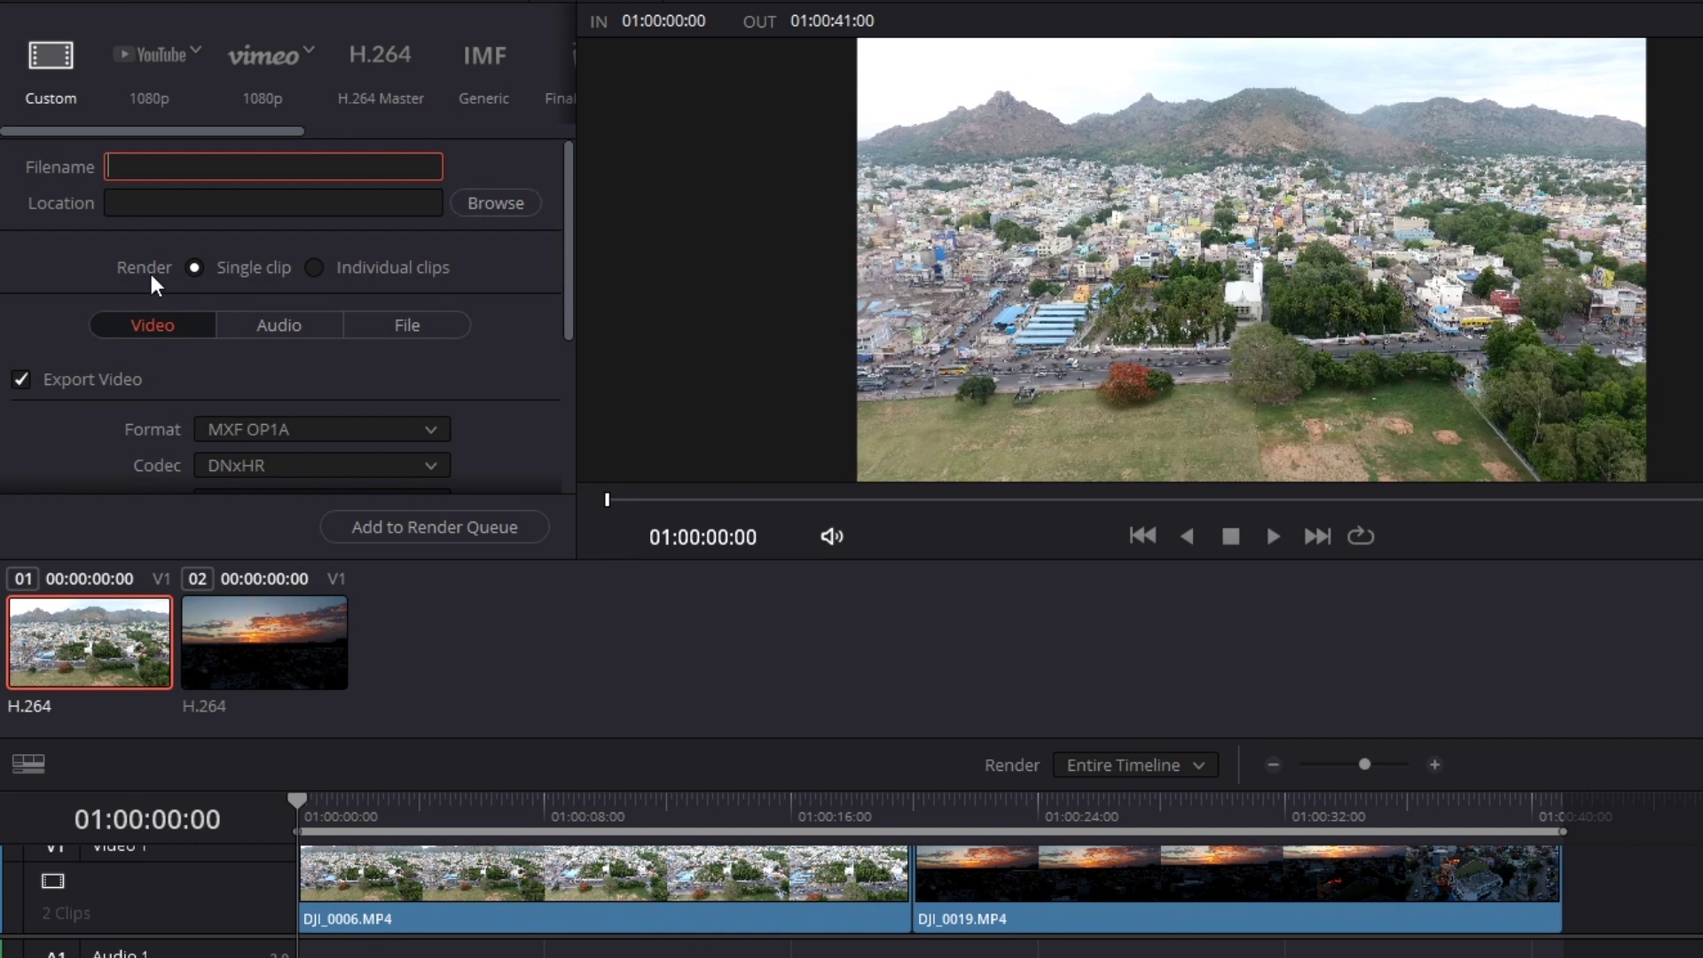
{"action": "left_click", "coordinate": [312, 267]}
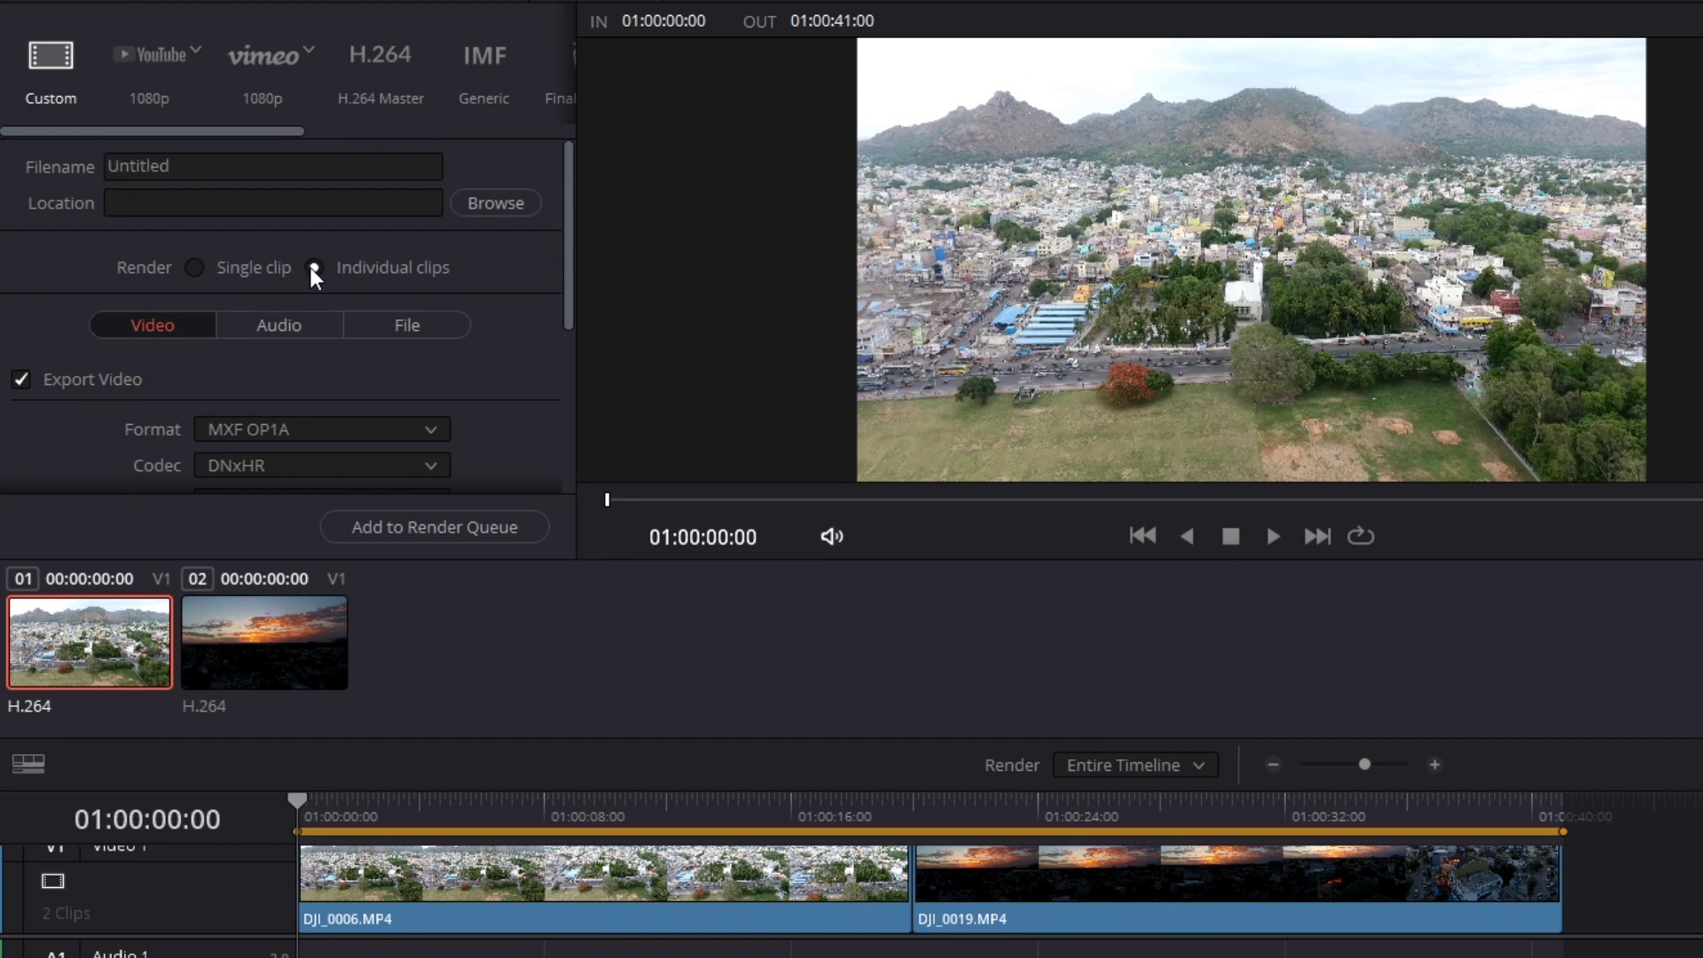
{"action": "left_click", "coordinate": [195, 267]}
{"action": "left_click", "coordinate": [479, 206]}
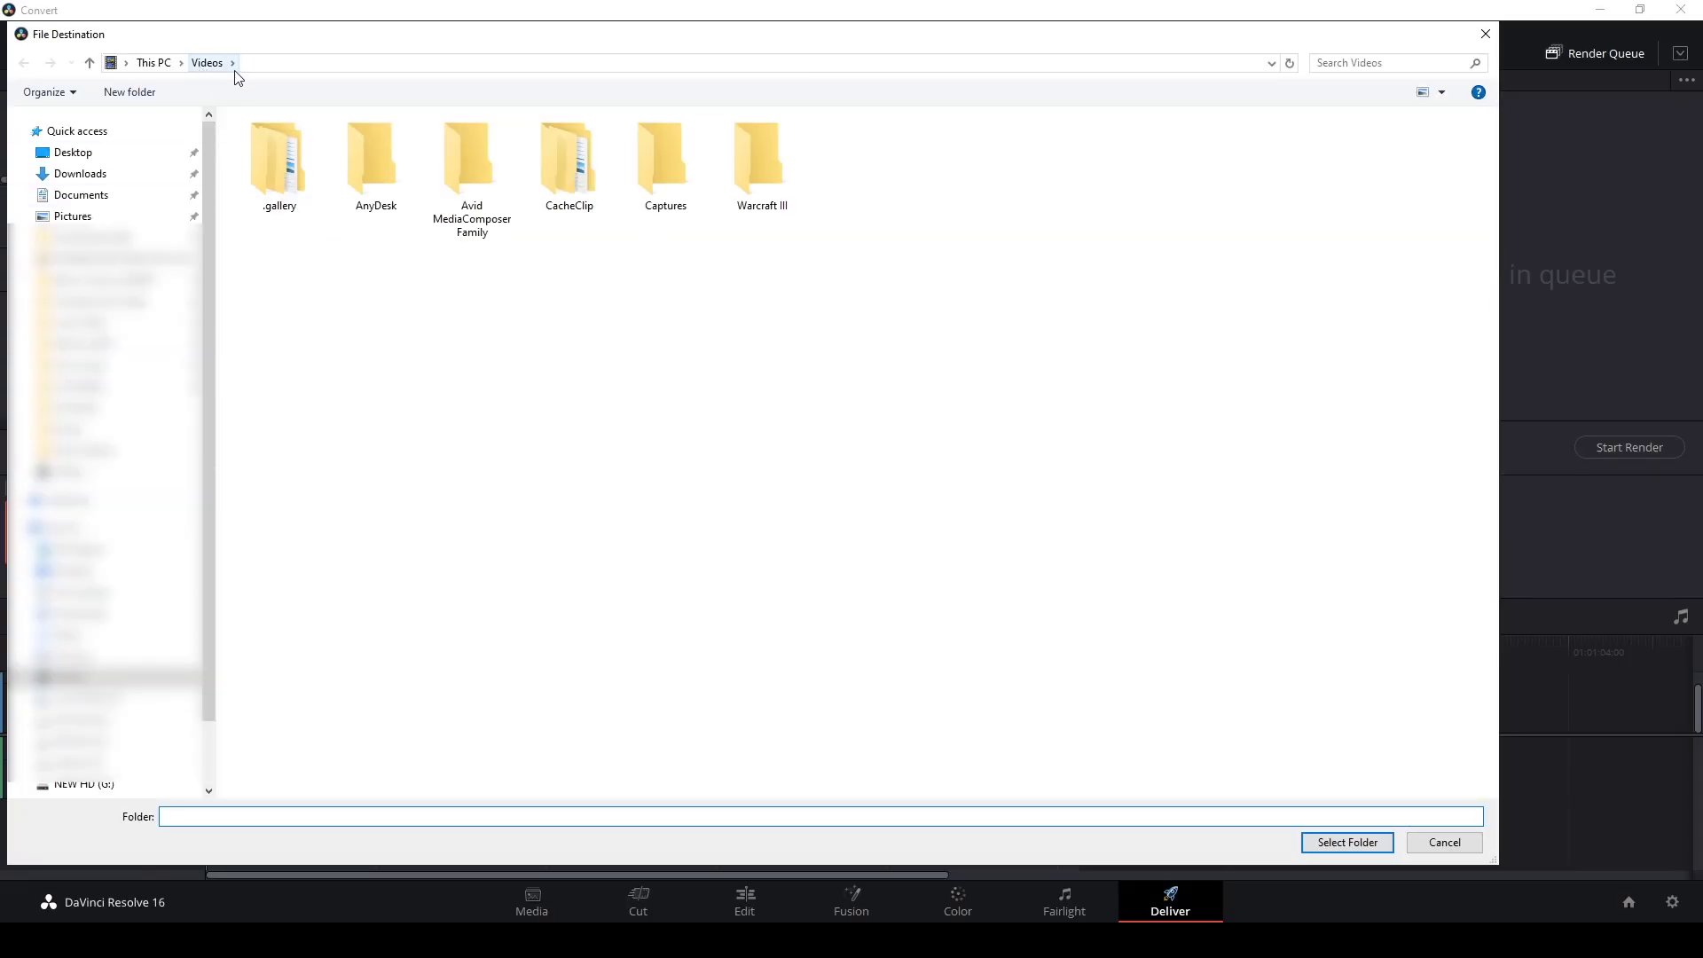
{"action": "left_click", "coordinate": [1332, 843]}
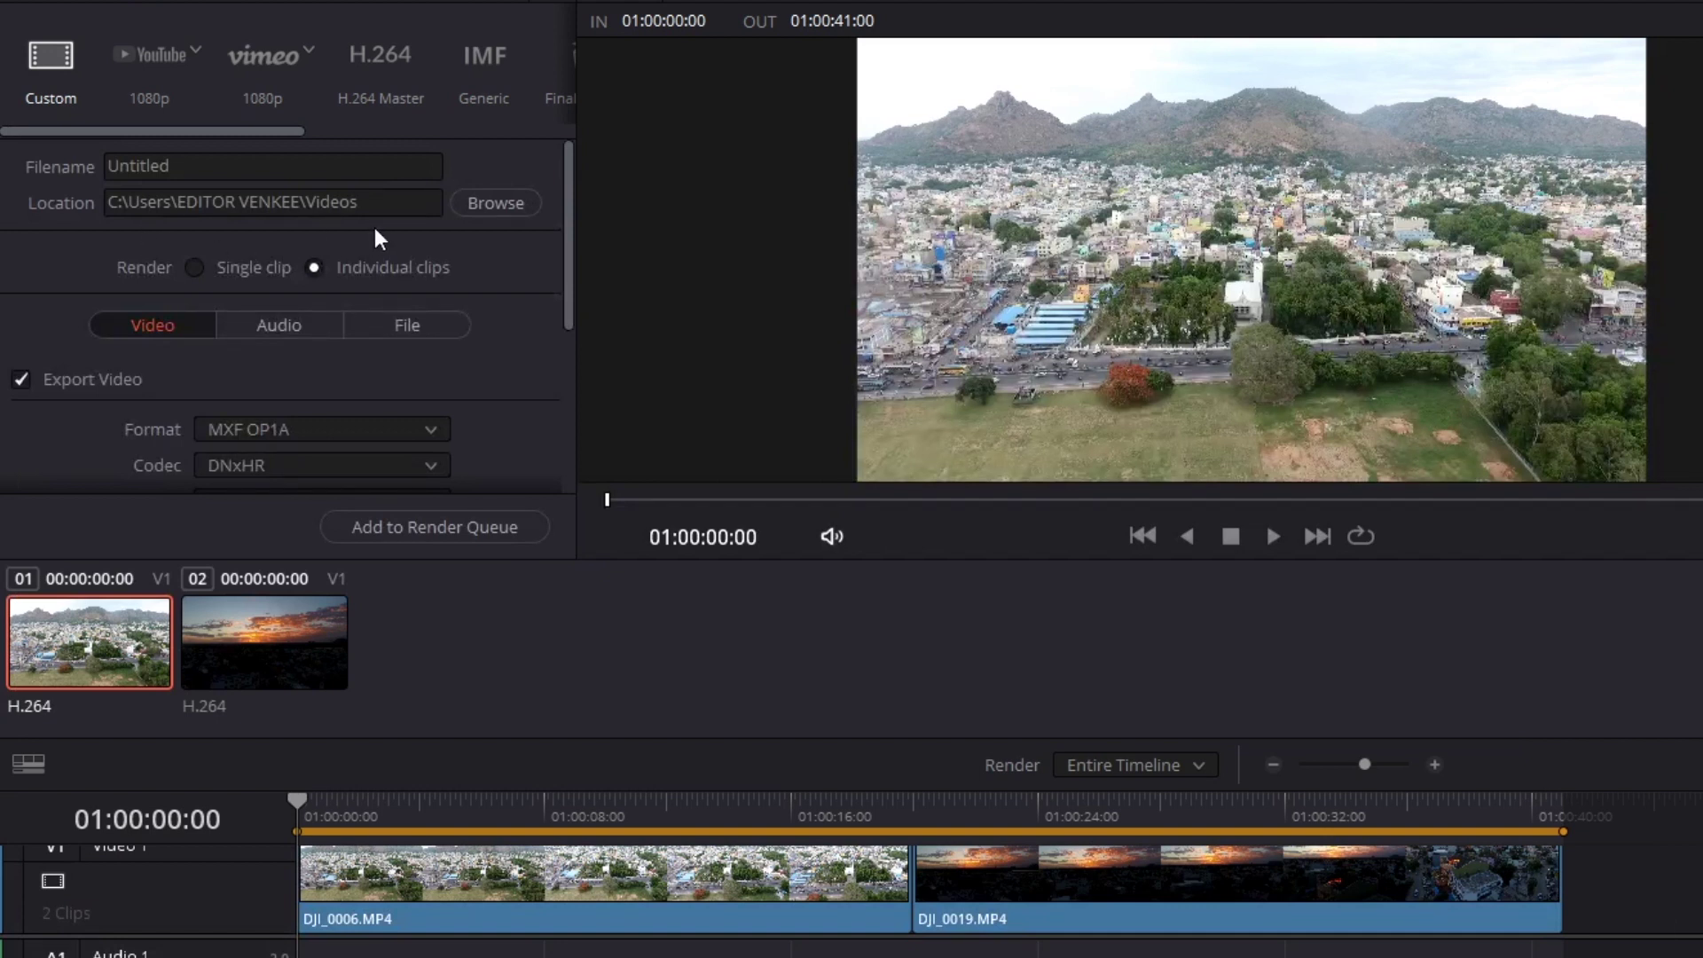
{"action": "left_click_drag", "start_coordinate": [567, 233], "coordinate": [573, 292]}
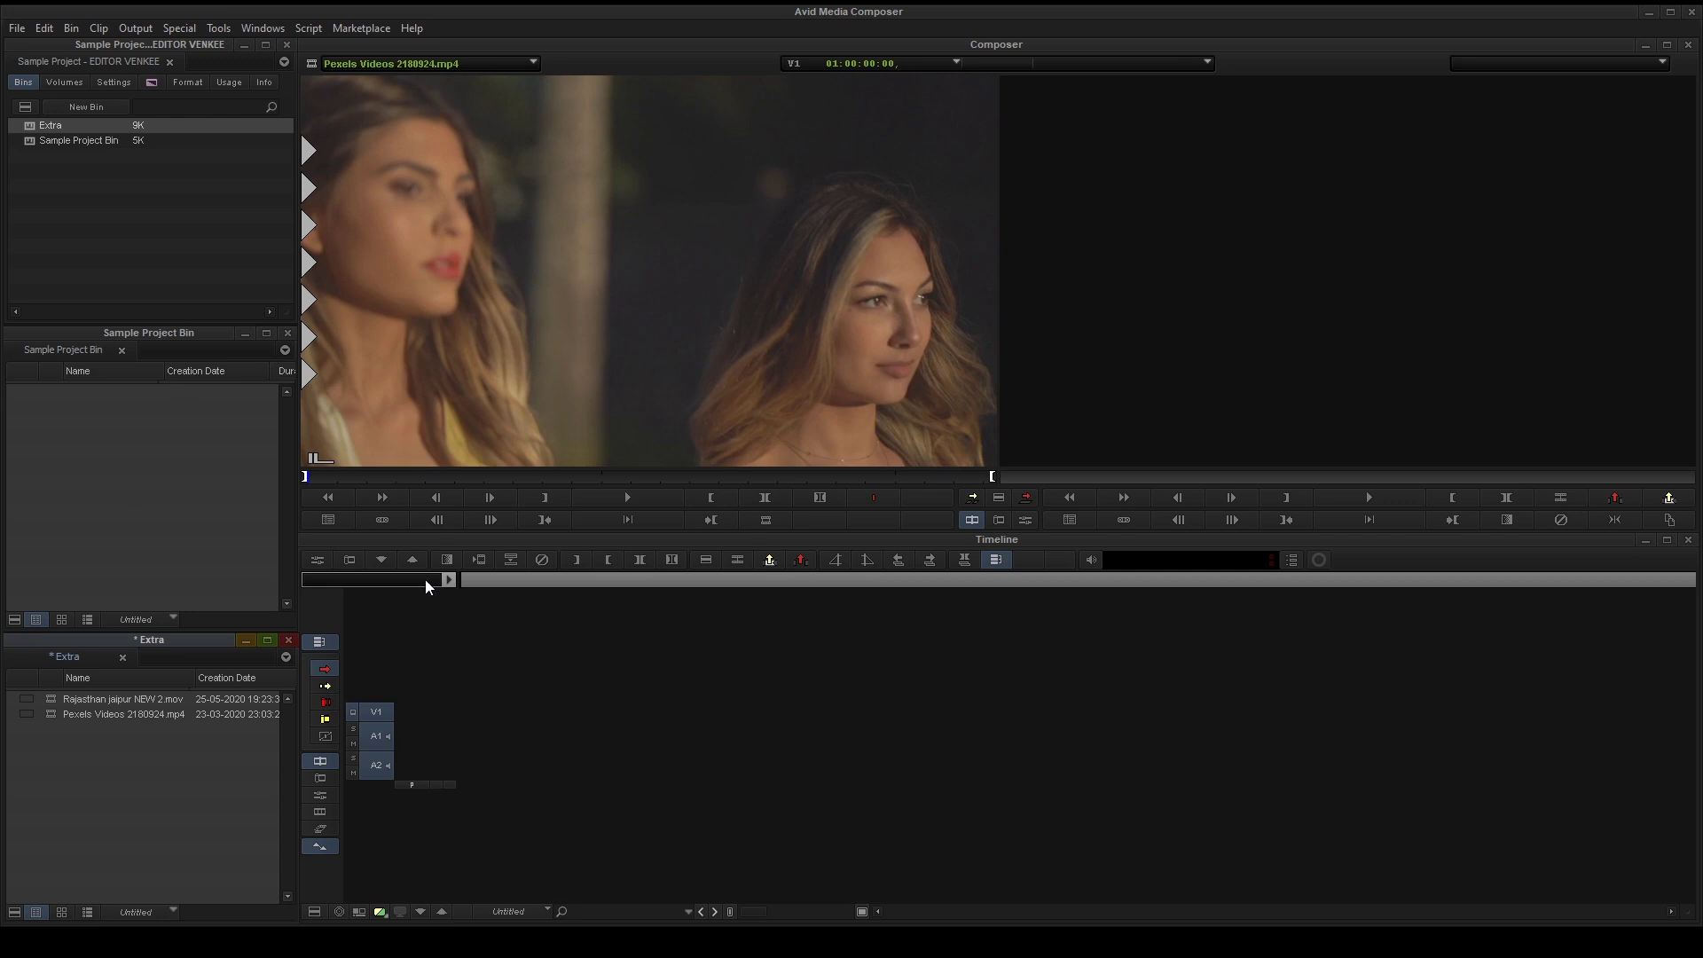
- Set the render format to MXF OP-Atom with the DNxHD codec
{"action": "left_click", "coordinate": [175, 577]}
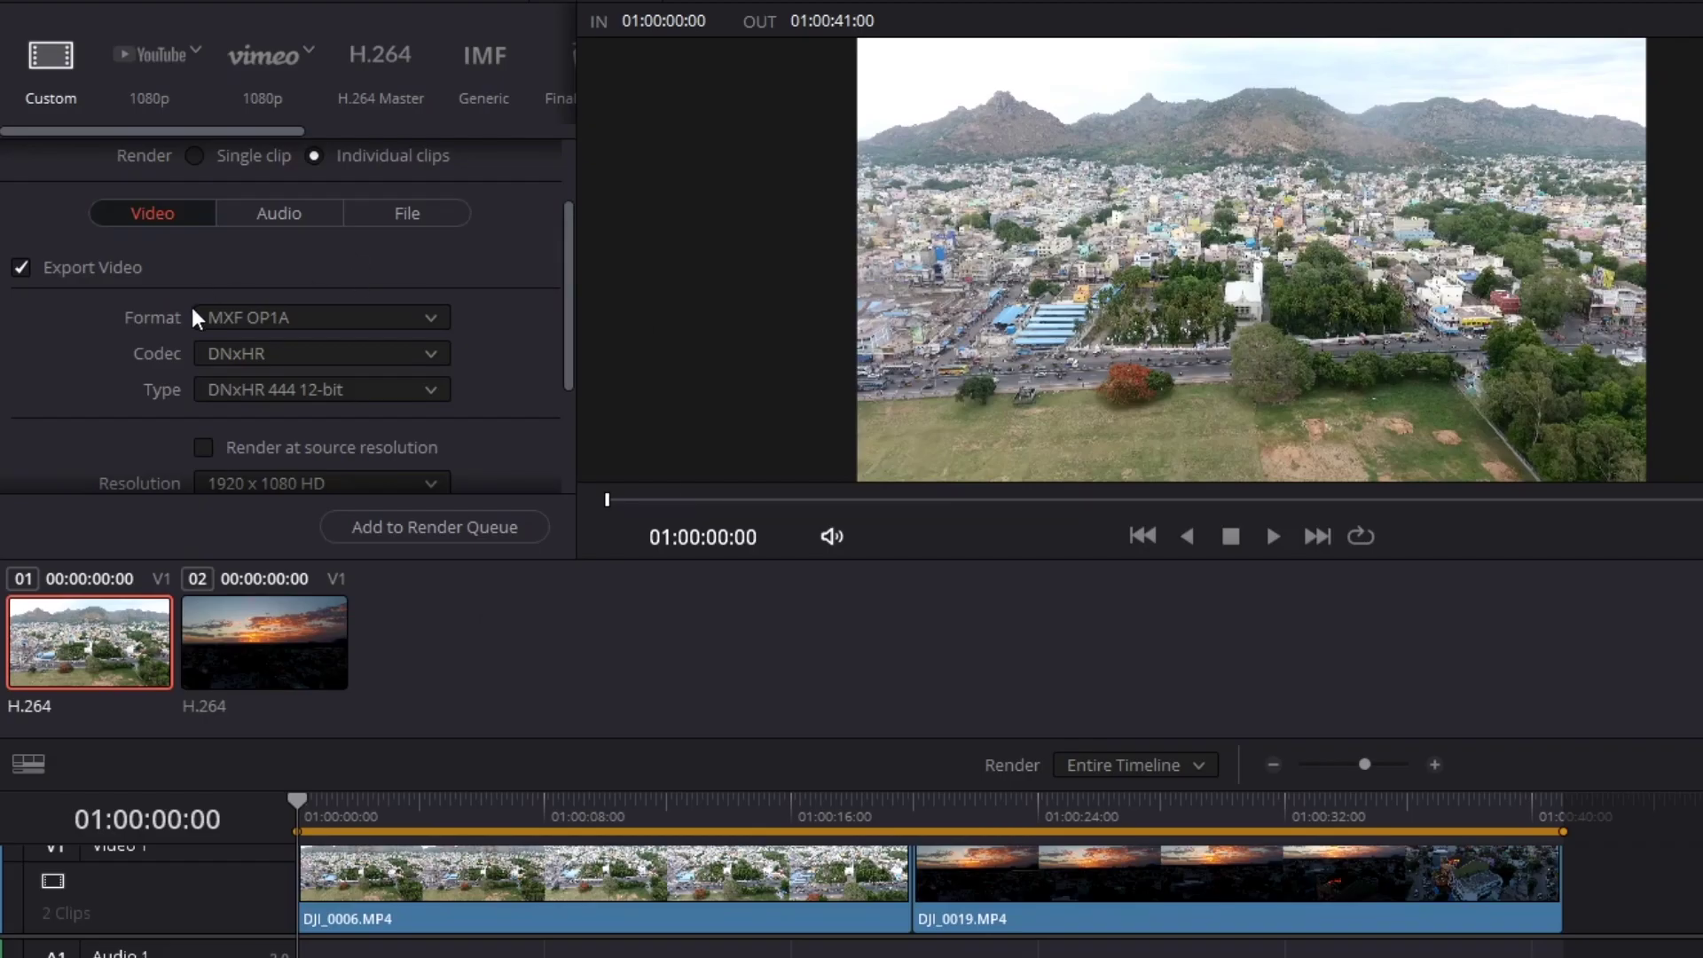
{"action": "left_click", "coordinate": [423, 324]}
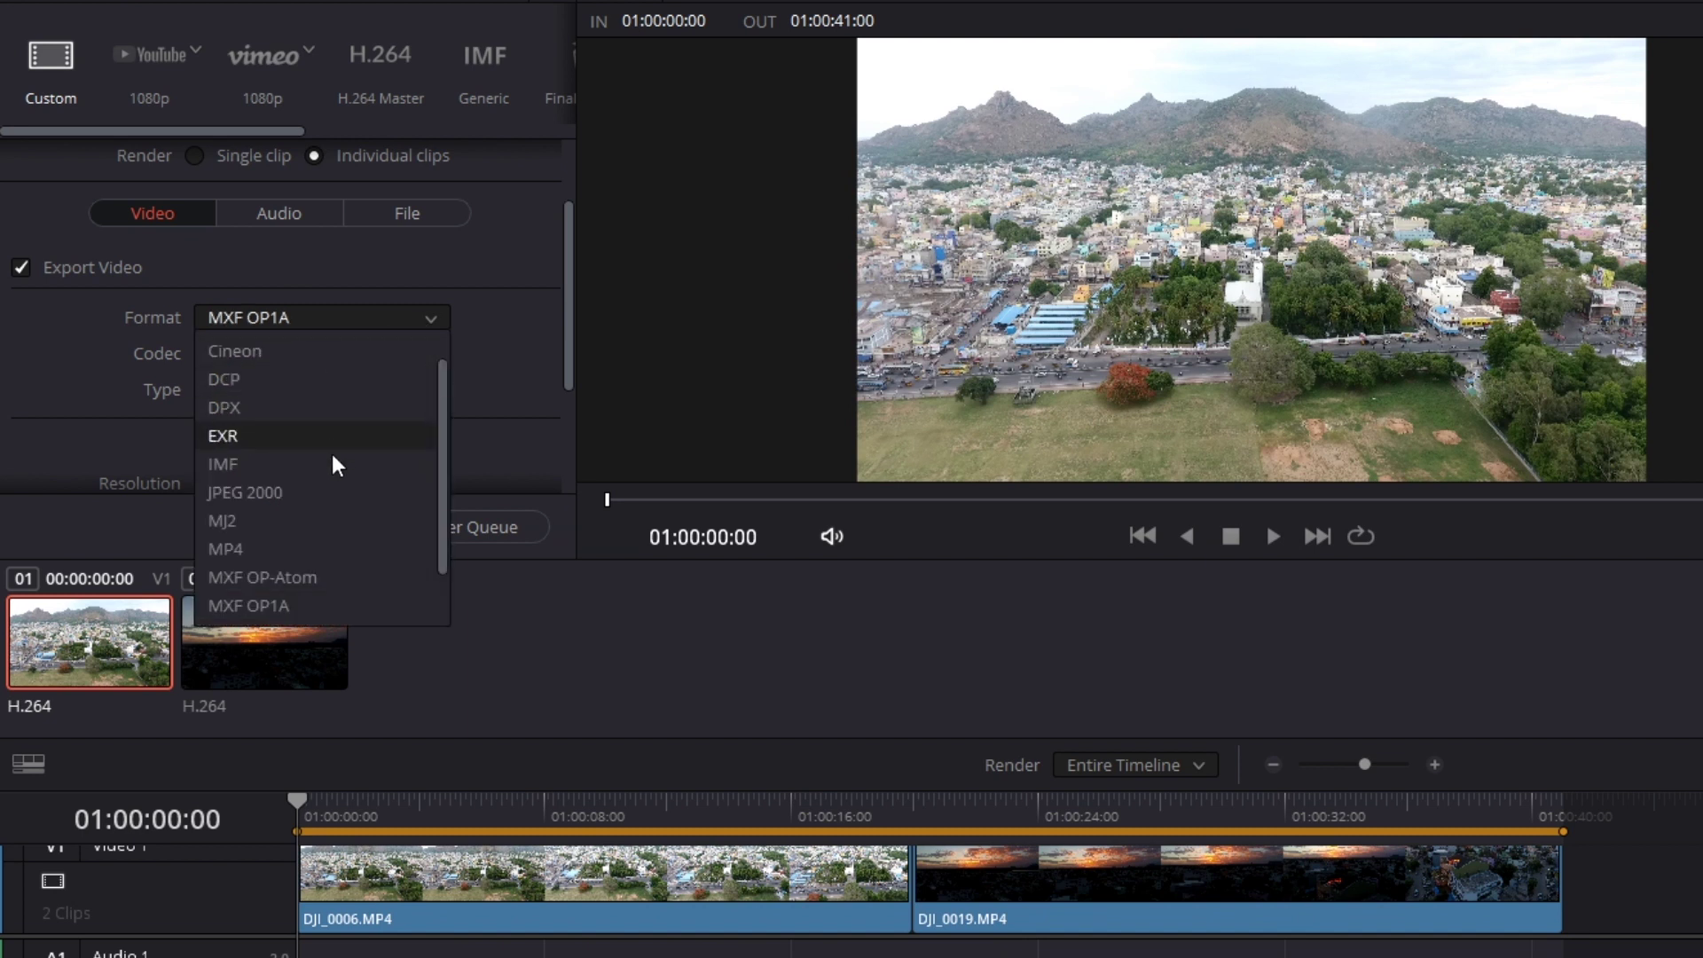
{"action": "scroll", "coordinate": [436, 408], "scroll_direction": "down", "scroll_amount": 1}
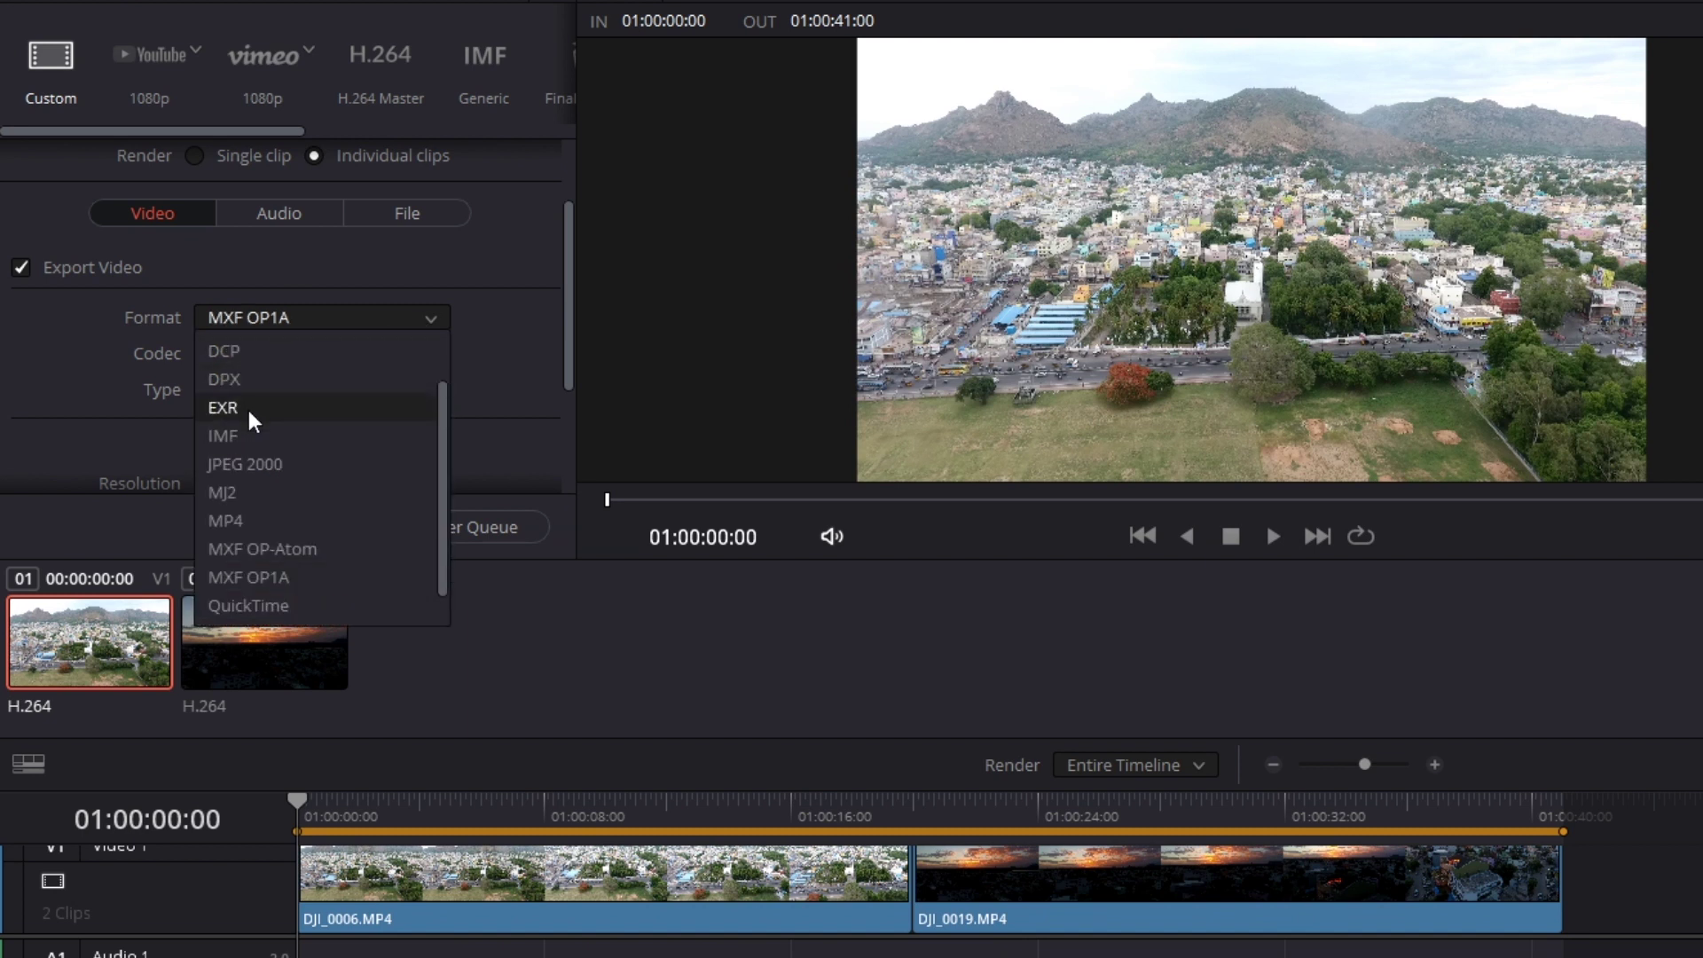
{"action": "left_click", "coordinate": [285, 557]}
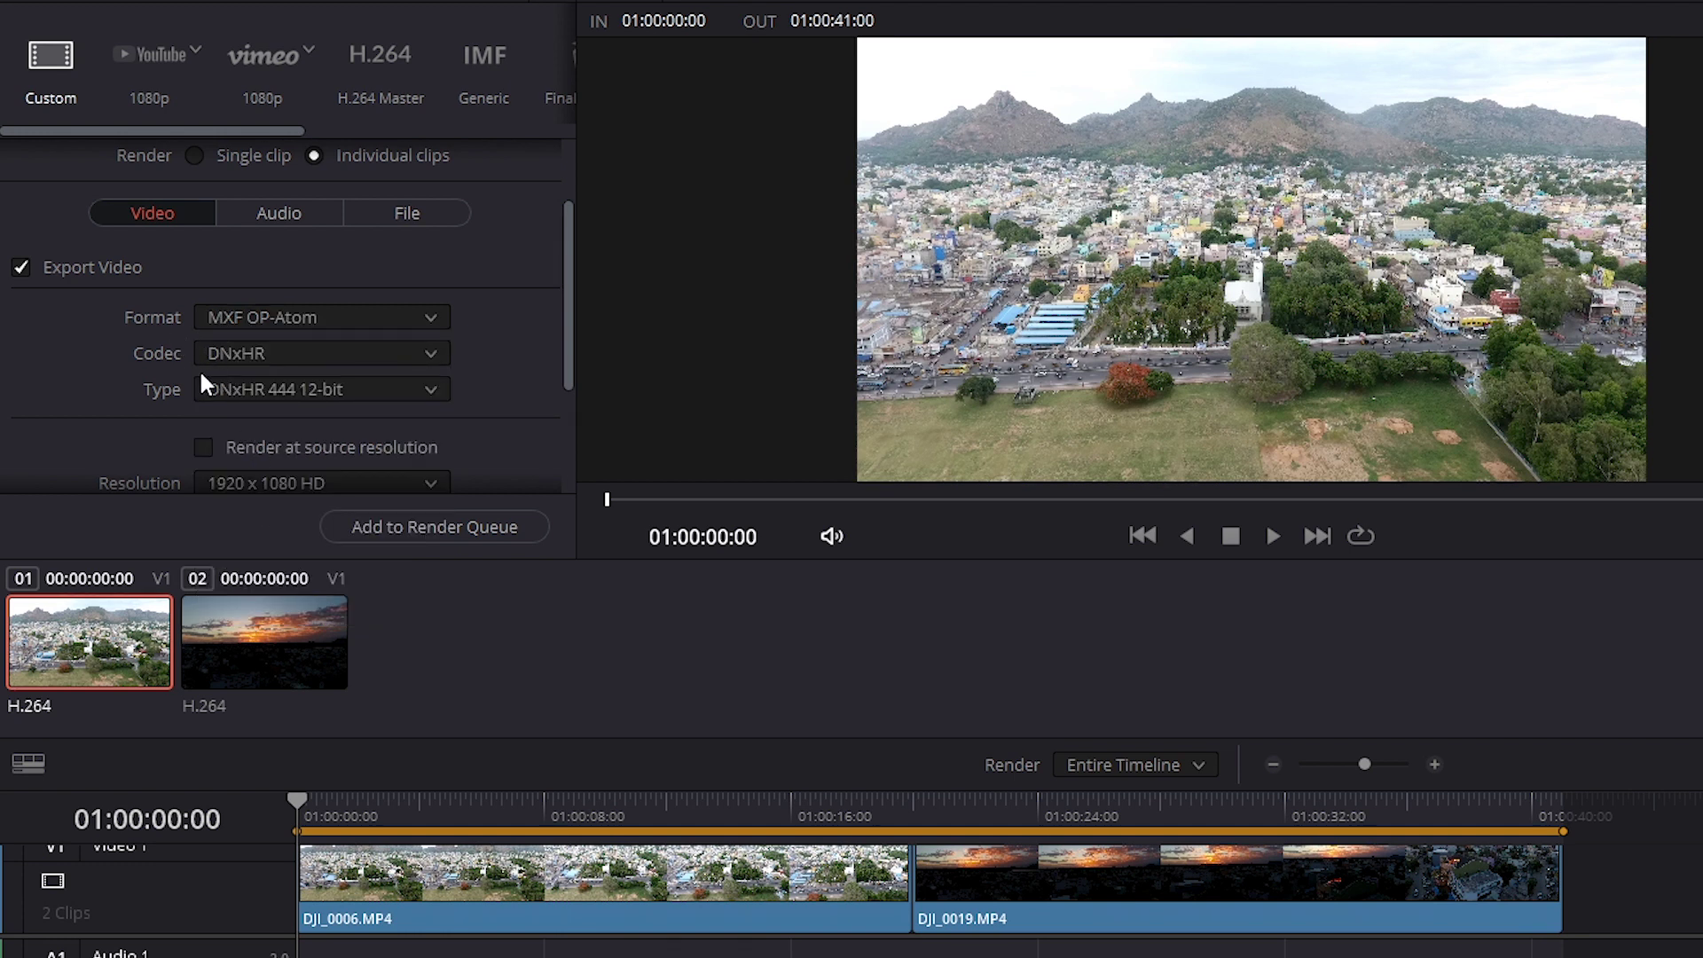
{"action": "left_click", "coordinate": [240, 355]}
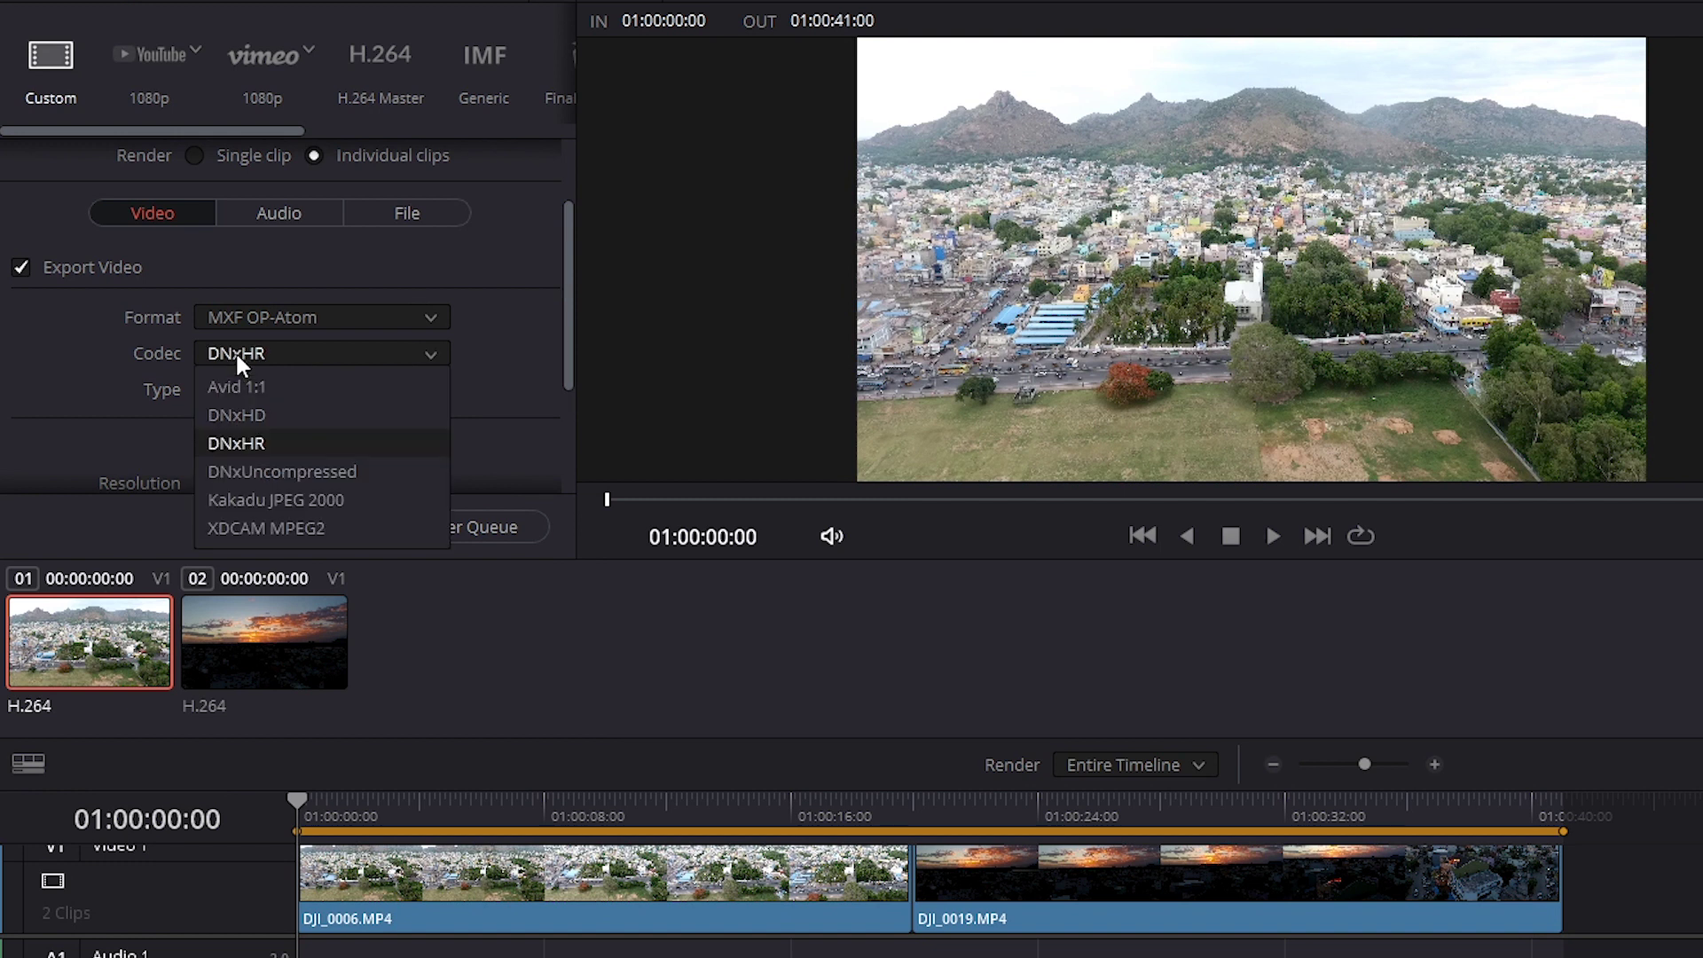
{"action": "left_click", "coordinate": [227, 415]}
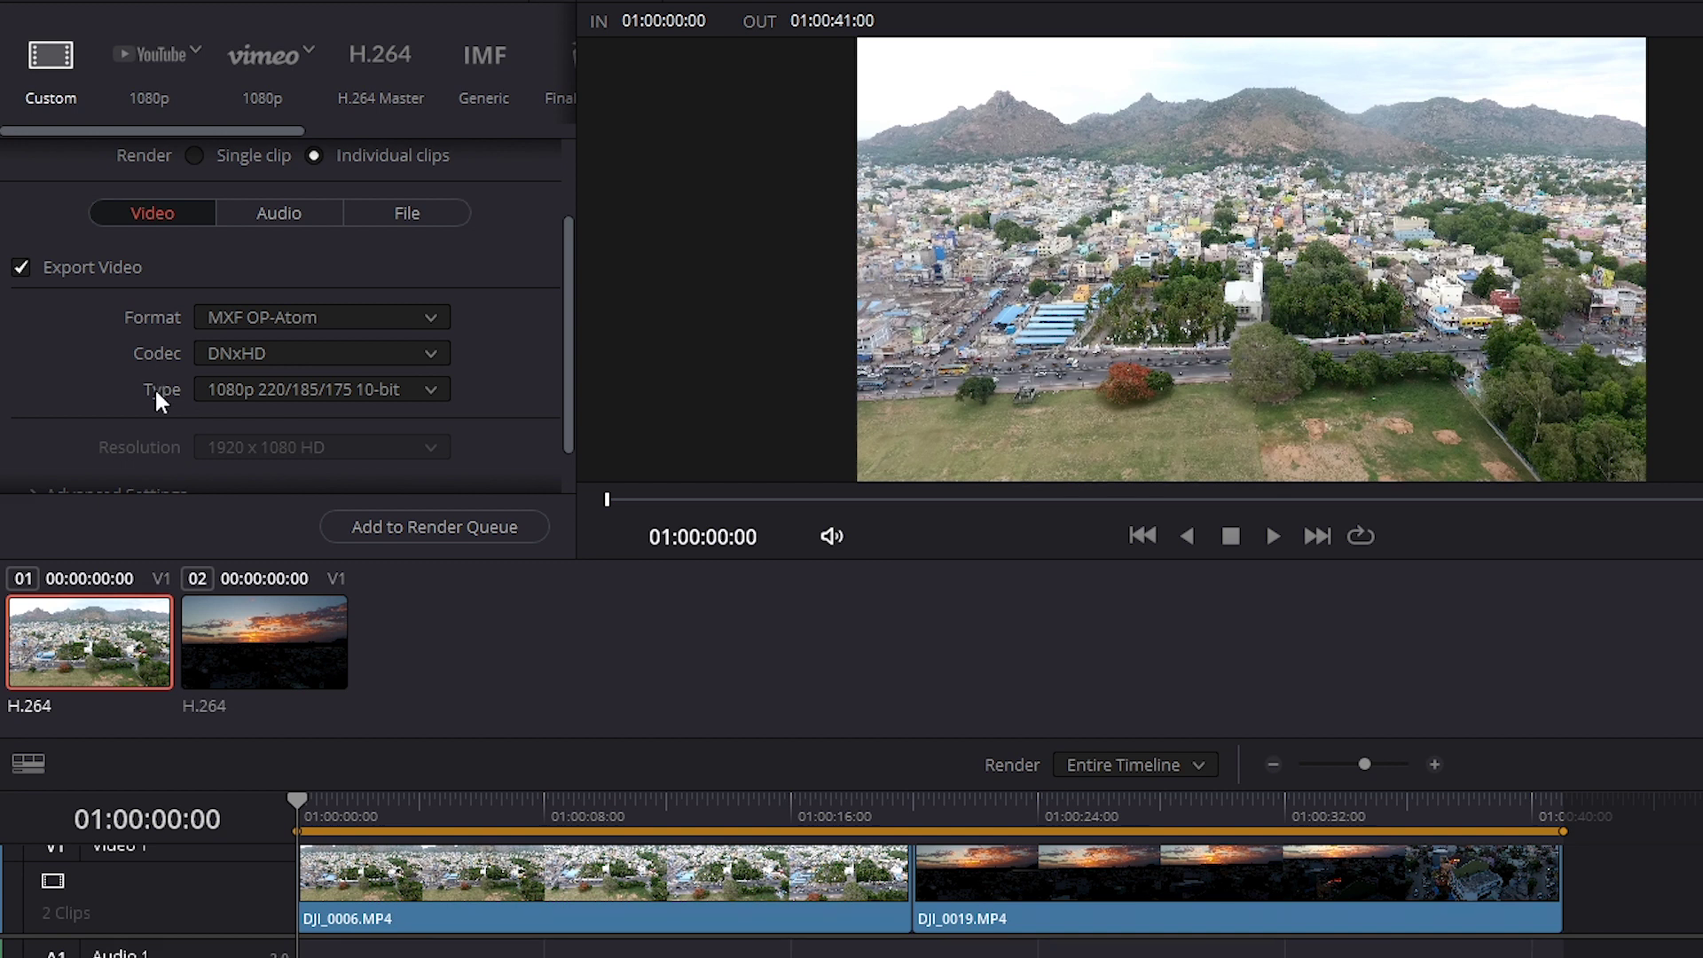
- Choose DNxHD type 1080p 220/185/175 10-bit
{"action": "left_click", "coordinate": [249, 391]}
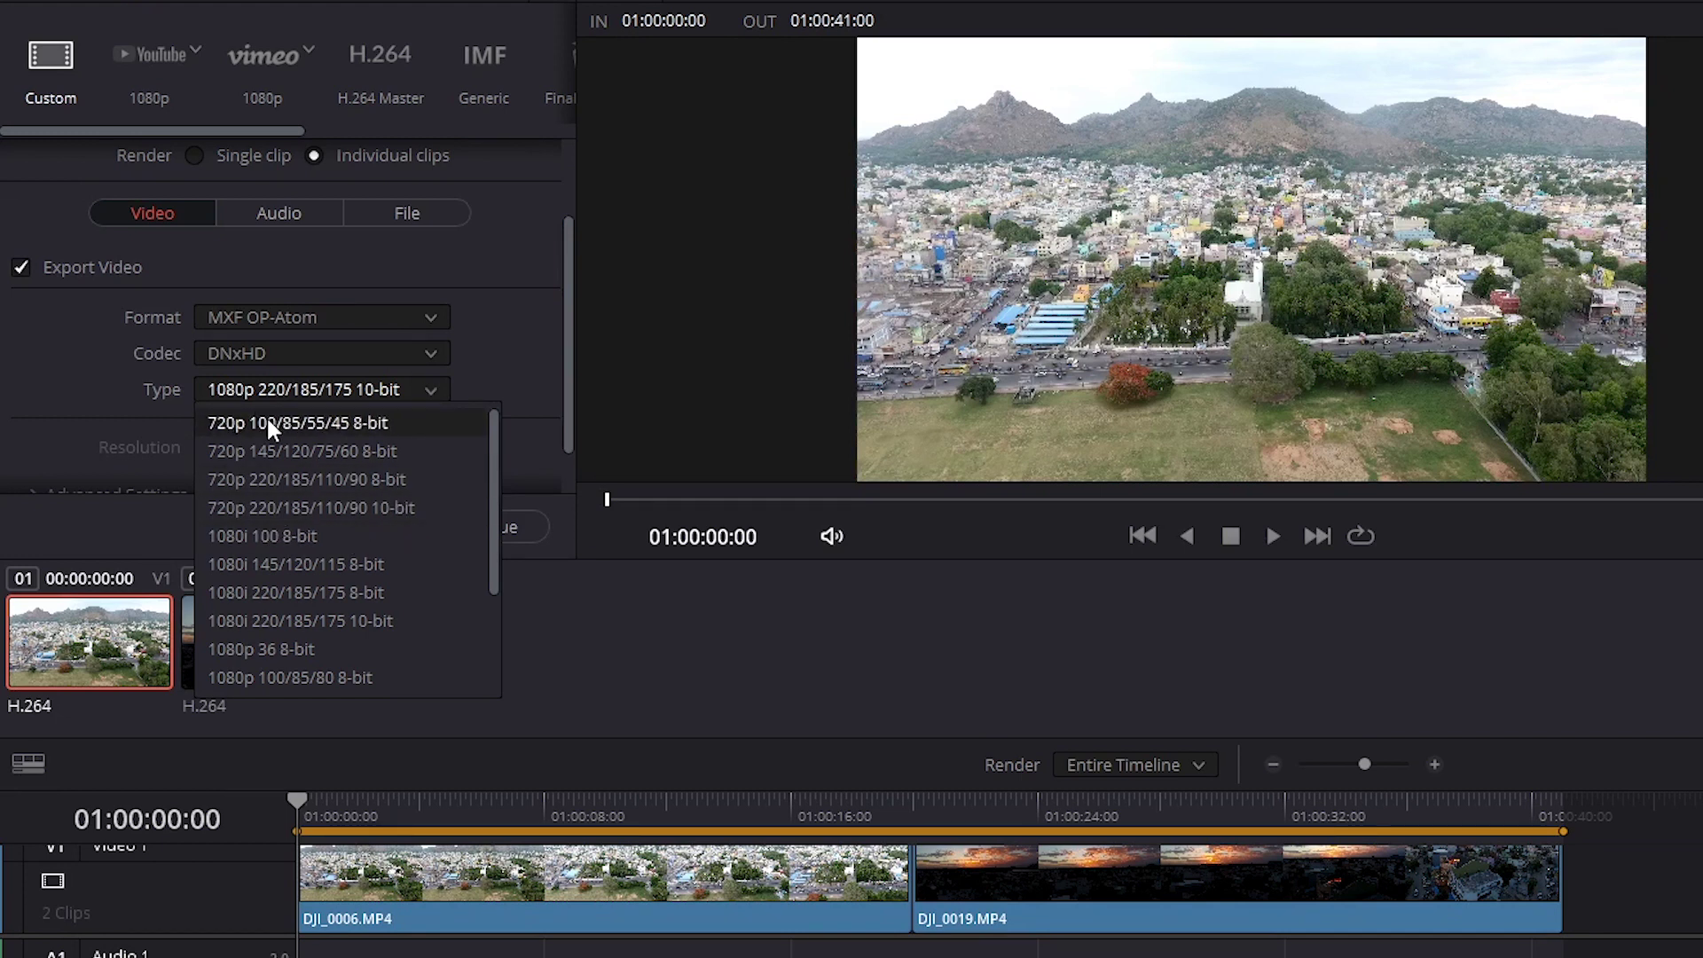
{"action": "scroll", "coordinate": [477, 583], "scroll_direction": "down", "scroll_amount": 3}
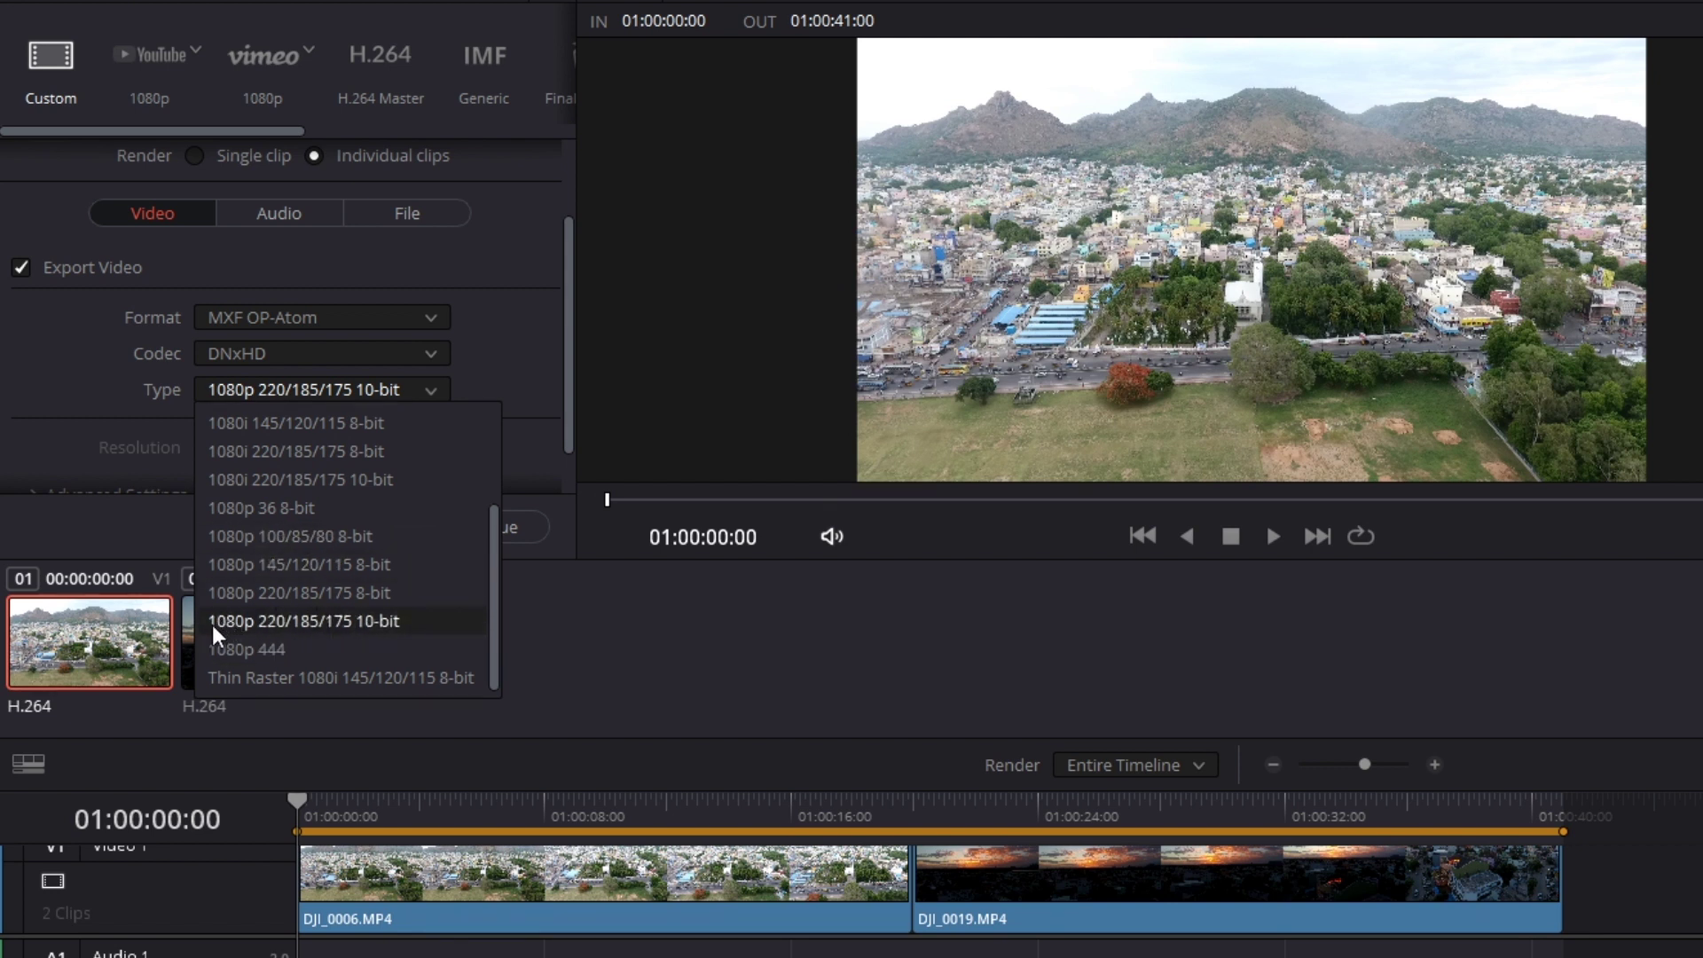
{"action": "left_click", "coordinate": [374, 620]}
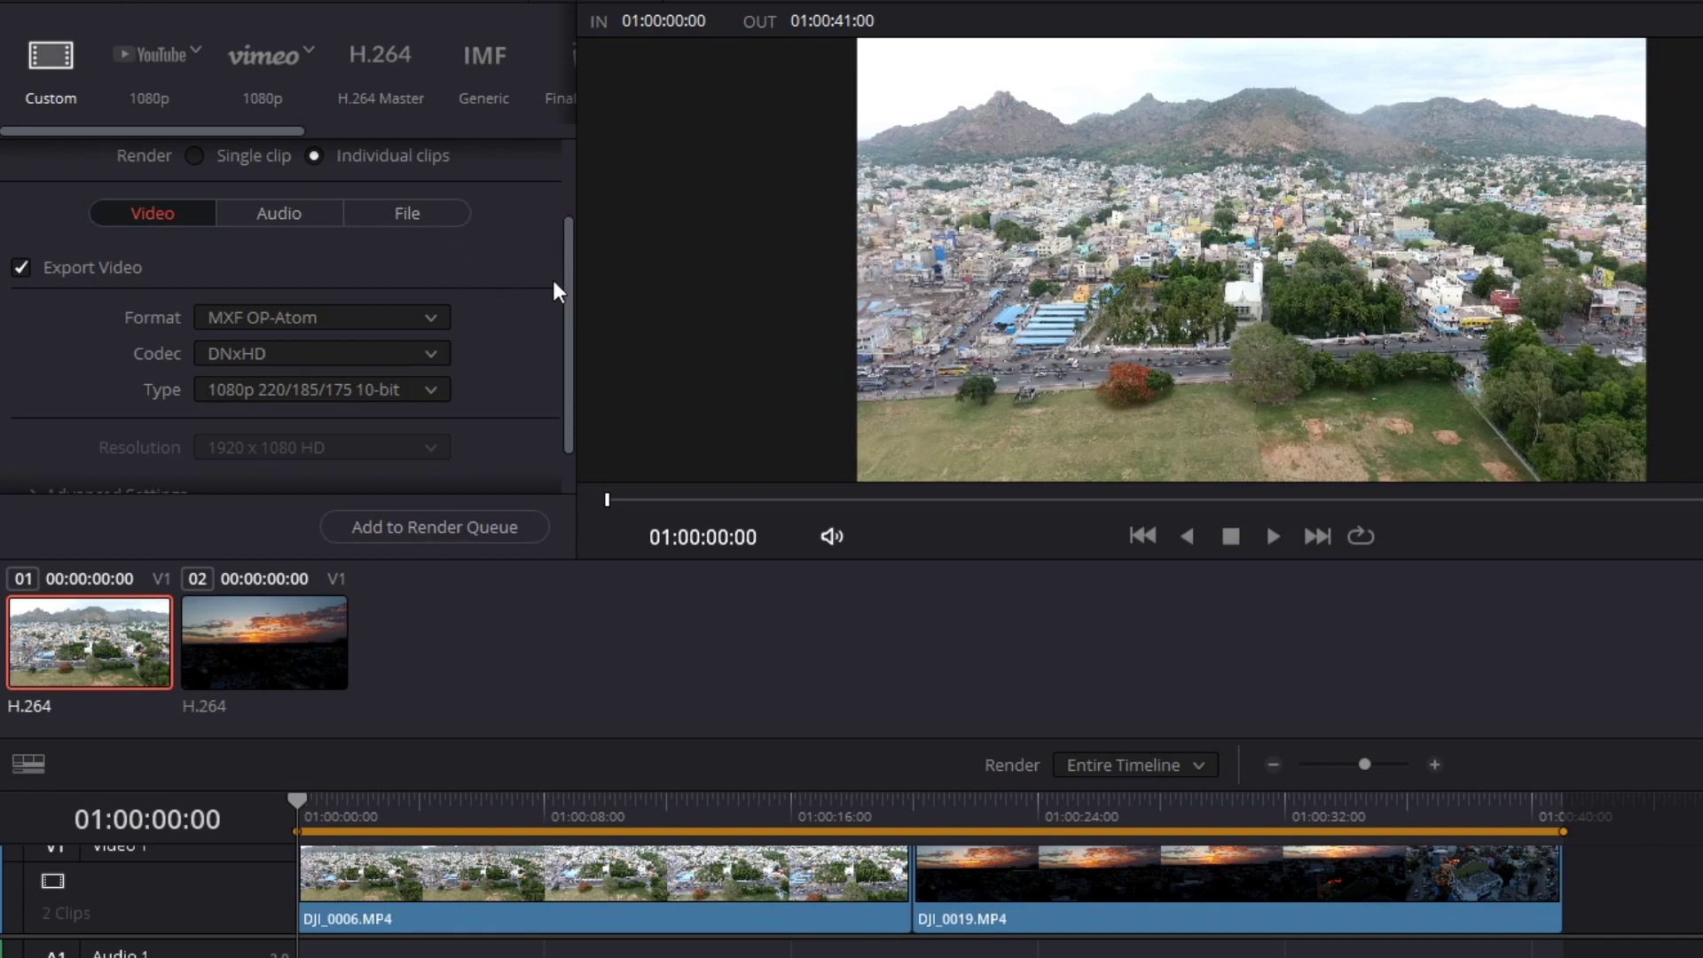
{"action": "scroll", "coordinate": [566, 275], "scroll_direction": "down", "scroll_amount": 2}
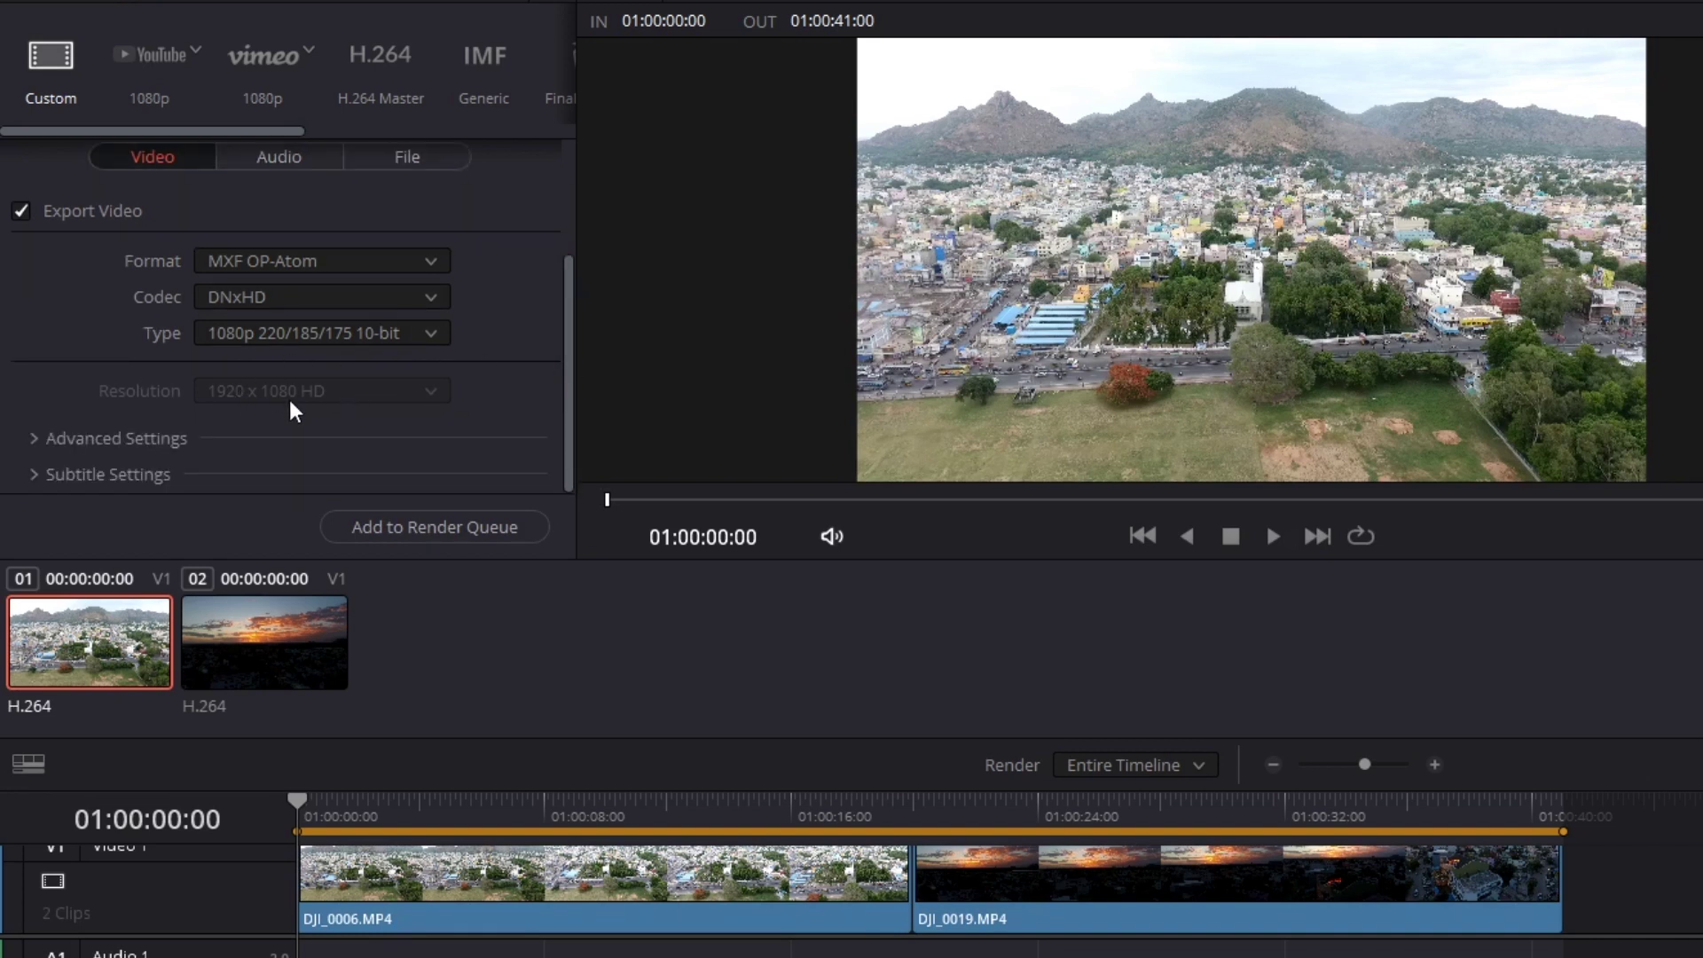
- Check the audio settings, then set render filenames to use each clip's Source name
{"action": "left_click", "coordinate": [306, 156]}
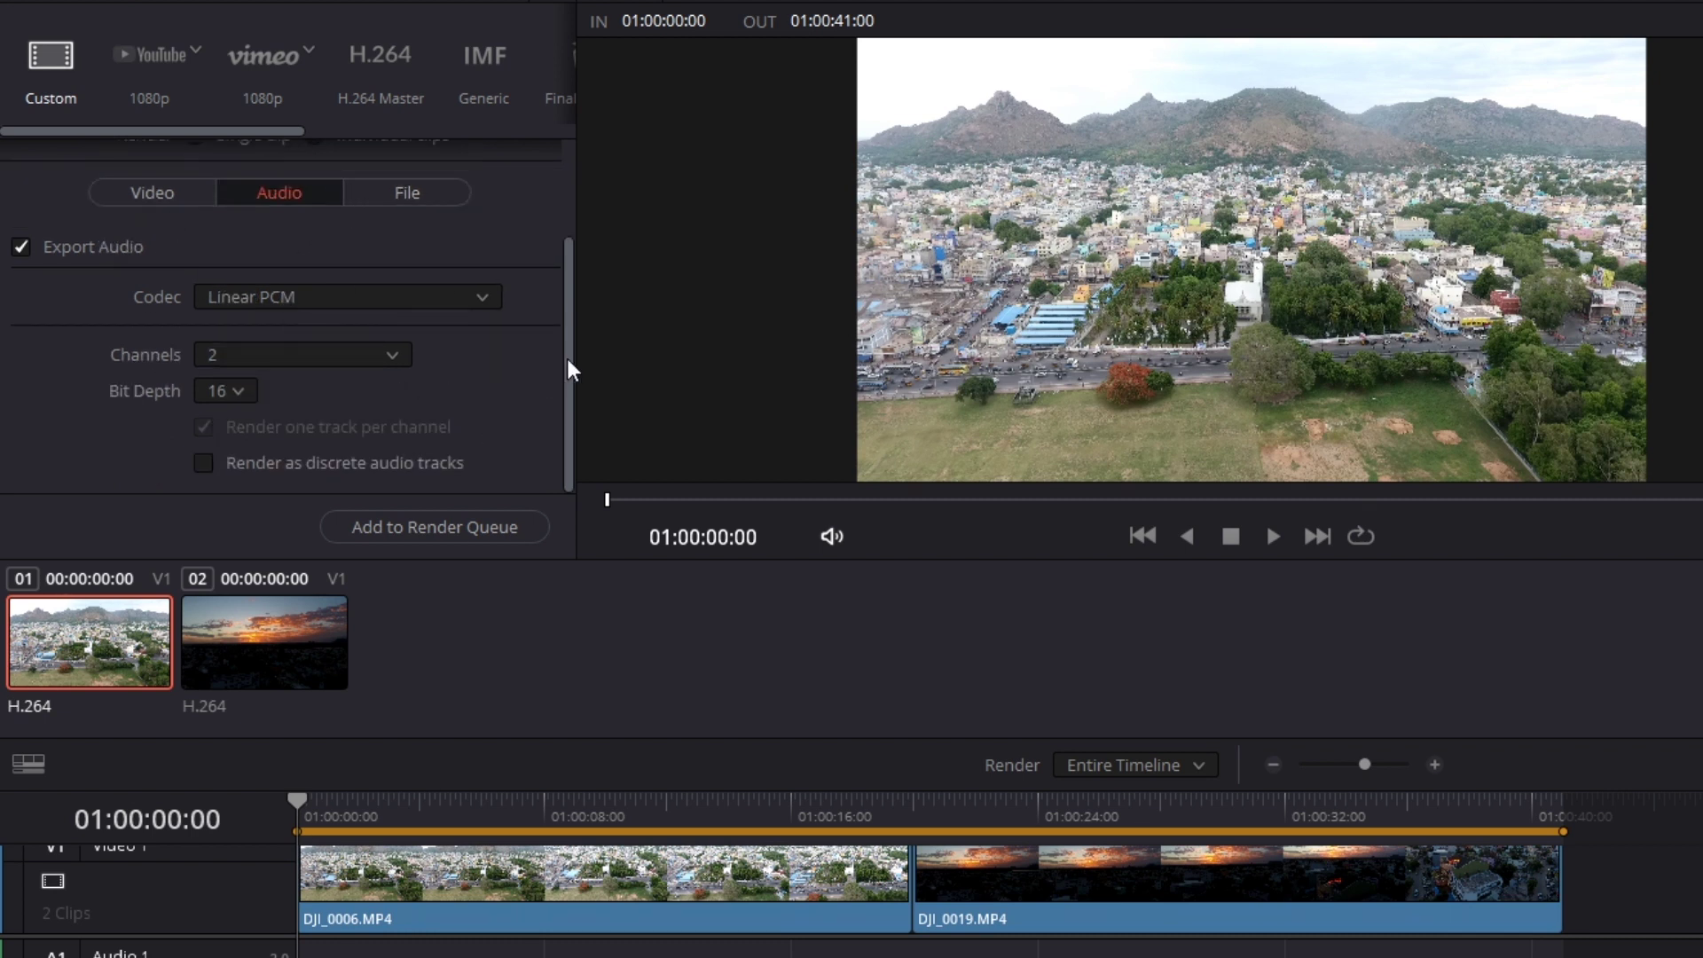
{"action": "left_click_drag", "start_coordinate": [567, 359], "coordinate": [569, 178]}
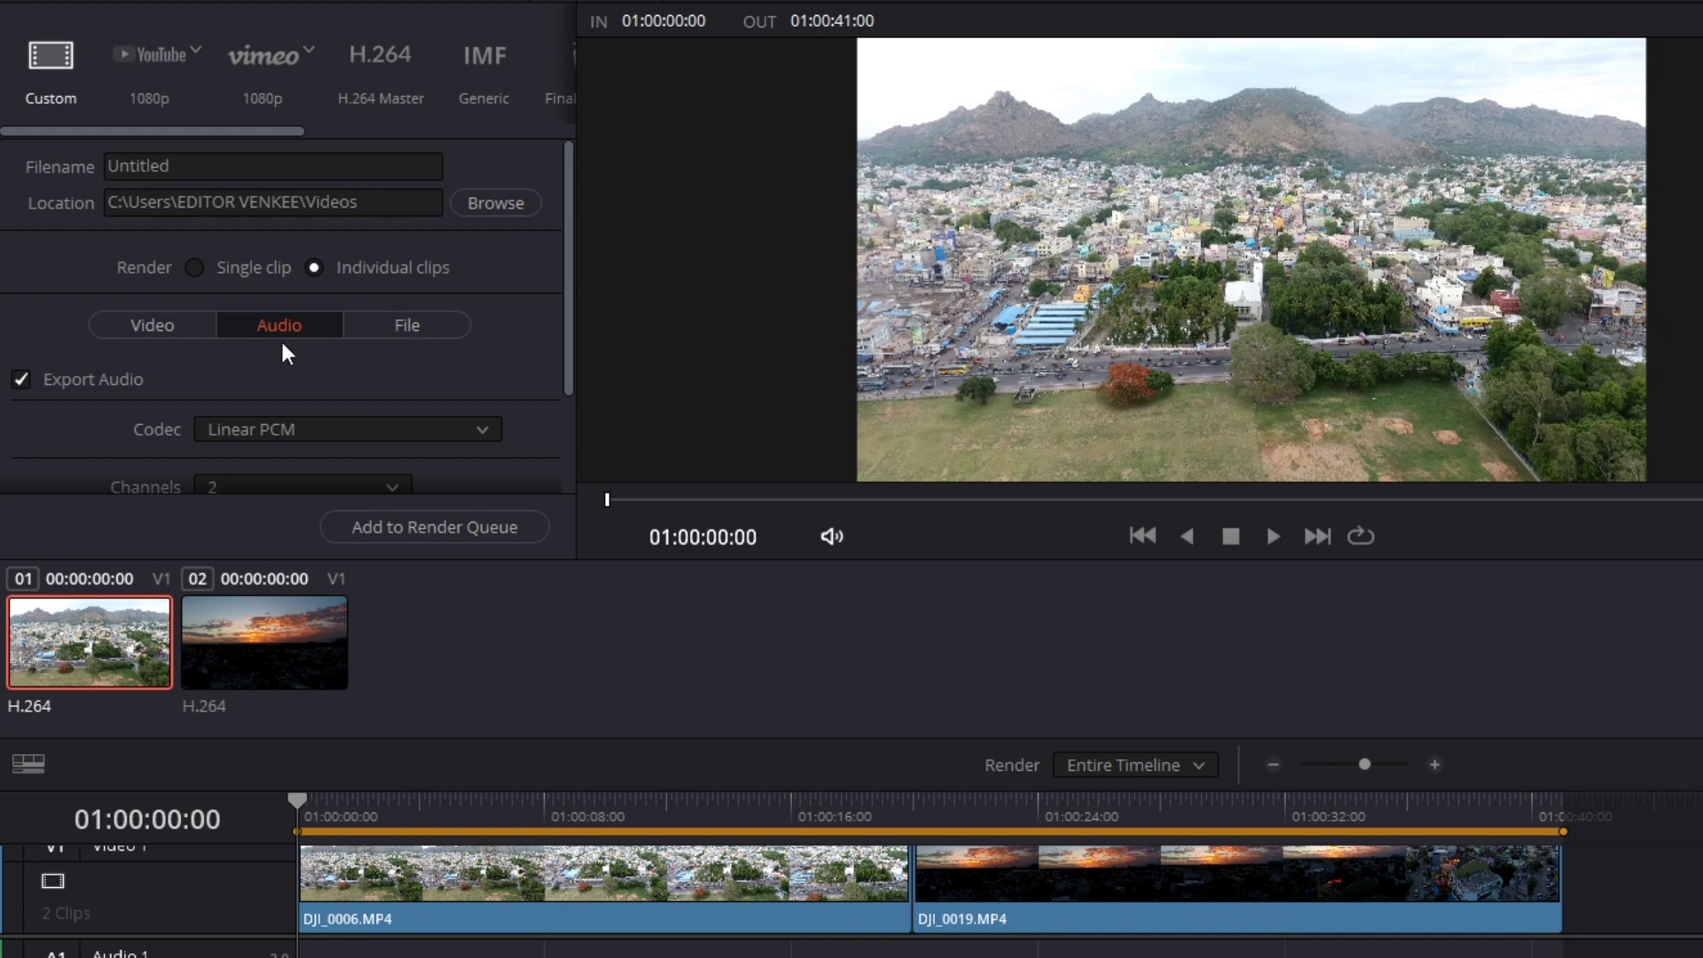
{"action": "left_click", "coordinate": [447, 334]}
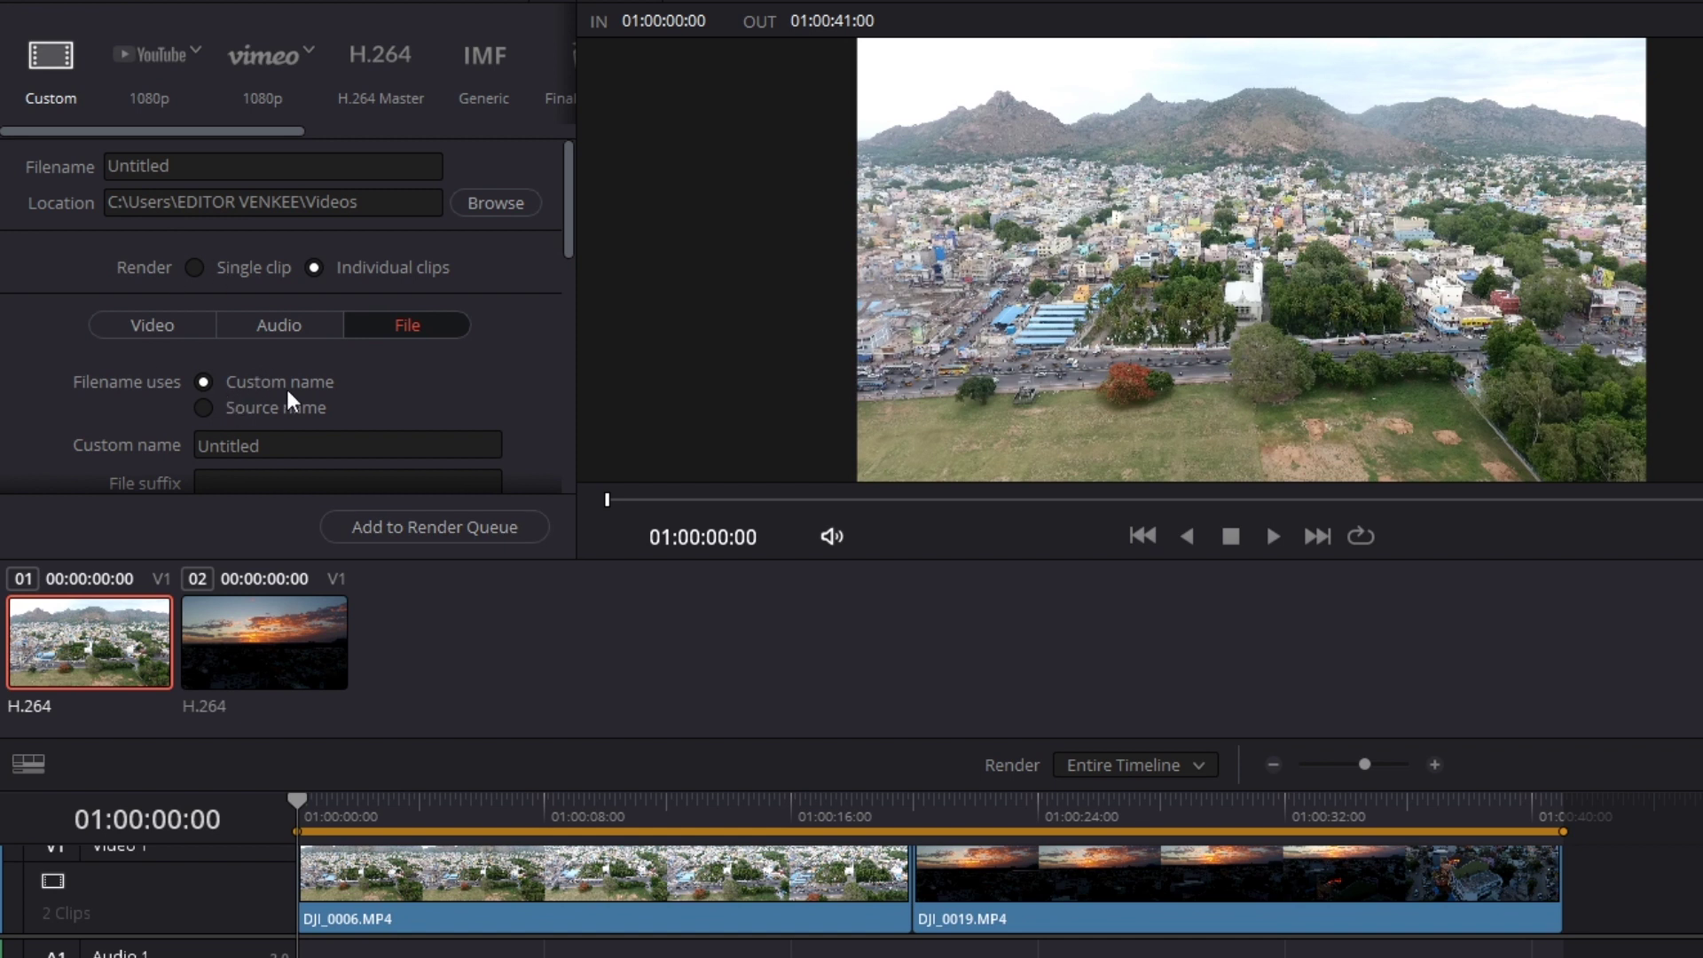
{"action": "left_click", "coordinate": [207, 412]}
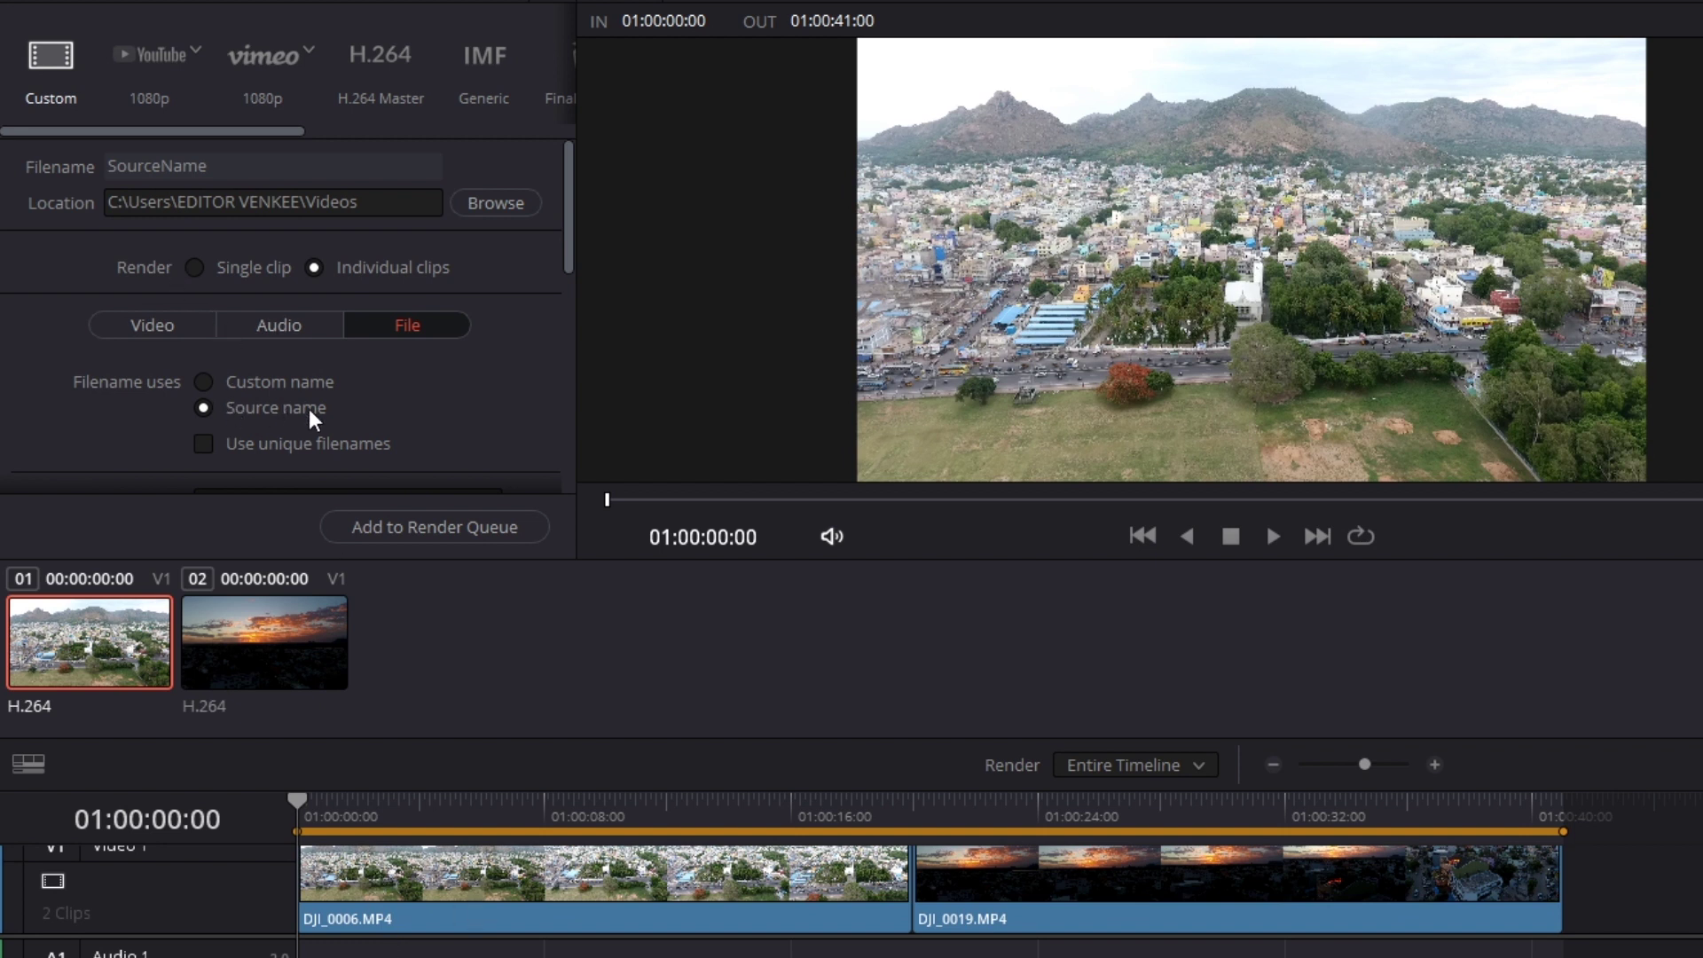
{"action": "left_click_drag", "start_coordinate": [573, 206], "coordinate": [575, 475]}
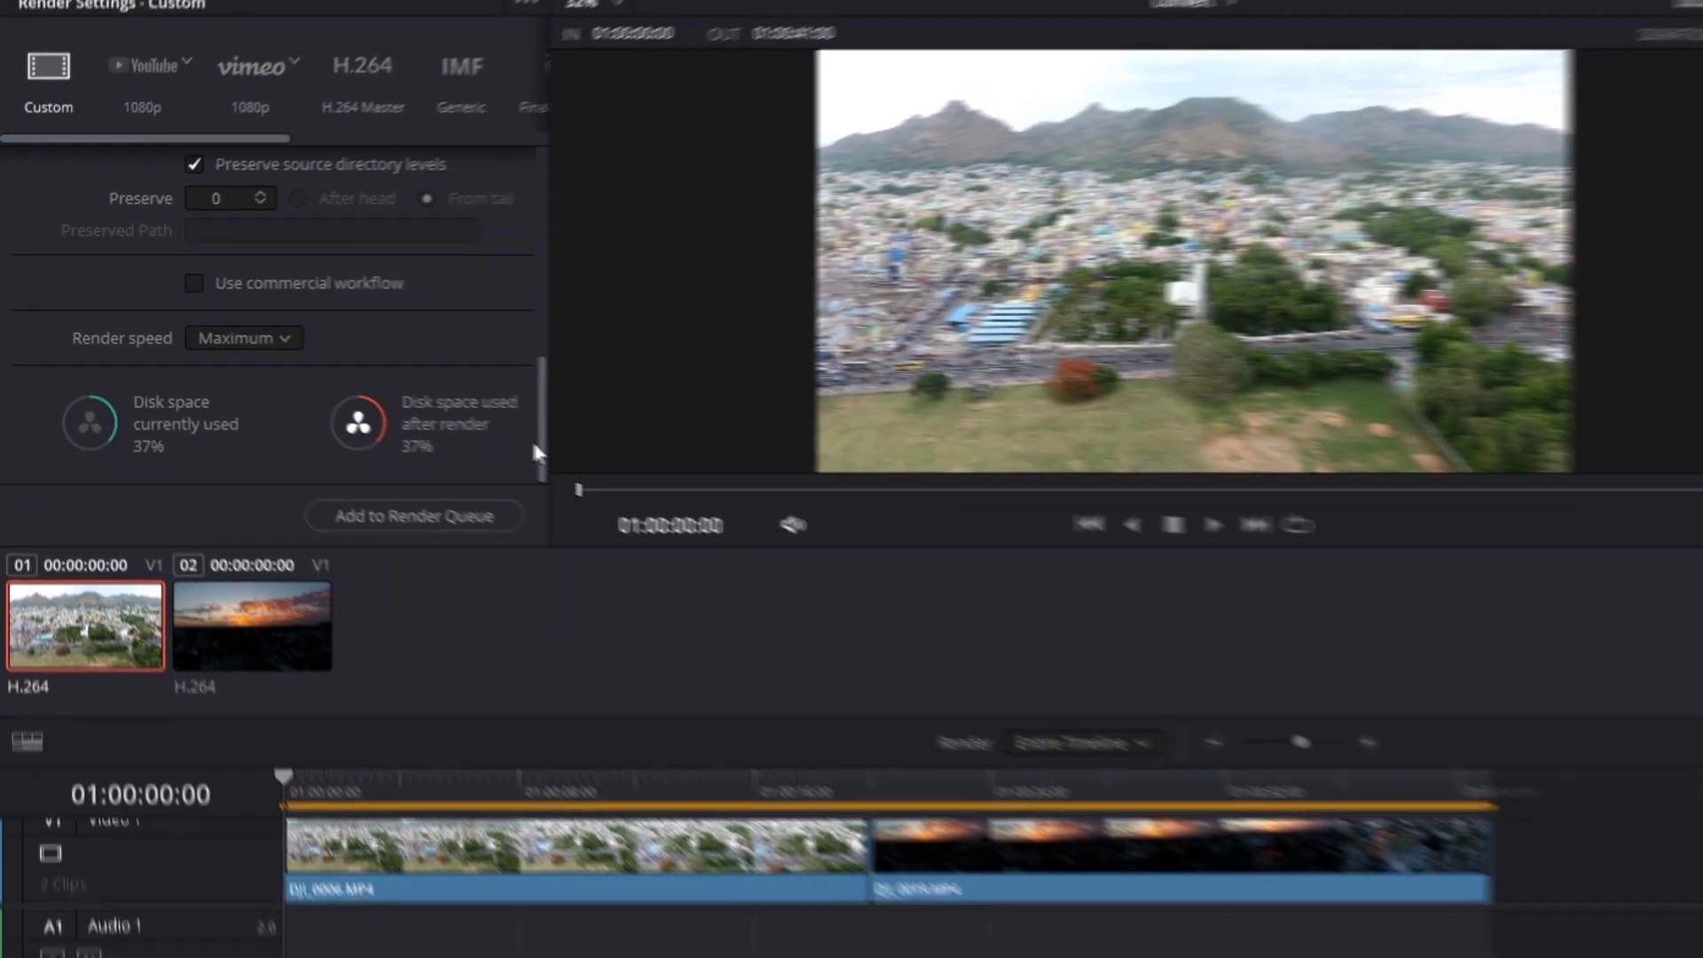
- Queue the two drone clips as Job 1 and render them, replacing existing same-name files
{"action": "left_click_drag", "start_coordinate": [561, 454], "coordinate": [568, 191]}
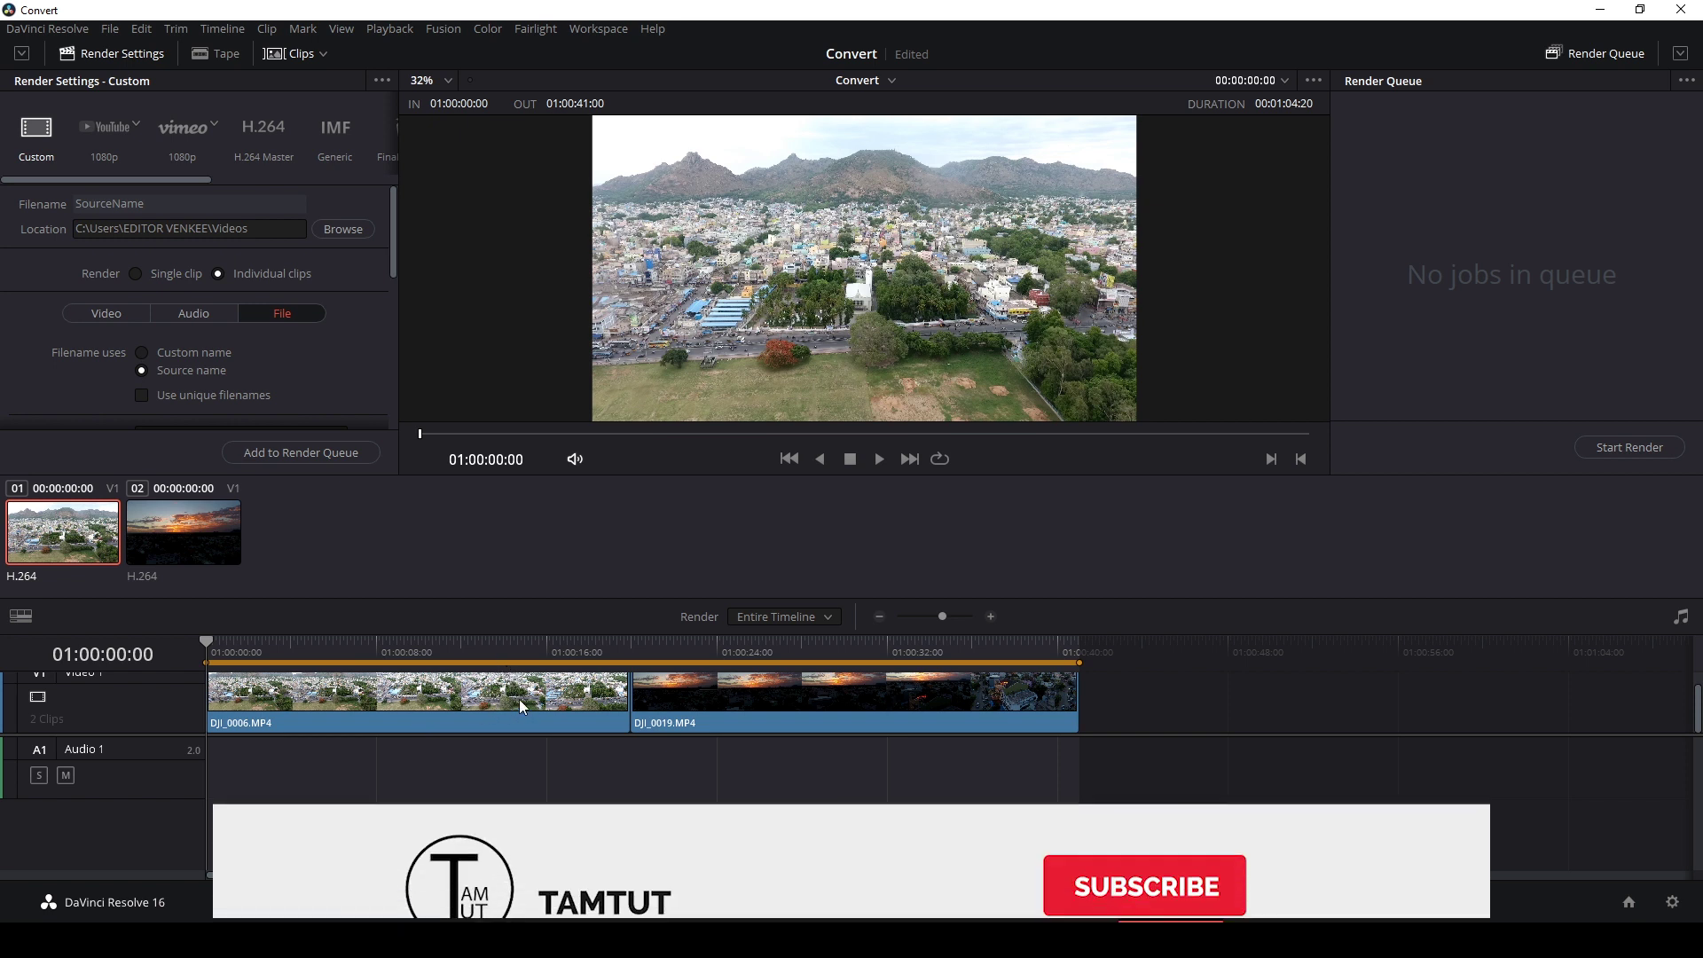
{"action": "left_click", "coordinate": [290, 454]}
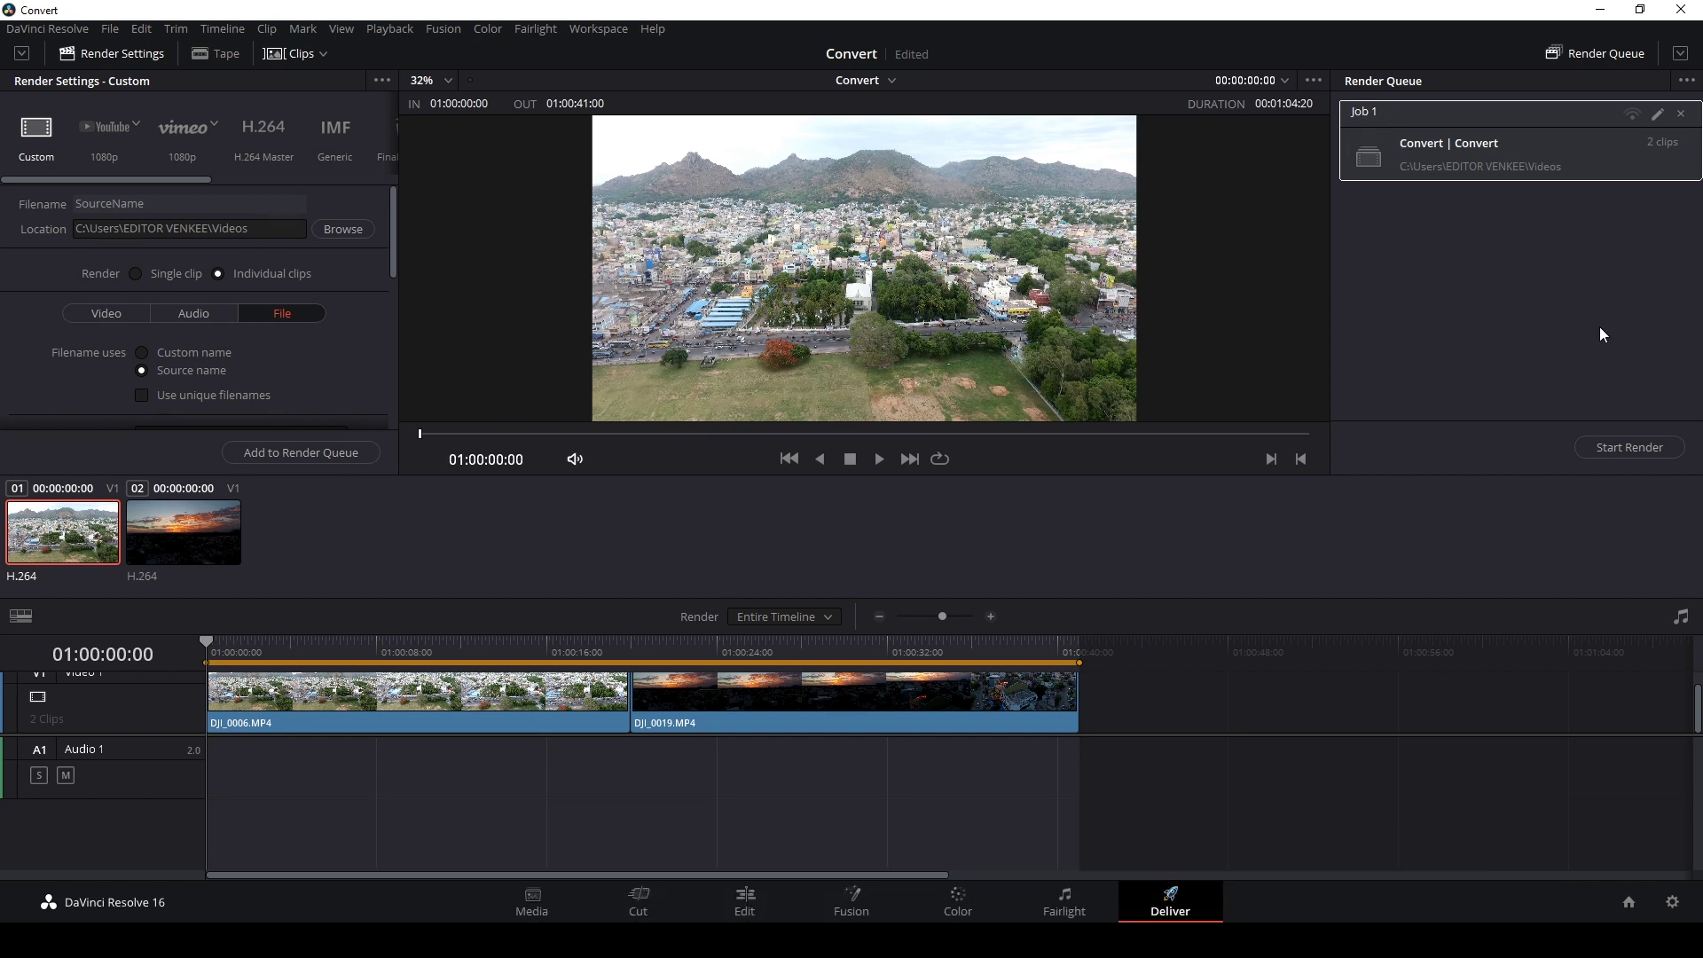
{"action": "left_click", "coordinate": [1607, 451]}
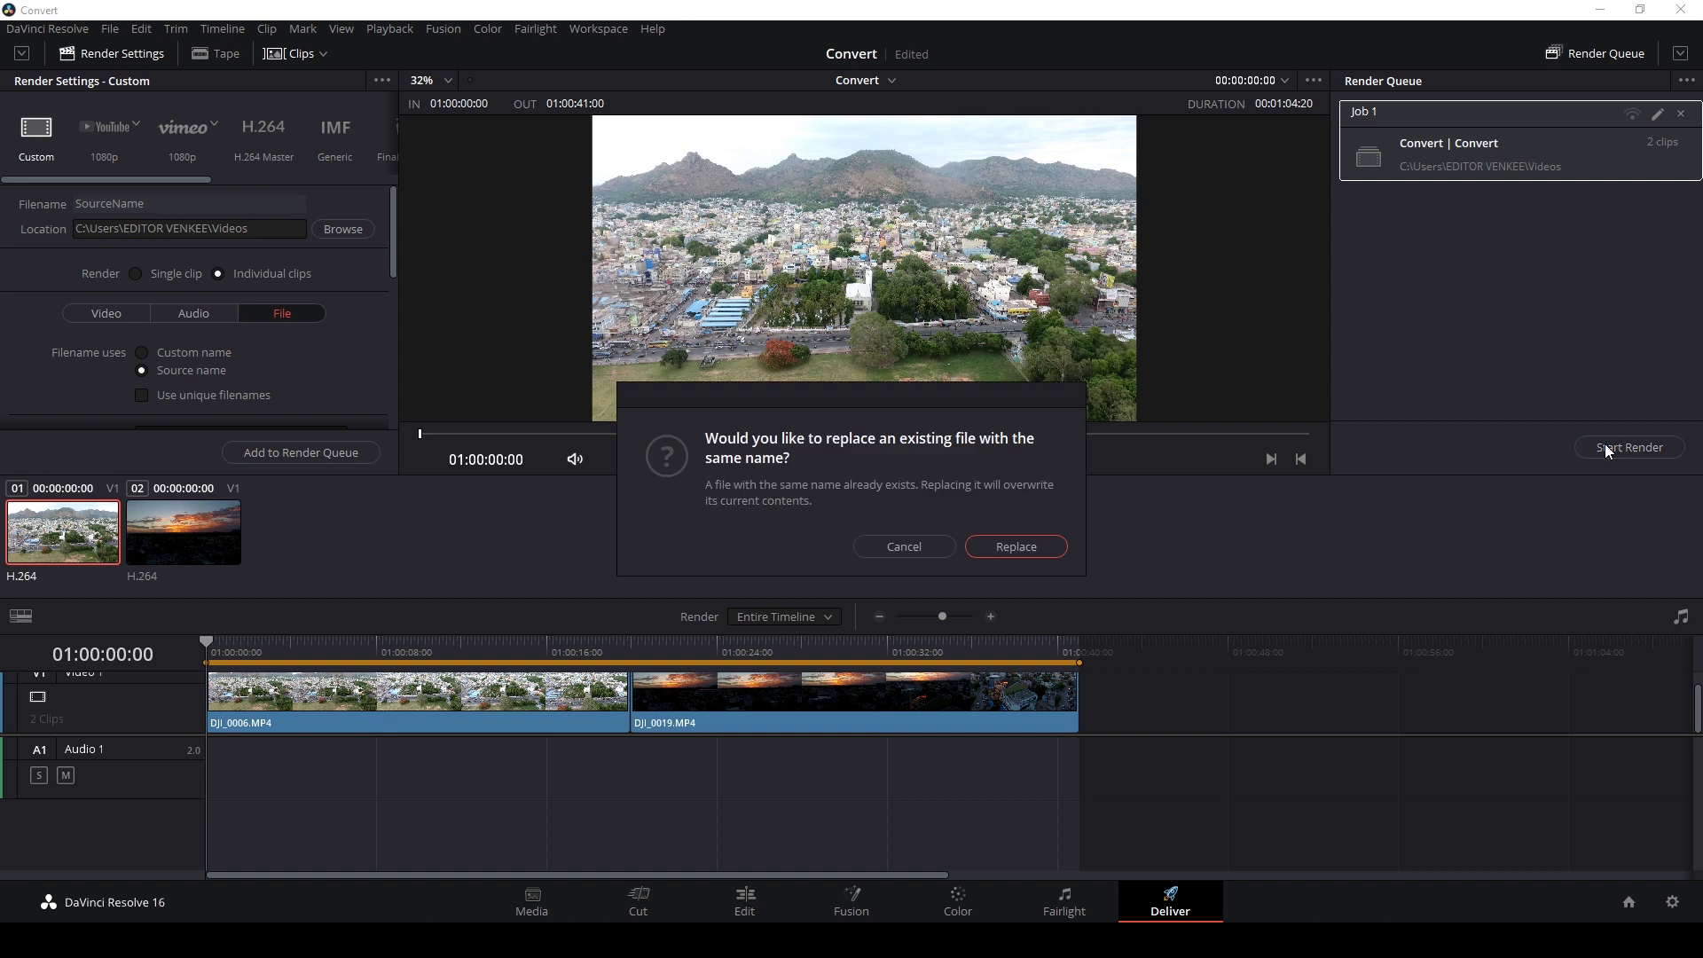
{"action": "left_click", "coordinate": [1022, 545]}
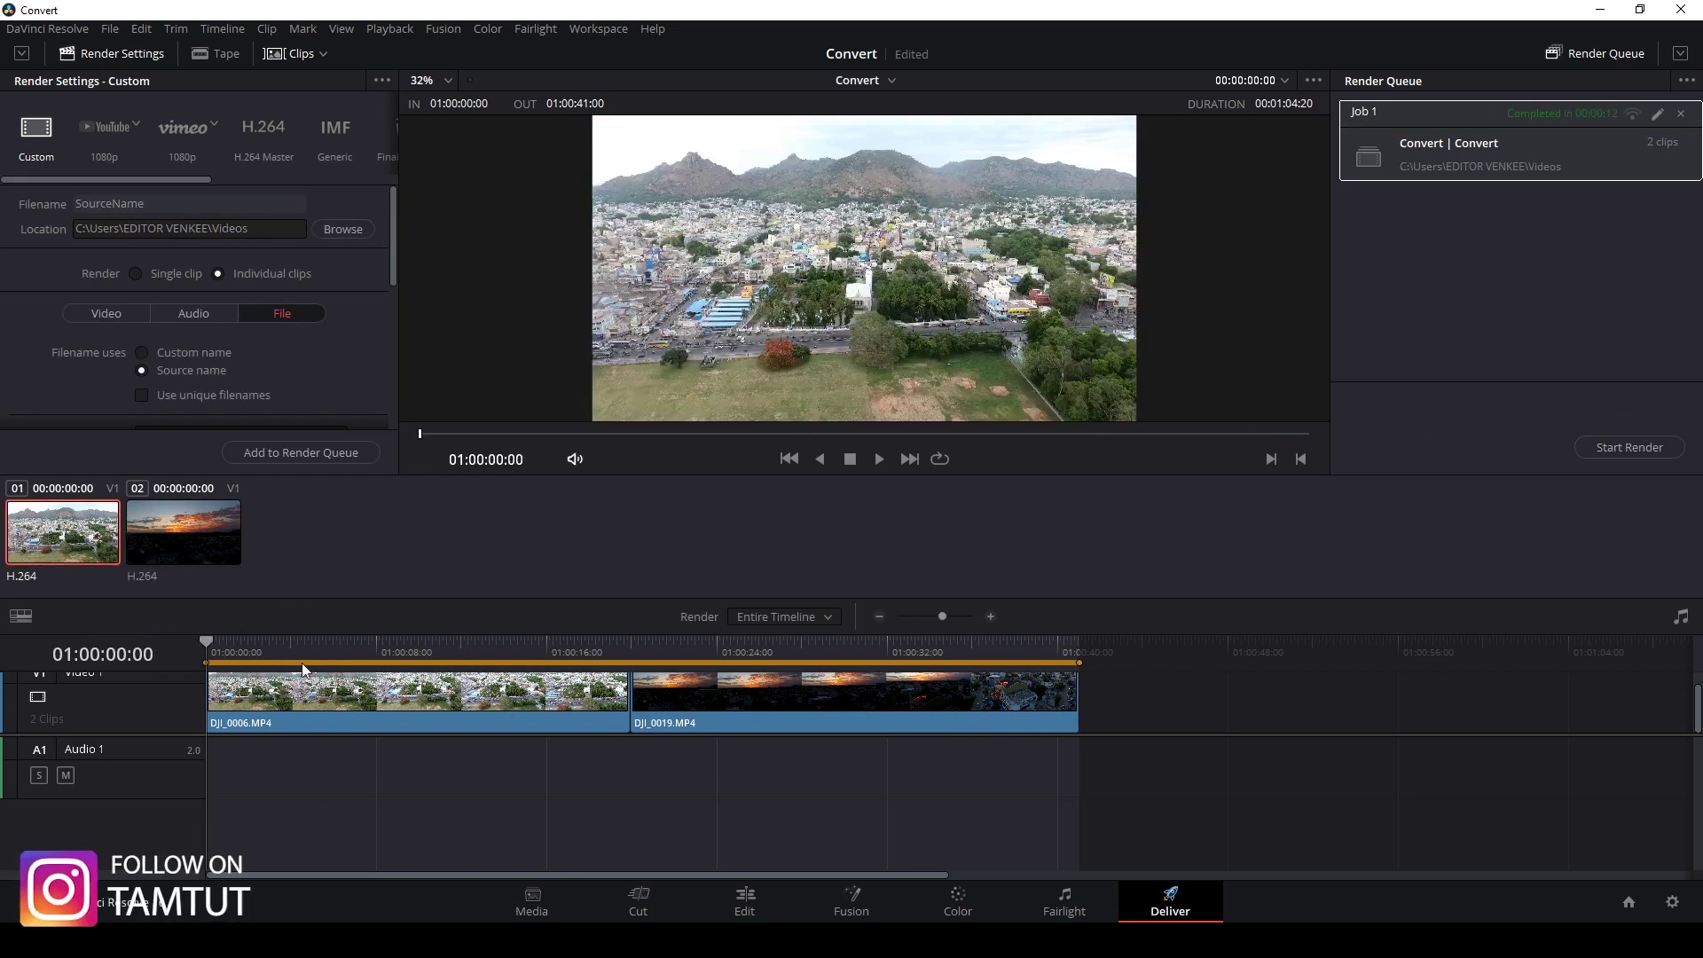
- Open the Sample timeline on the Edit page from the Media page
{"action": "left_click", "coordinate": [550, 907]}
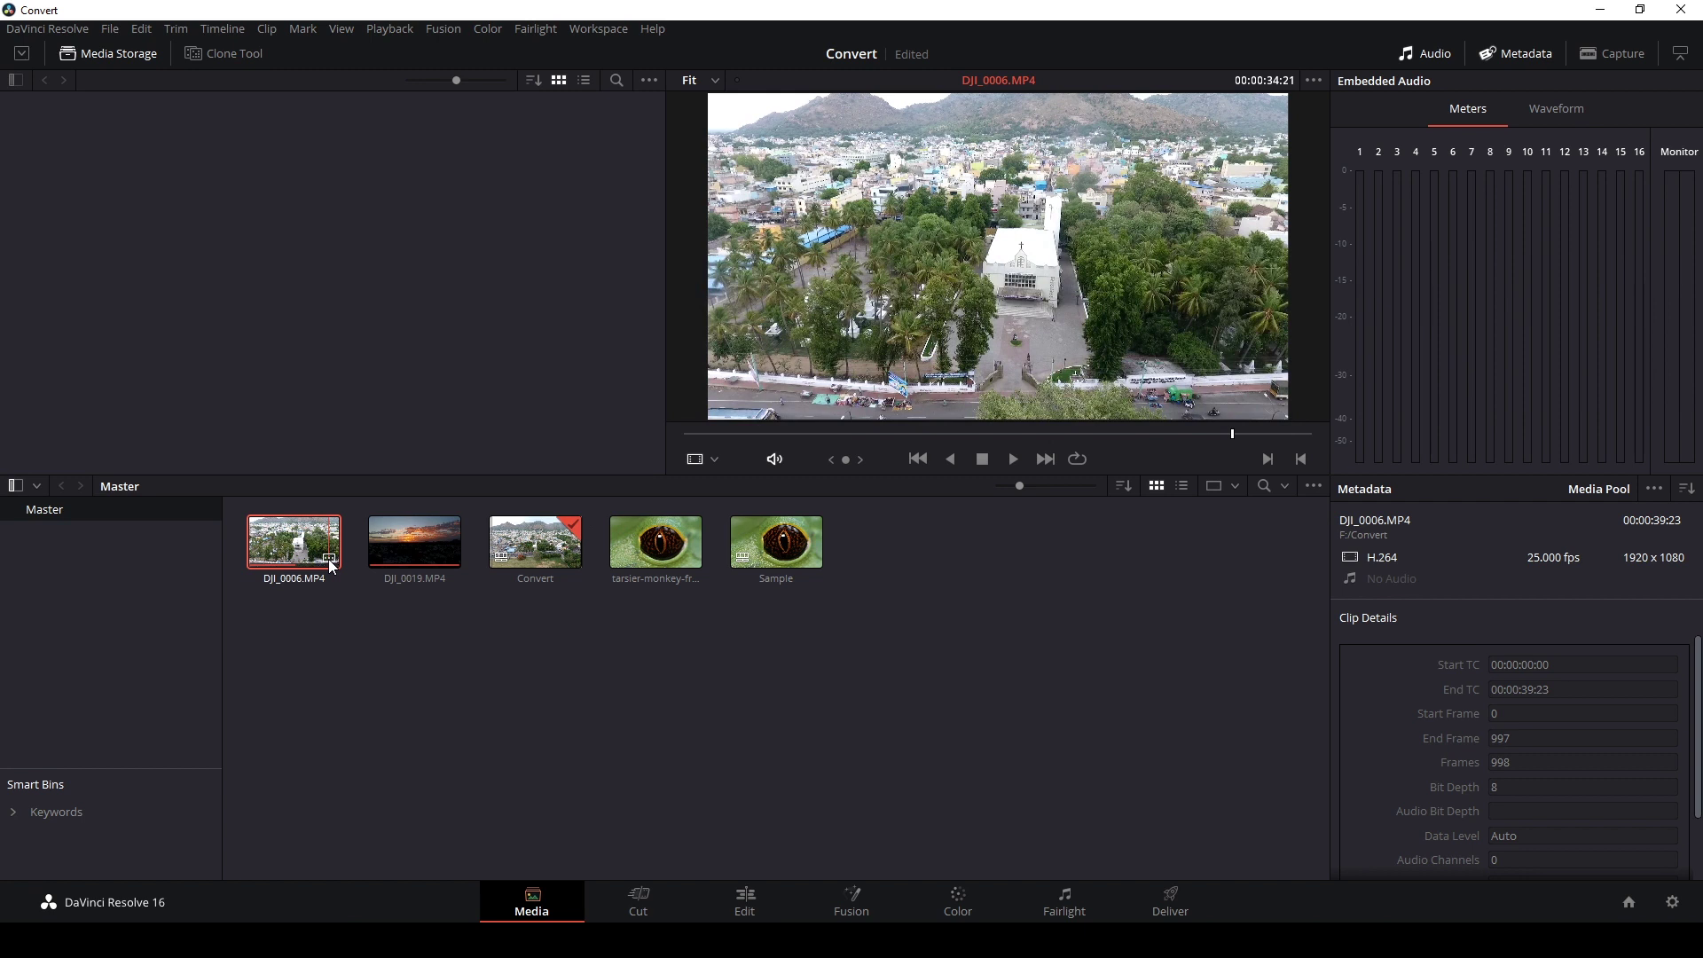
{"action": "left_click", "coordinate": [782, 560]}
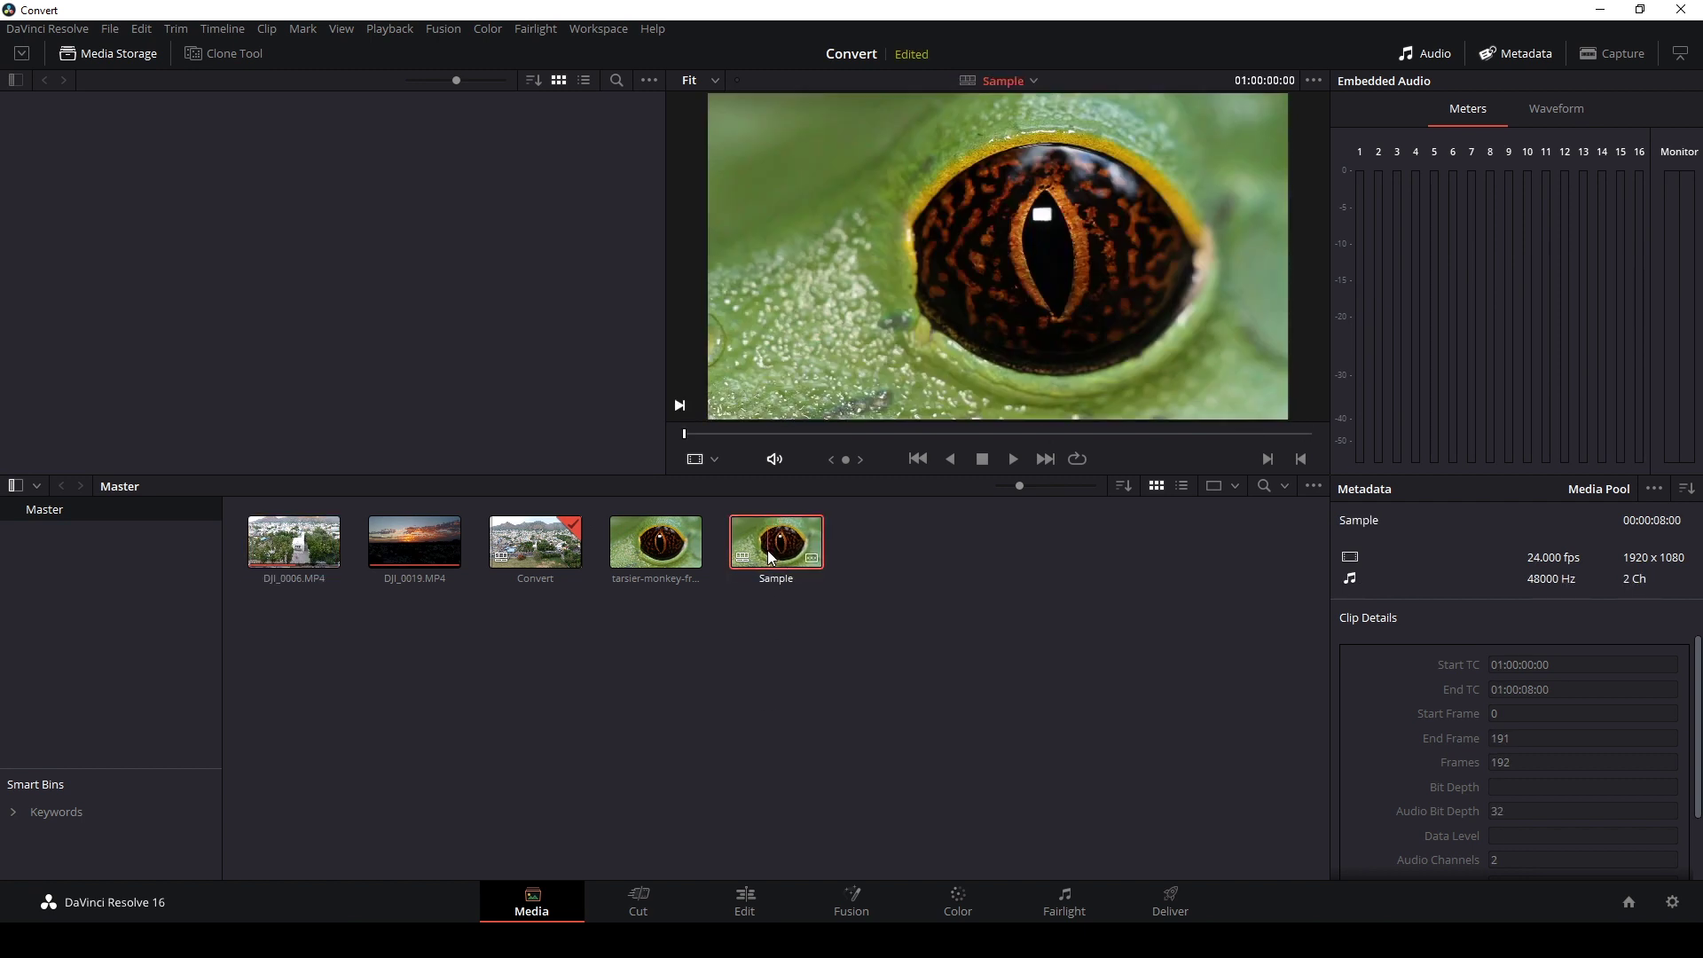
{"action": "double_click", "coordinate": [769, 557]}
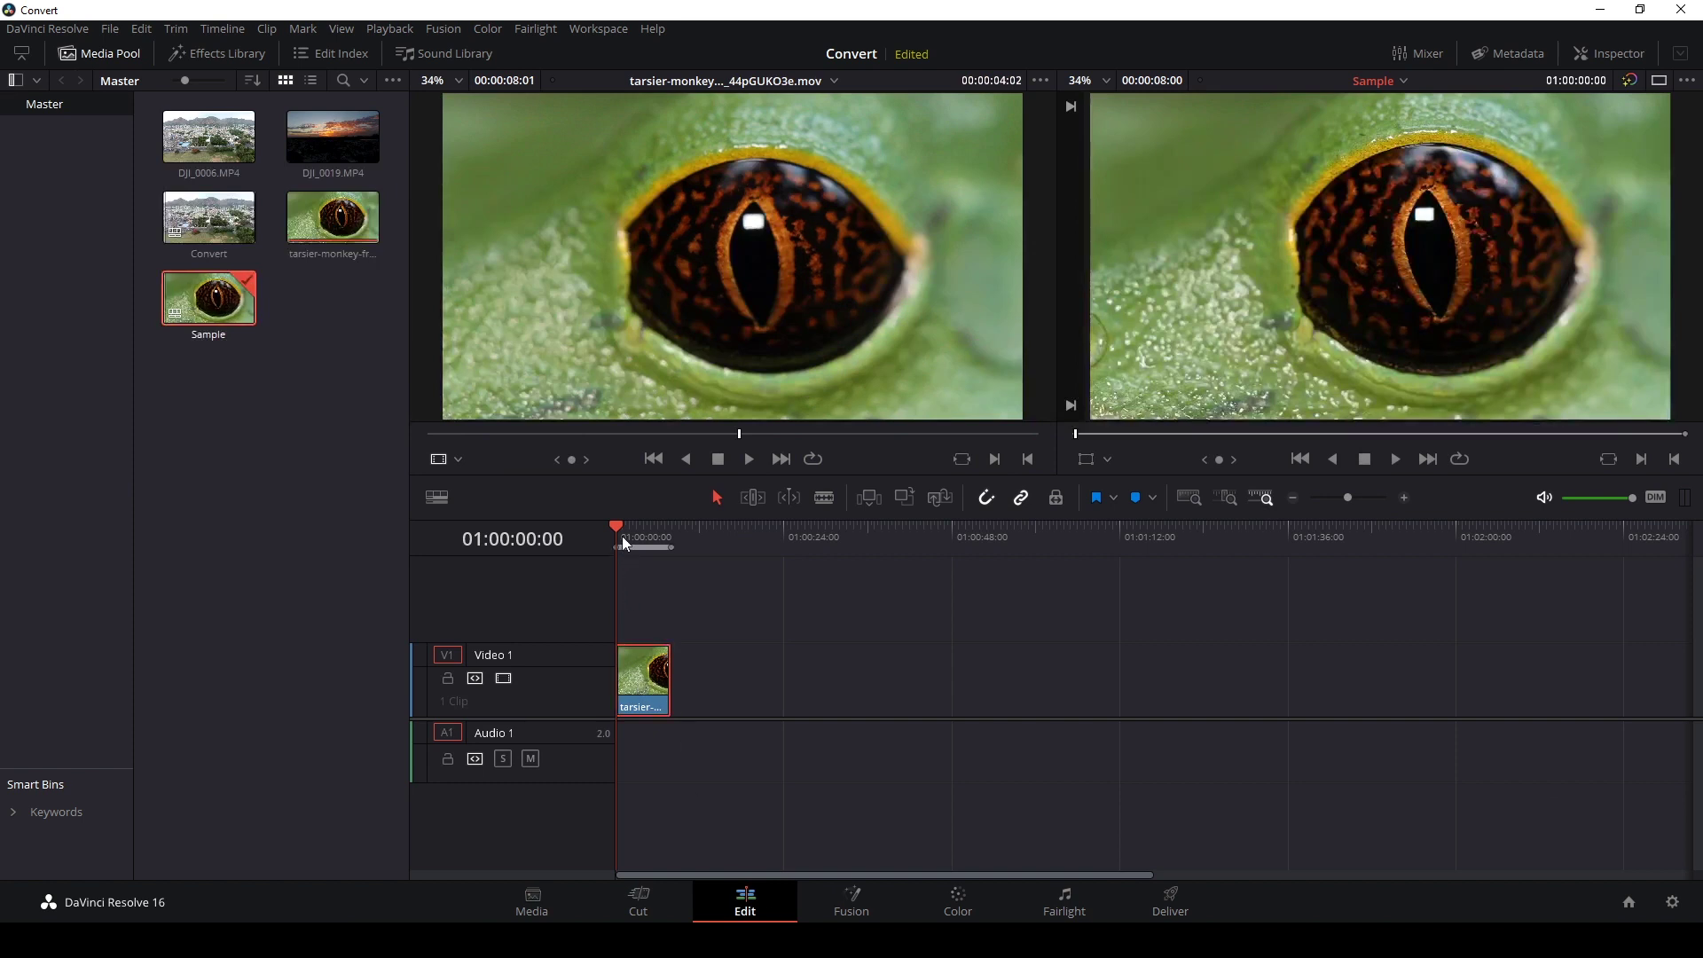
- Set the frog clip's video frame rate to 25 fps in Clip Attributes
{"action": "left_click", "coordinate": [630, 630]}
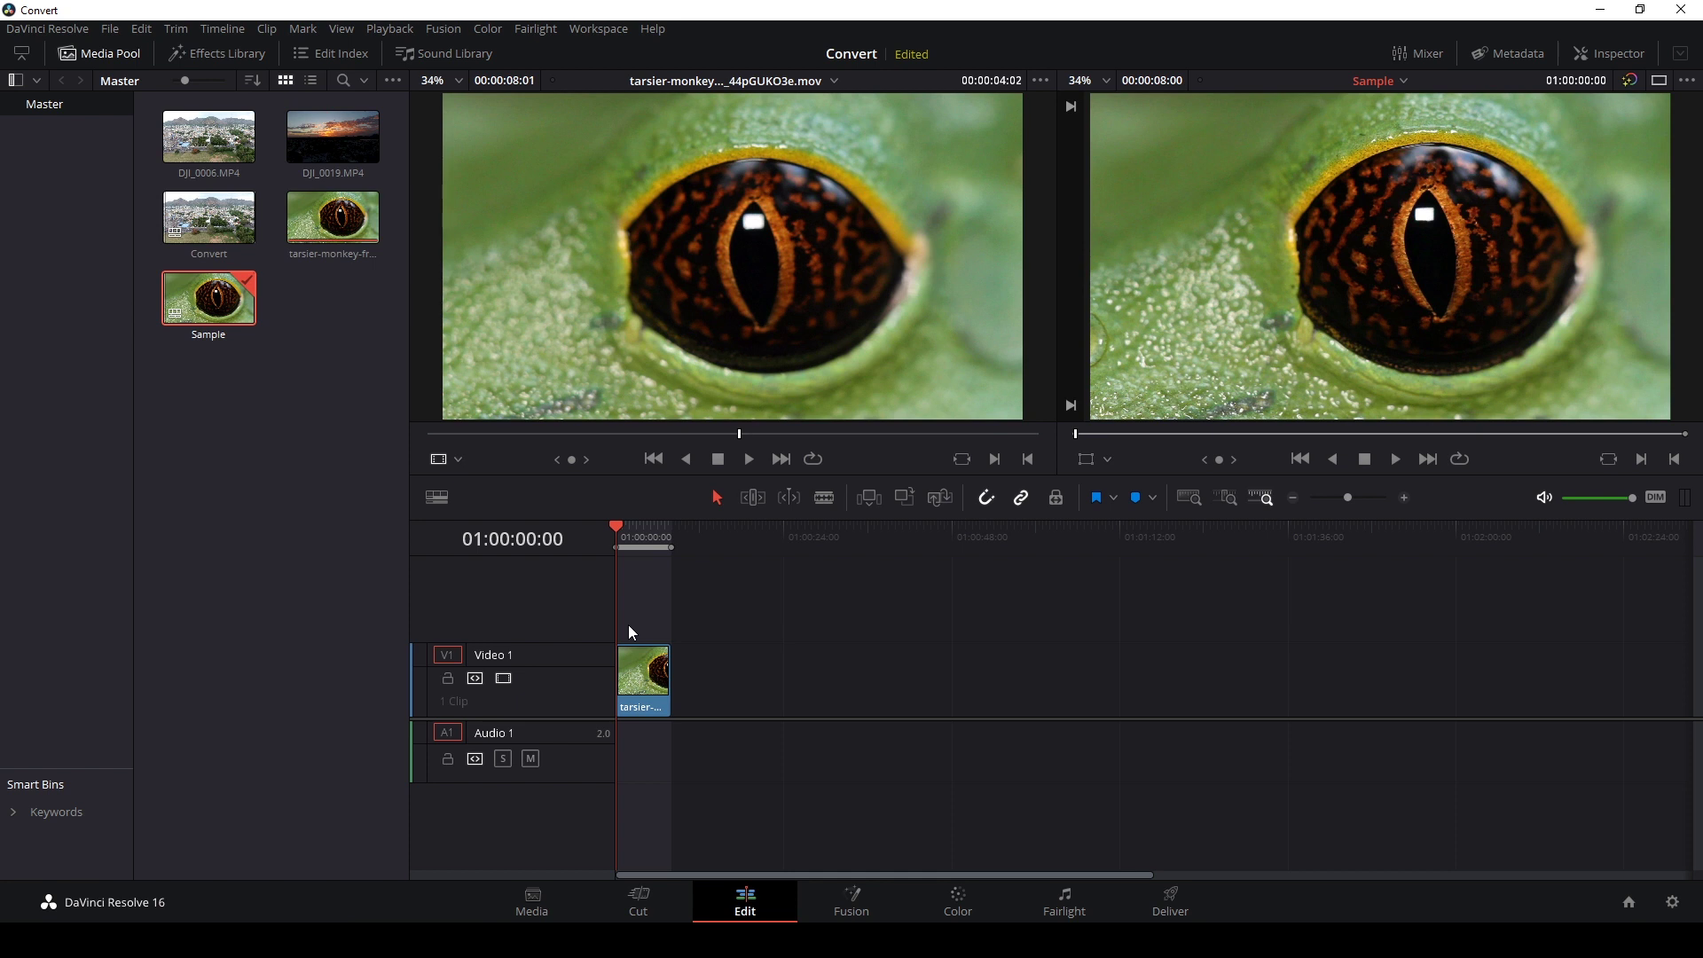
{"action": "right_click", "coordinate": [639, 670]}
{"action": "mouse_move", "coordinate": [726, 520]}
{"action": "left_click", "coordinate": [717, 605]}
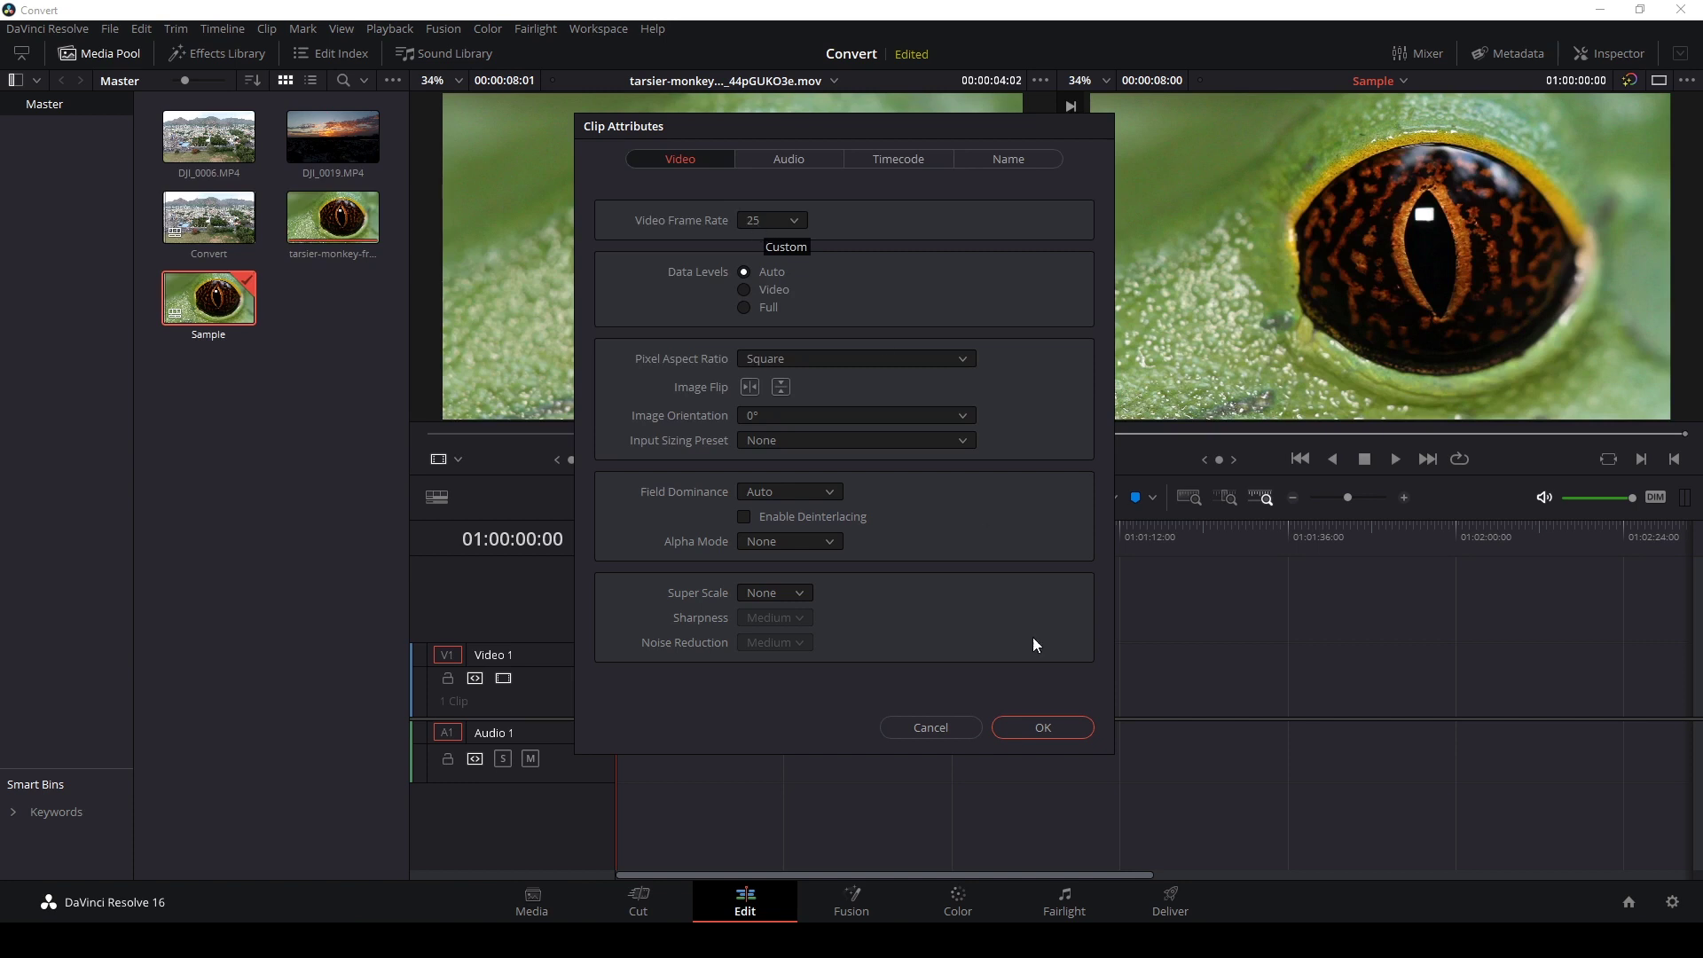
{"action": "left_click", "coordinate": [1043, 727]}
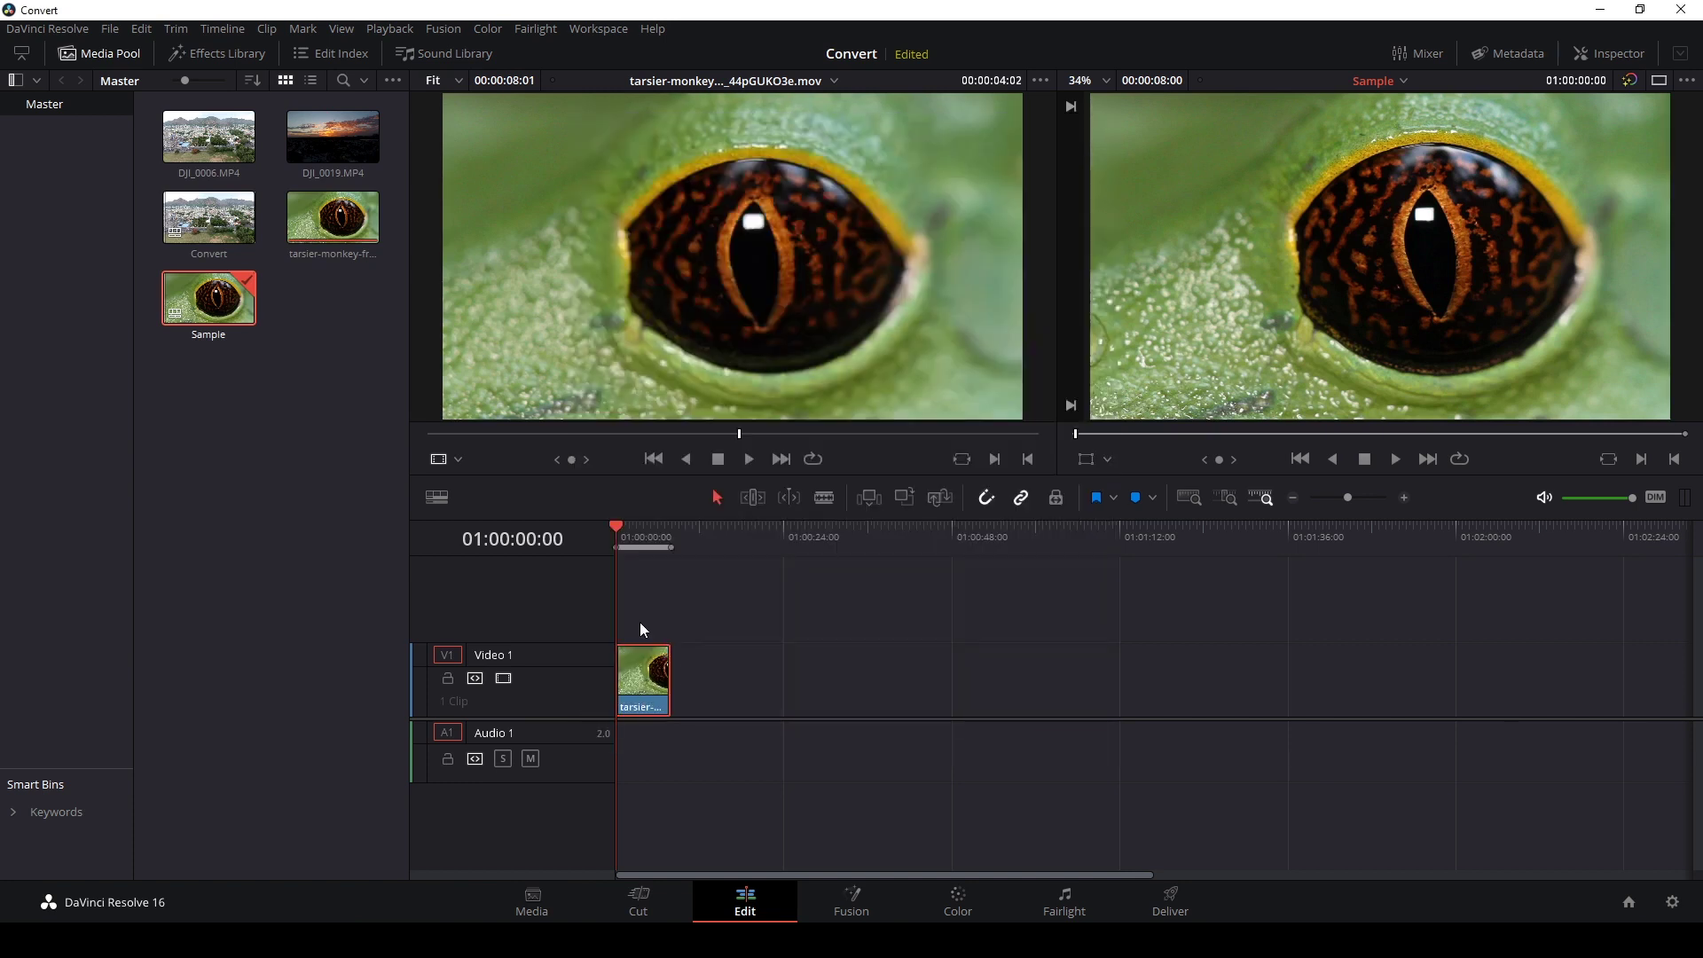
- On the Deliver page, review Video, Audio and File settings and queue the frog clip as Job 2
{"action": "left_click", "coordinate": [1171, 903]}
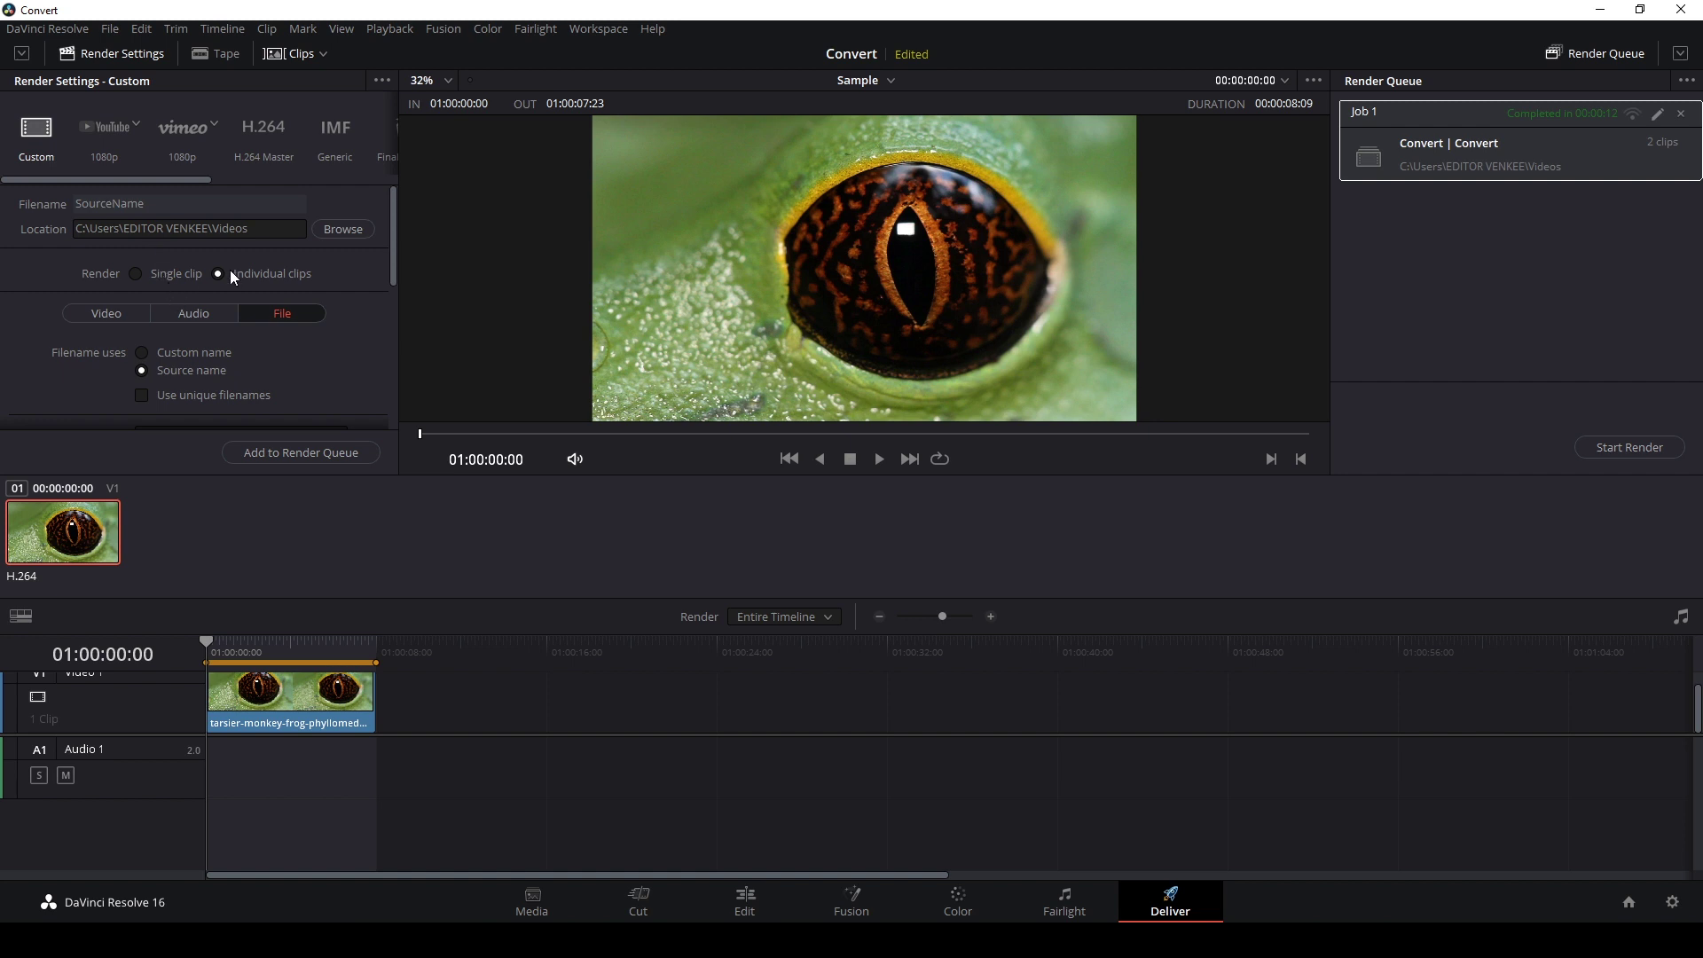
{"action": "left_click", "coordinate": [109, 313]}
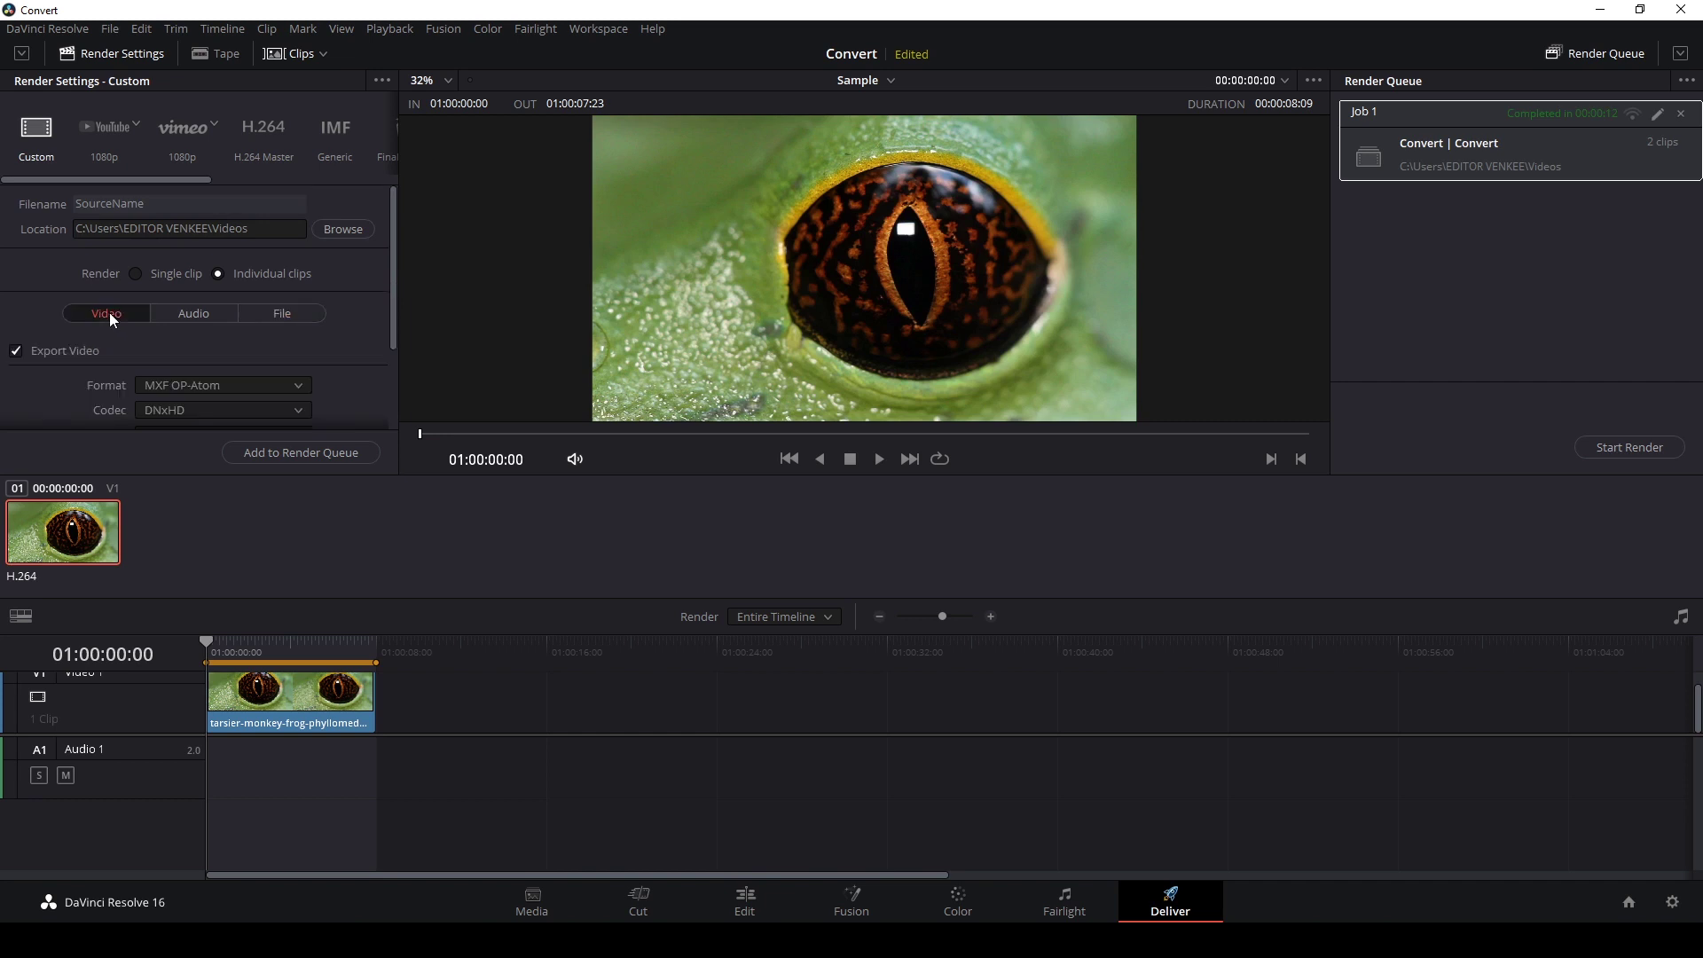
{"action": "left_click_drag", "start_coordinate": [396, 294], "coordinate": [355, 369]}
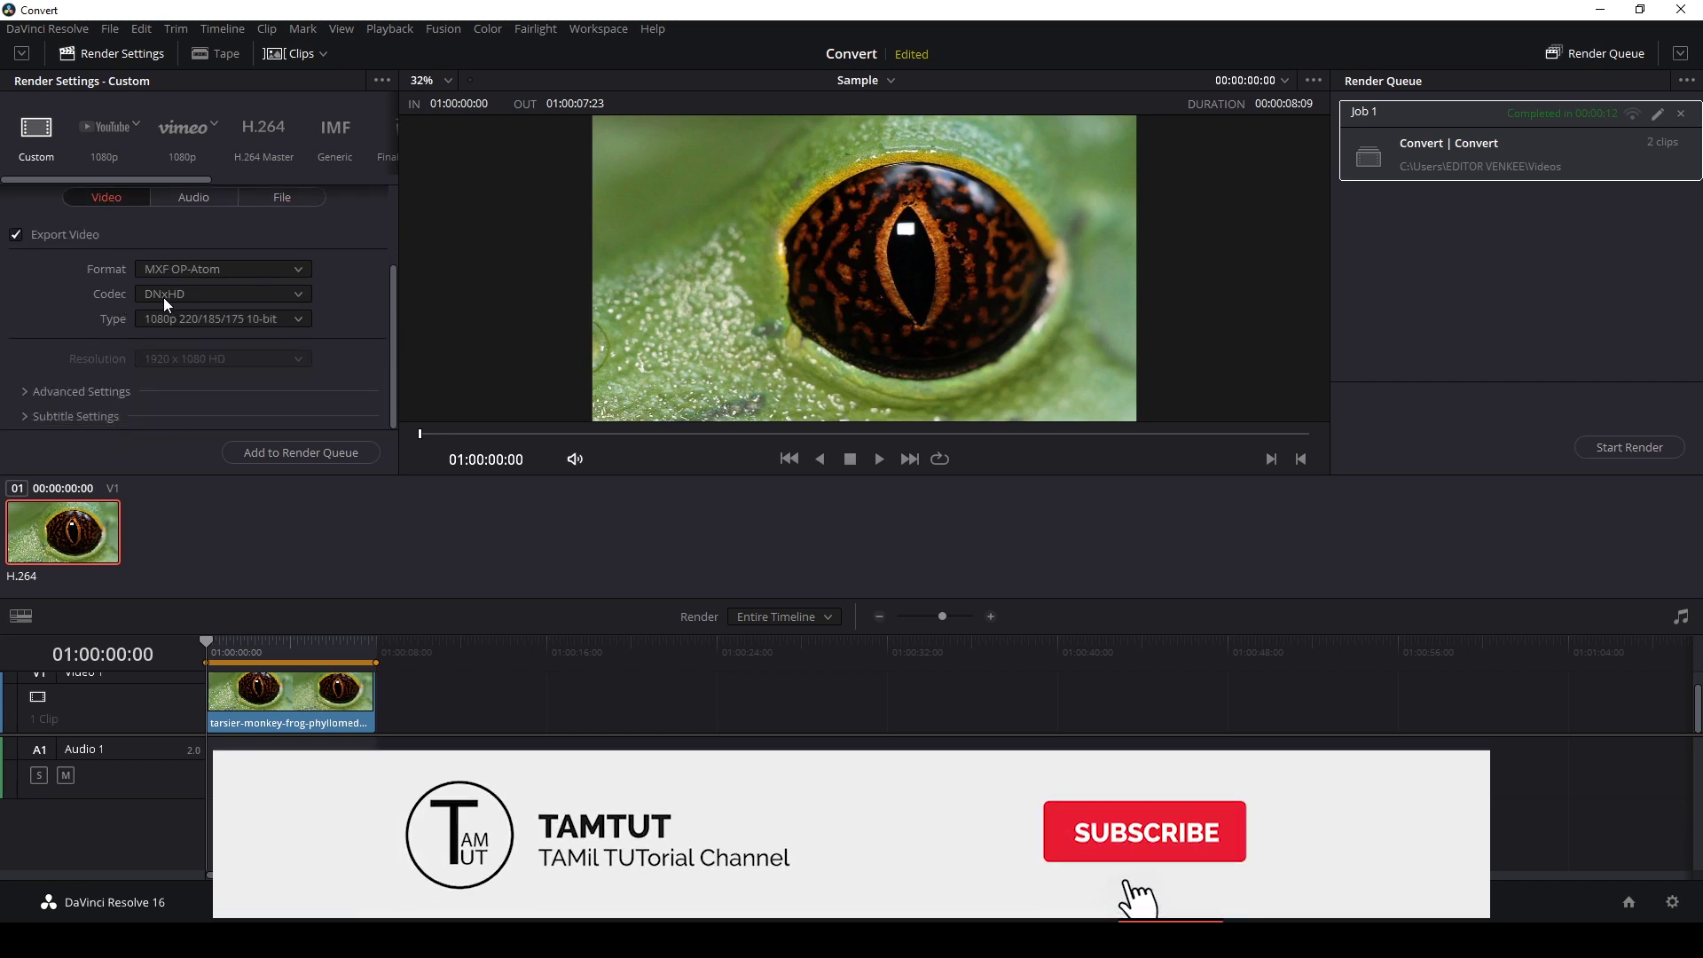
{"action": "left_click", "coordinate": [199, 197]}
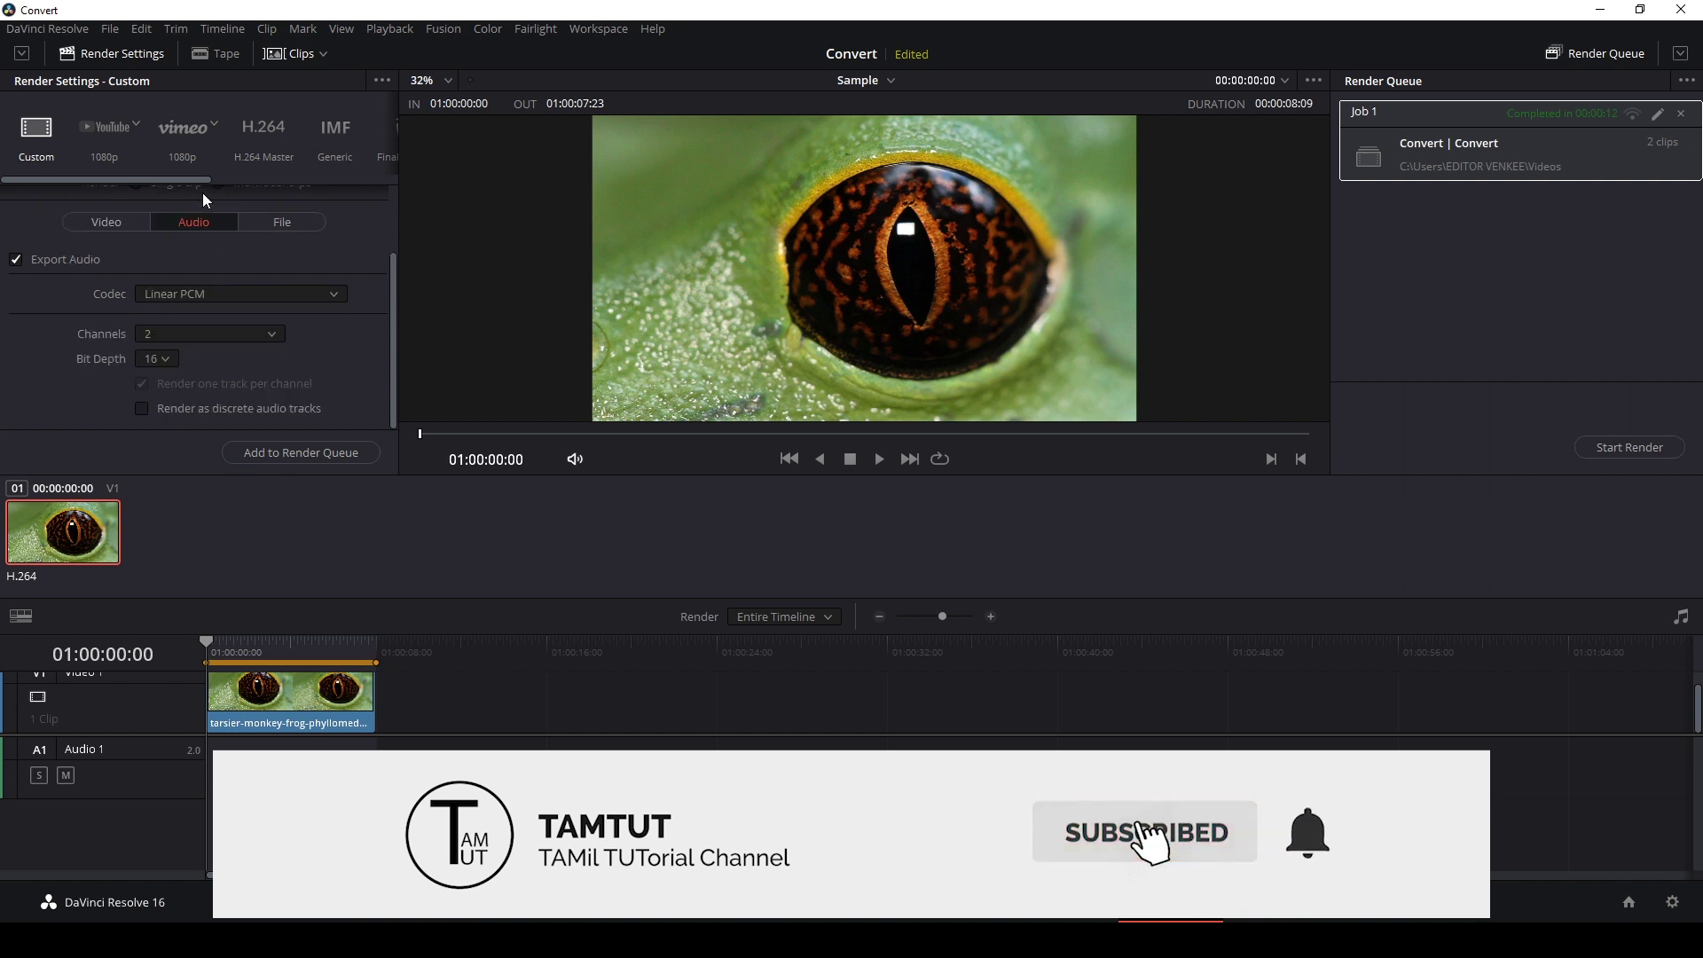
{"action": "left_click", "coordinate": [283, 222]}
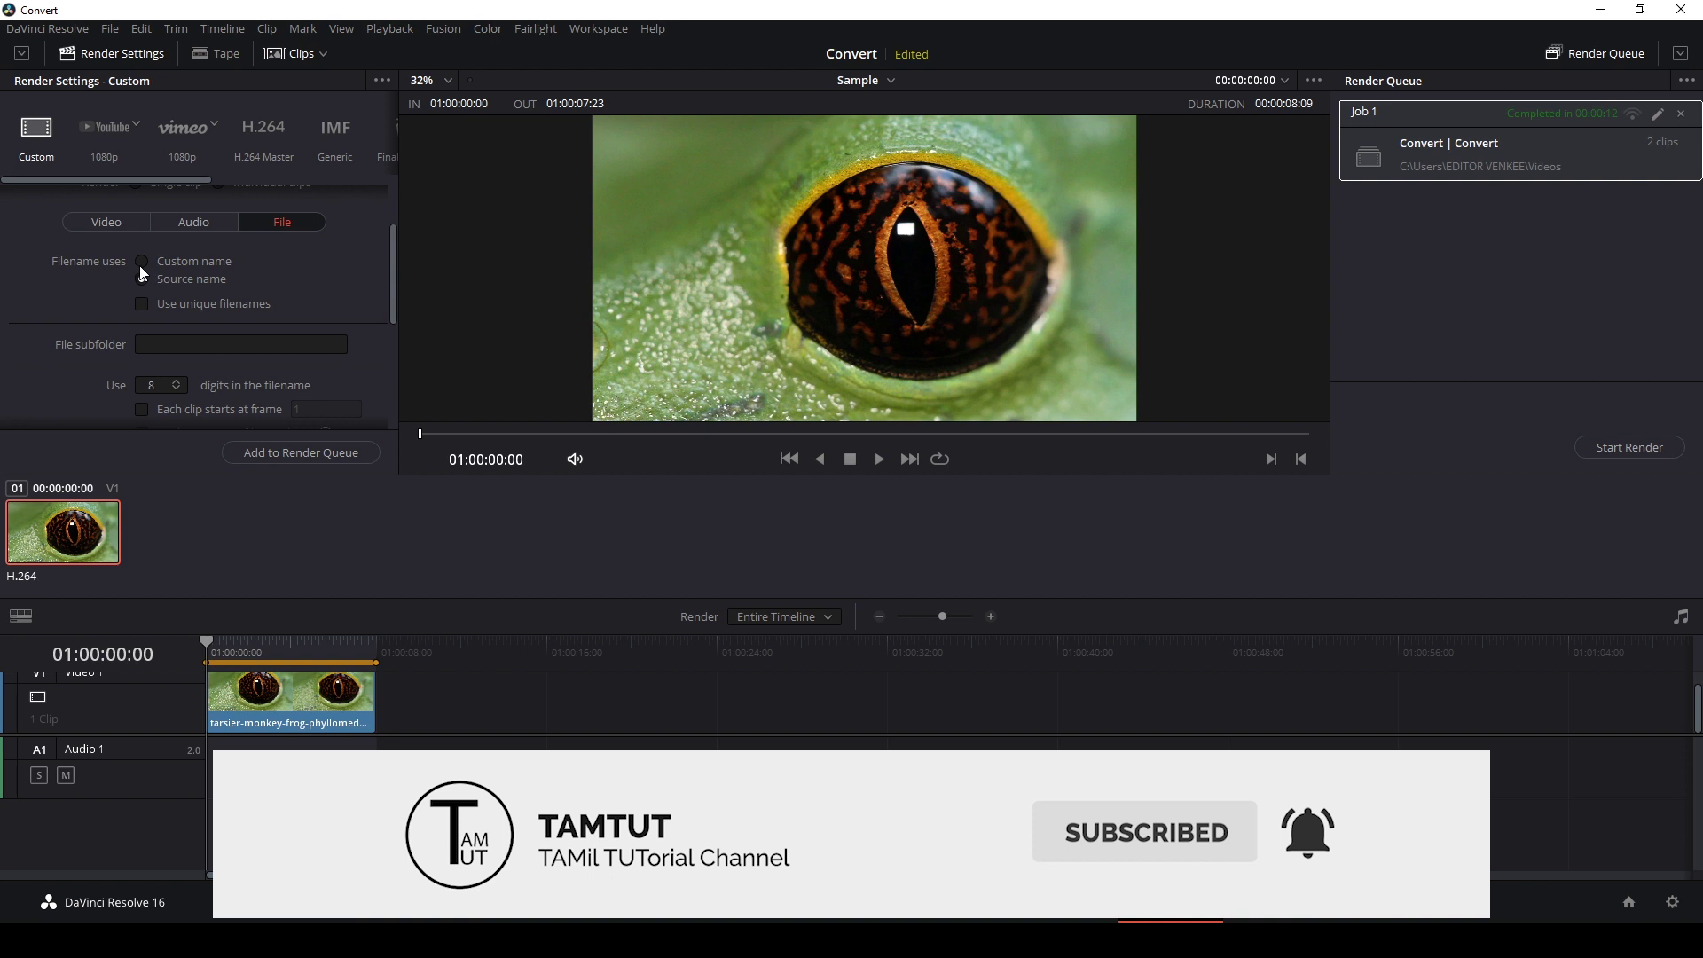
{"action": "left_click_drag", "start_coordinate": [395, 272], "coordinate": [405, 222]}
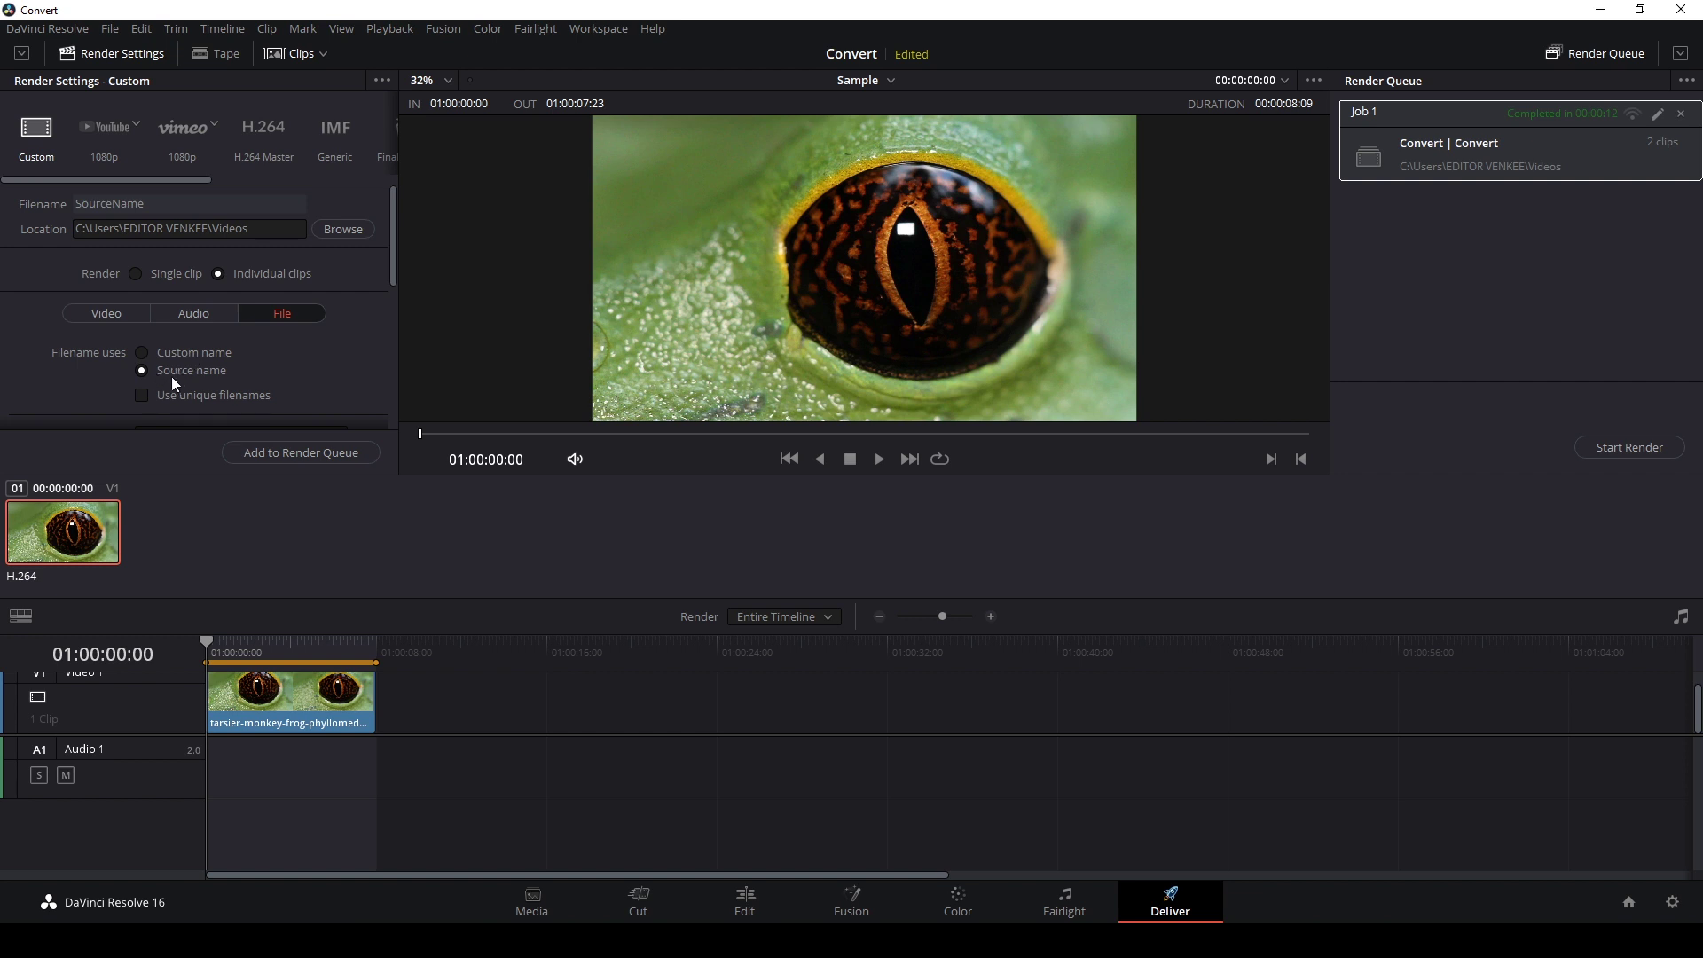
{"action": "left_click", "coordinate": [101, 315]}
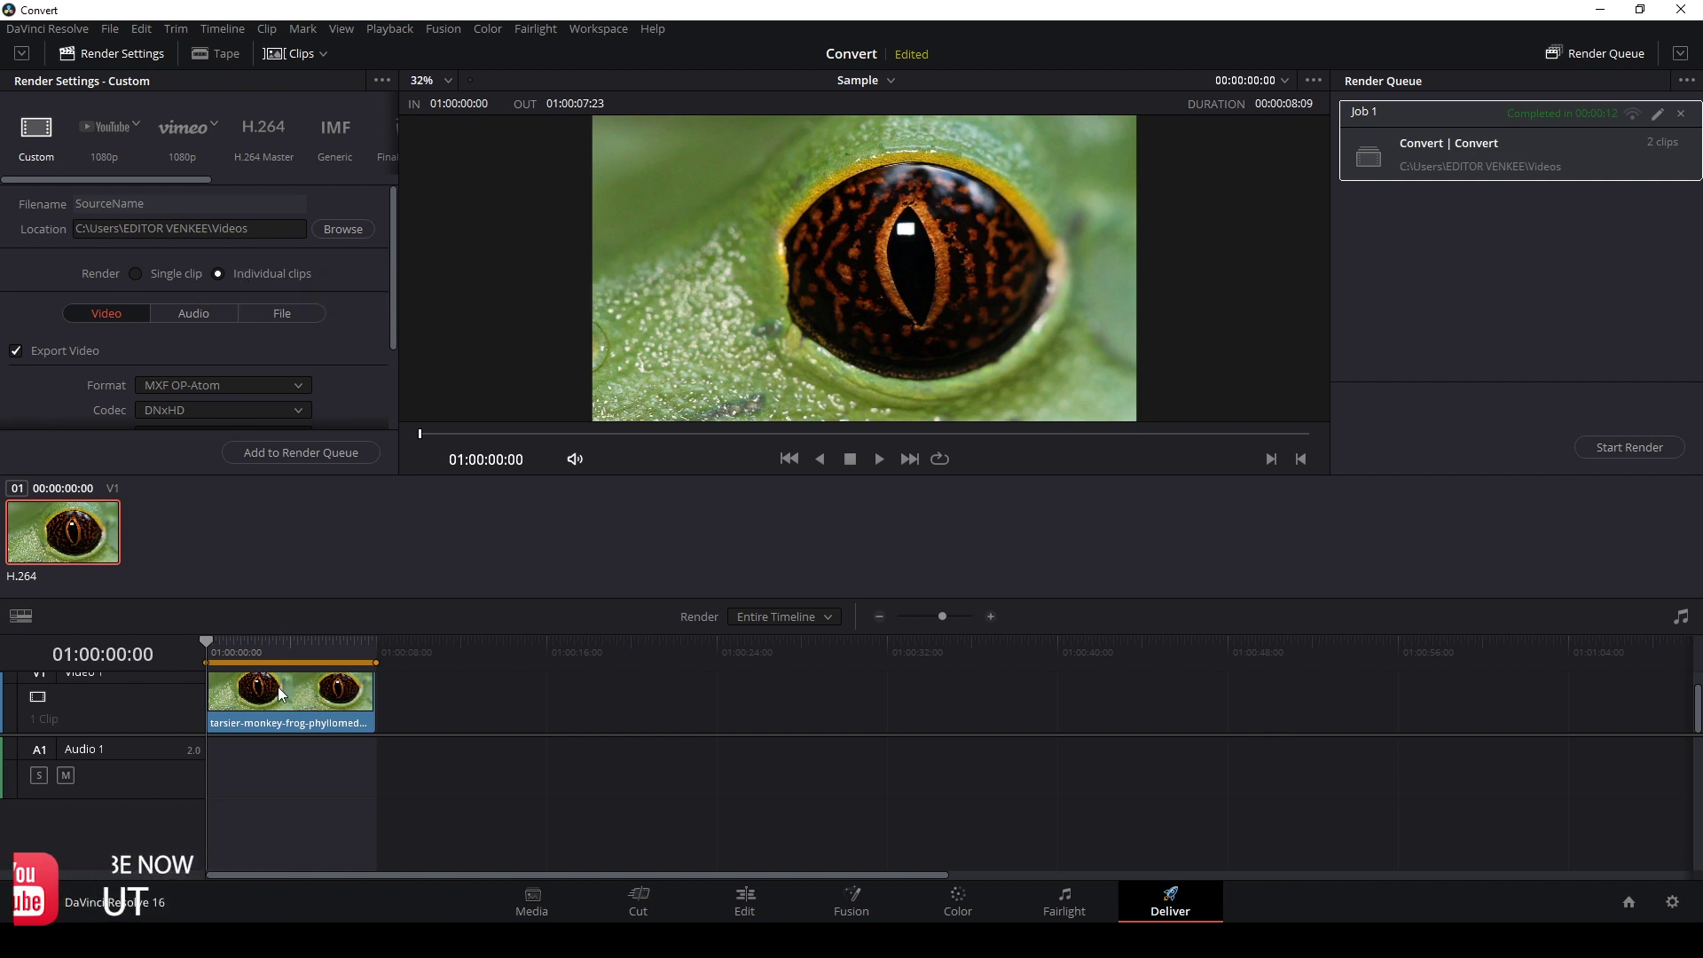
{"action": "left_click", "coordinate": [305, 456]}
{"action": "left_click", "coordinate": [1621, 450]}
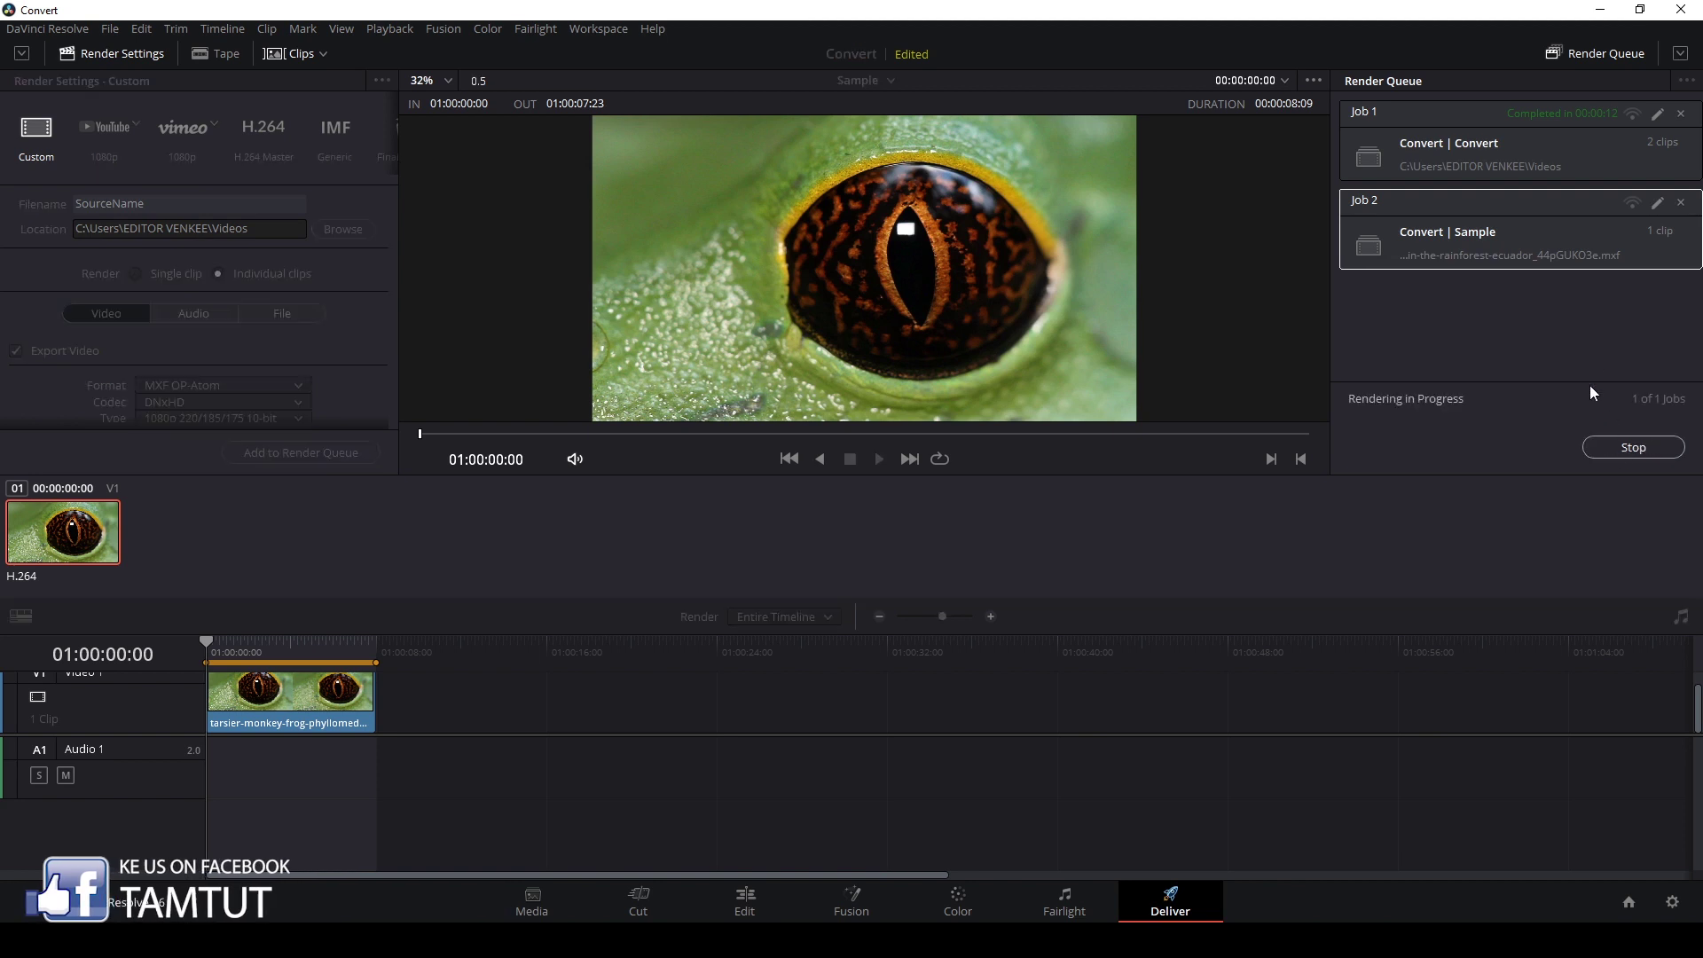